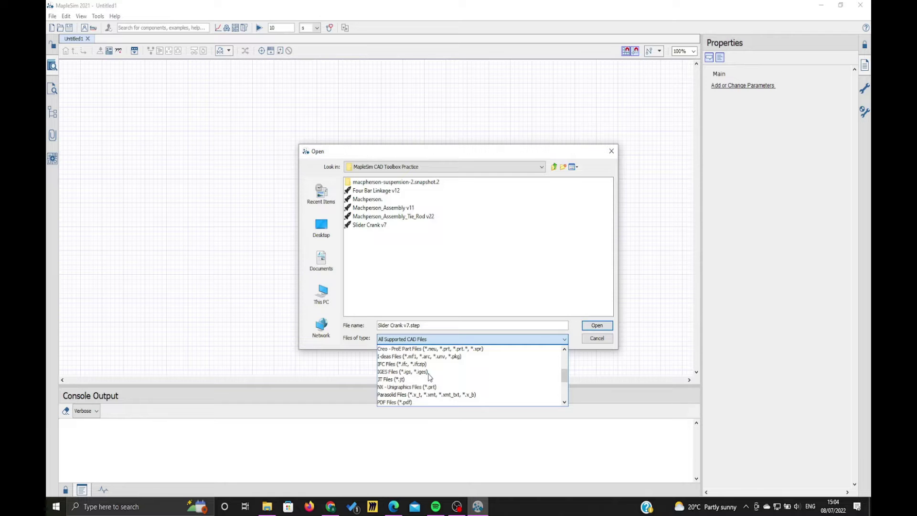
Load the Slider Crank v7 STEP file from the MapleSim CAD Toolbox Practice folder into the CAD Toolbox.
scroll(430, 377, down, 1)
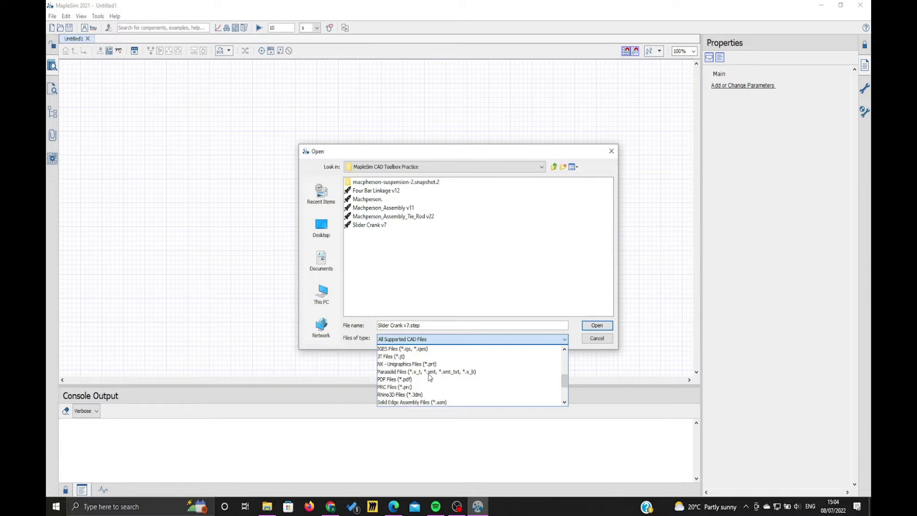
click(438, 340)
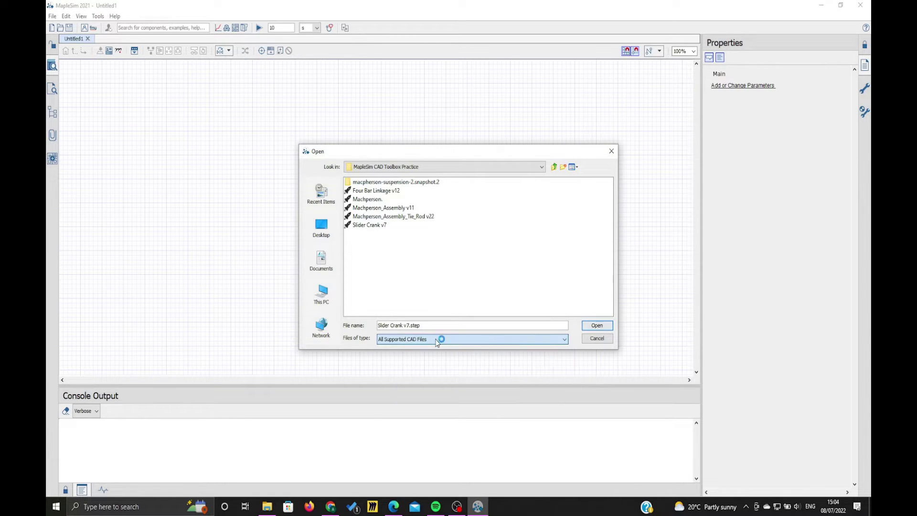
double_click(375, 225)
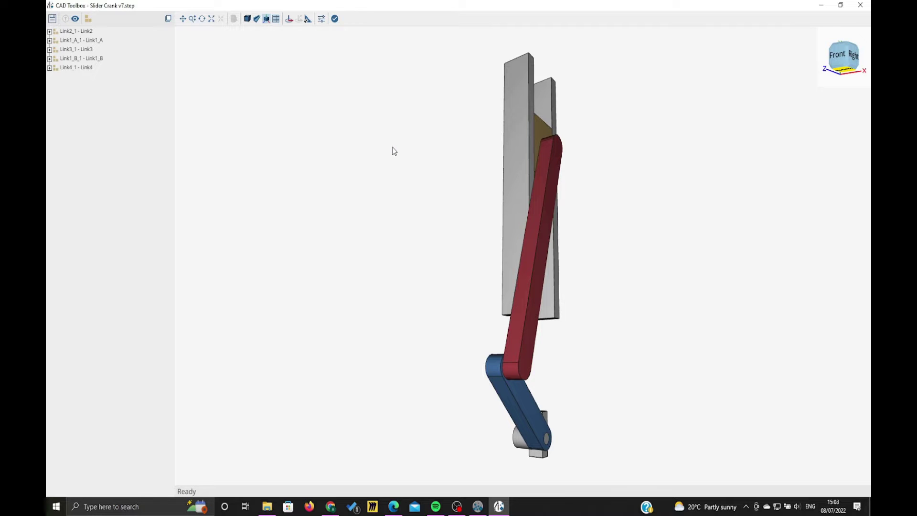
Place a coordinate on Link2, centred on the circular hole edge at its joint with the red Link3.
mouse_move(436, 186)
mouse_down()
mouse_move(367, 185)
mouse_move(565, 198)
mouse_move(434, 179)
mouse_up()
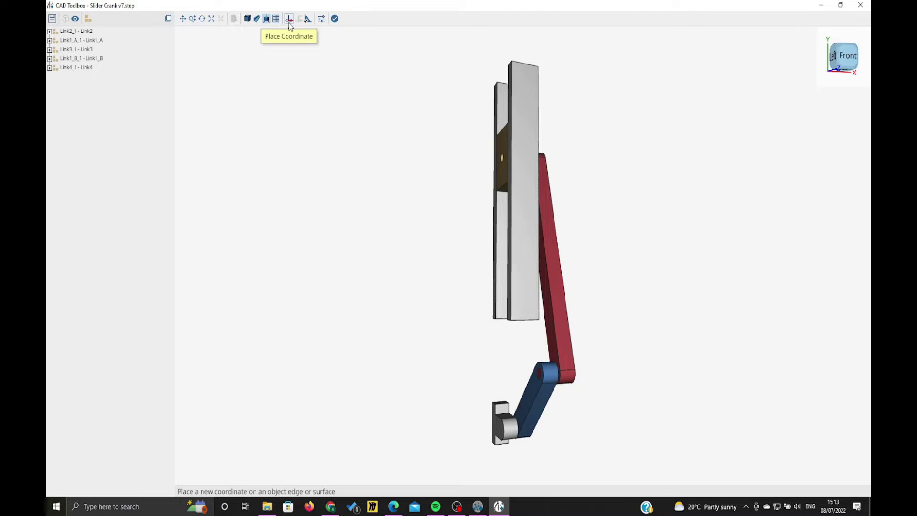
click(289, 21)
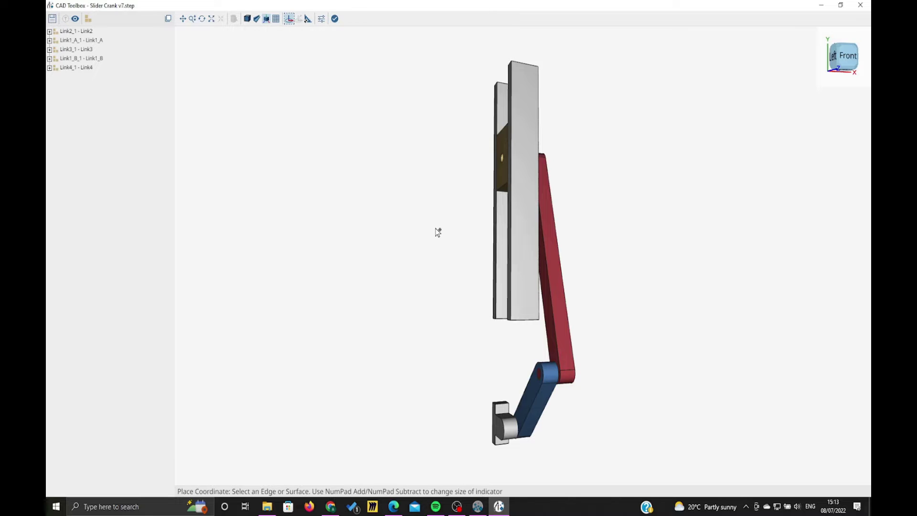
scroll(550, 370, up, 2)
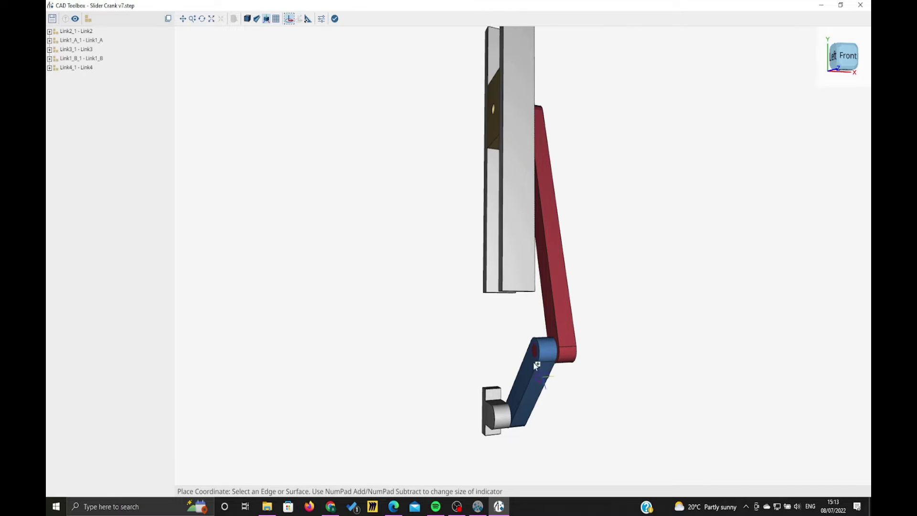
scroll(531, 344, up, 1)
scroll(530, 321, up, 1)
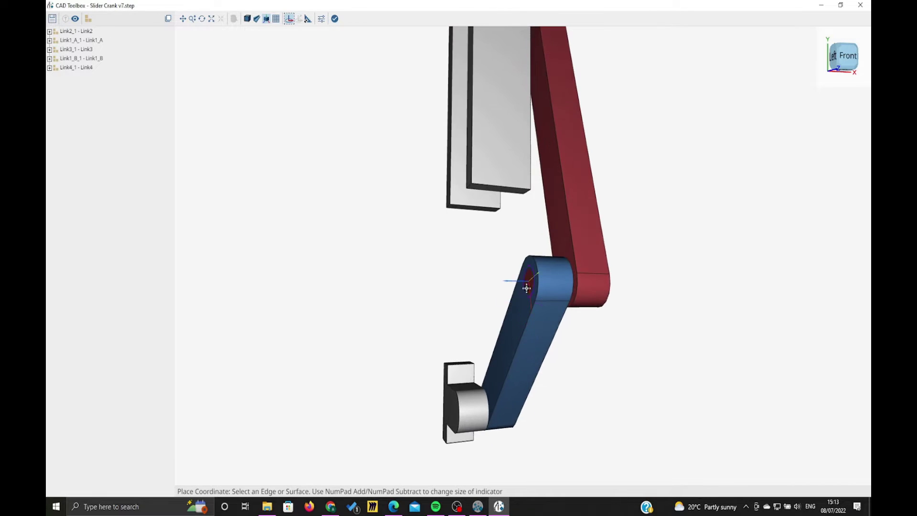
scroll(527, 286, up, 1)
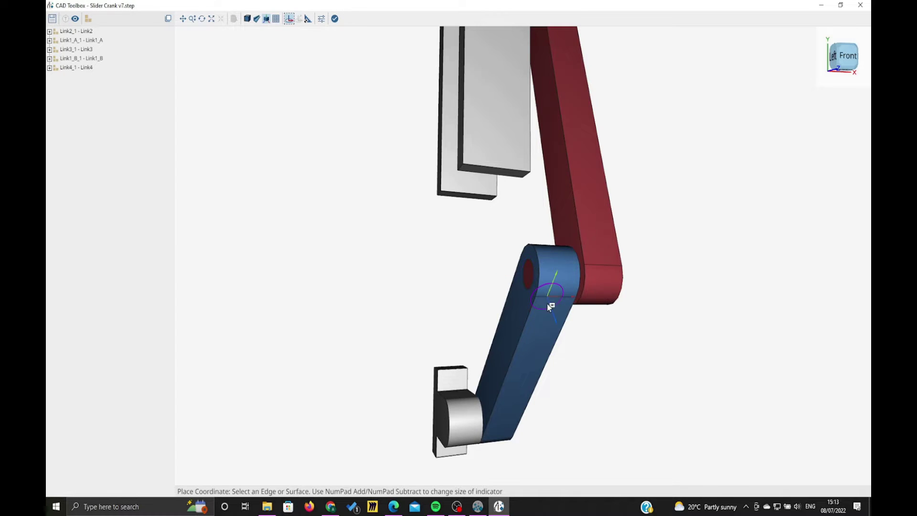
click(87, 51)
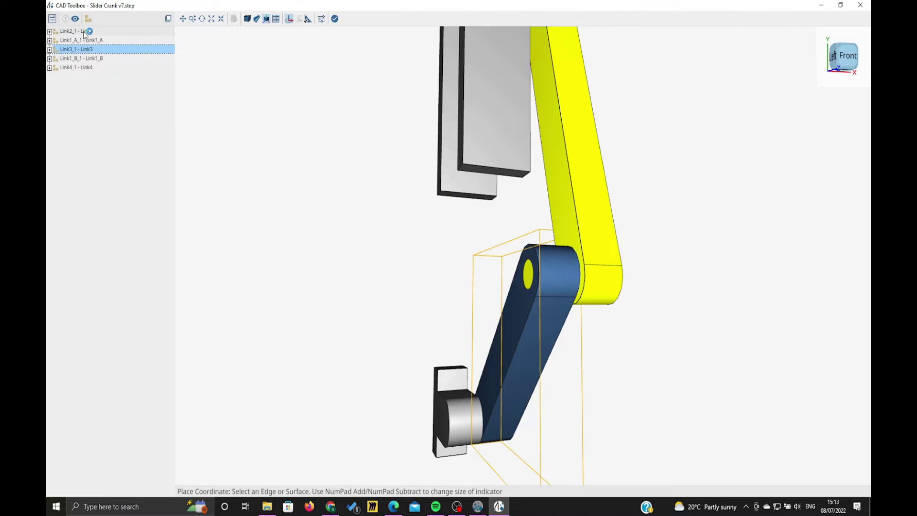
click(86, 31)
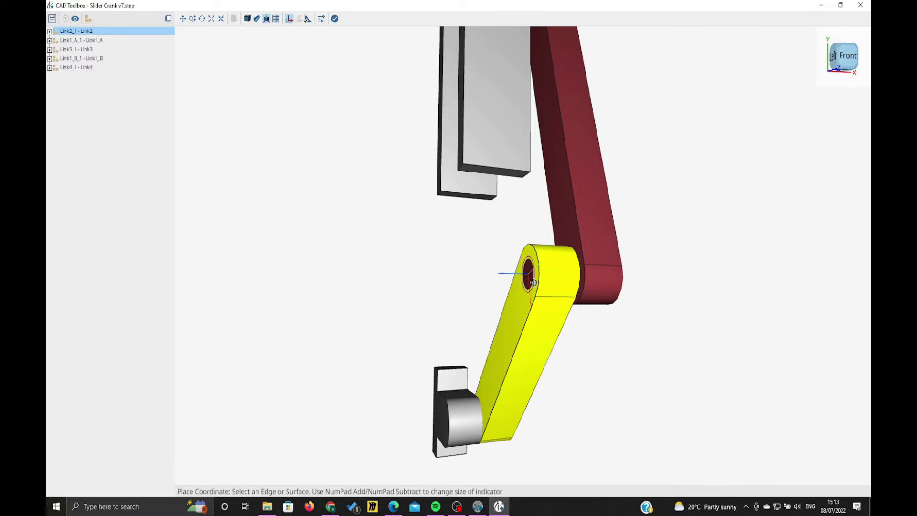
scroll(533, 282, up, 1)
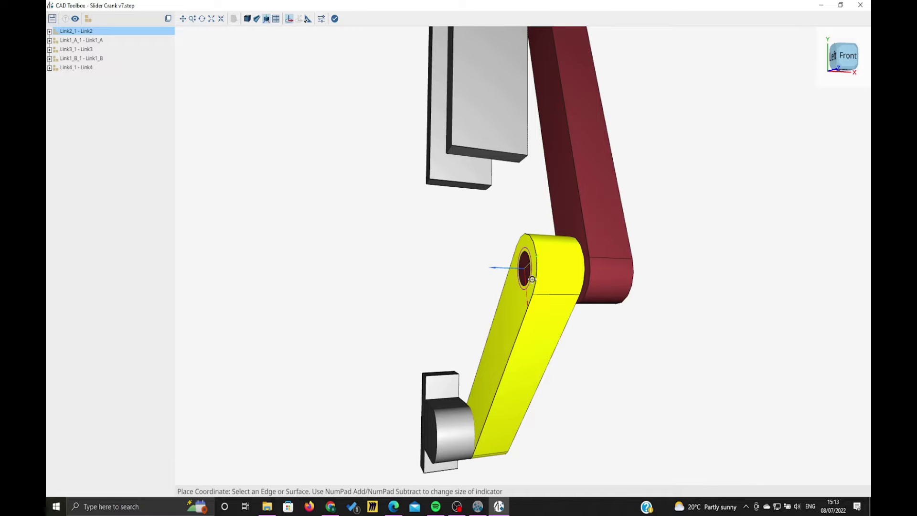
click(532, 280)
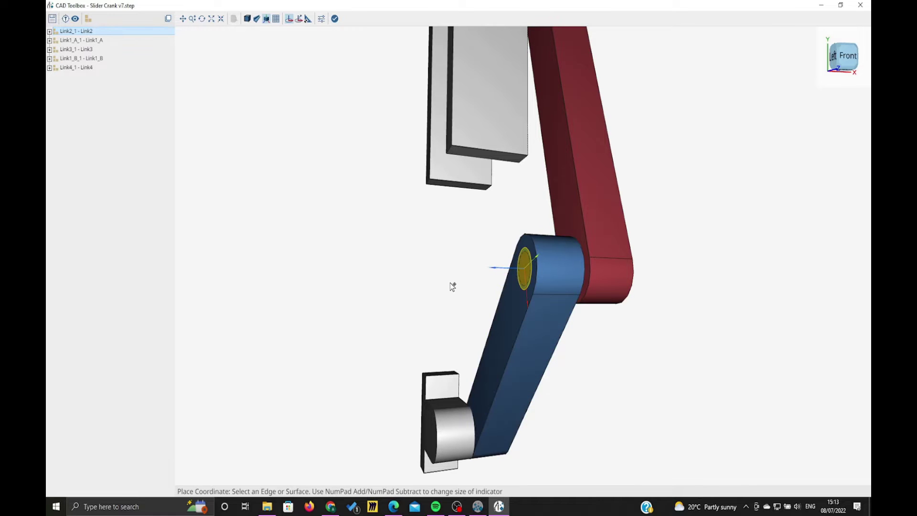
Place a coordinate on Link1_A, centred on the circular pin face at the lower end of the blue link.
drag(502, 329, 480, 358)
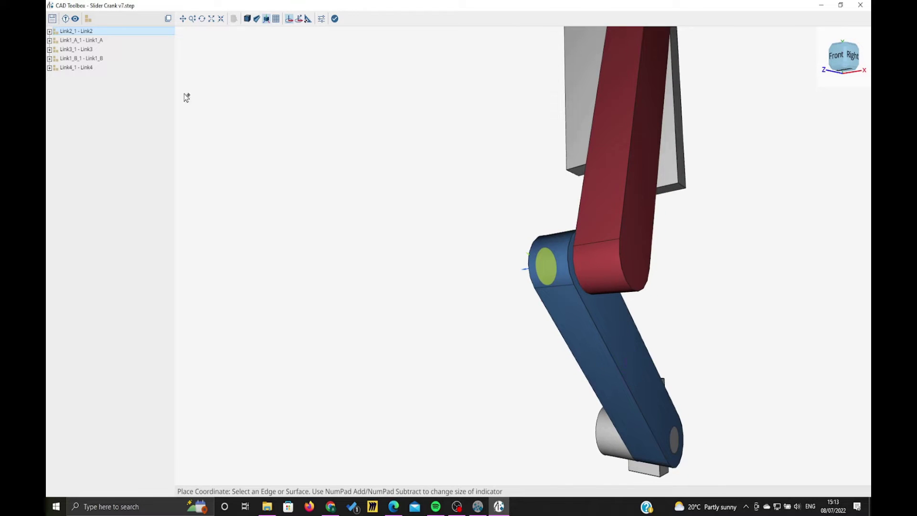
click(89, 34)
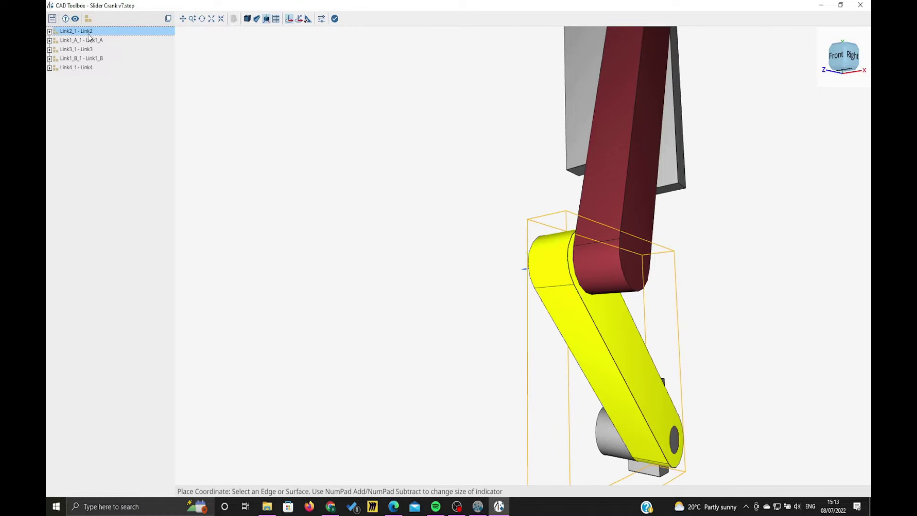
click(92, 50)
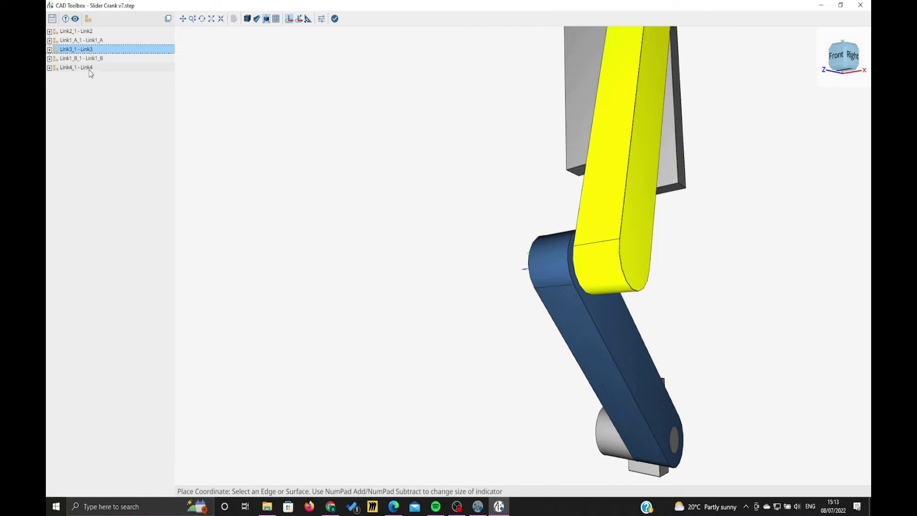
click(91, 70)
click(90, 41)
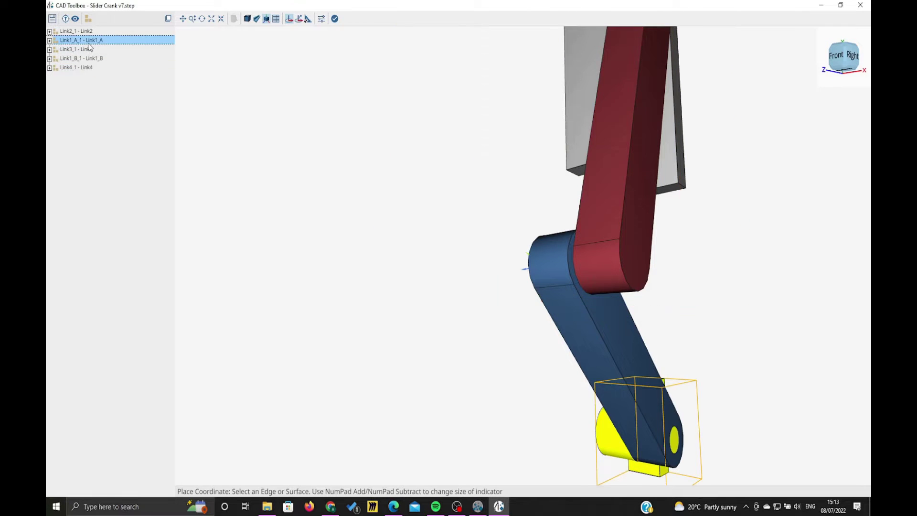
scroll(451, 298, down, 3)
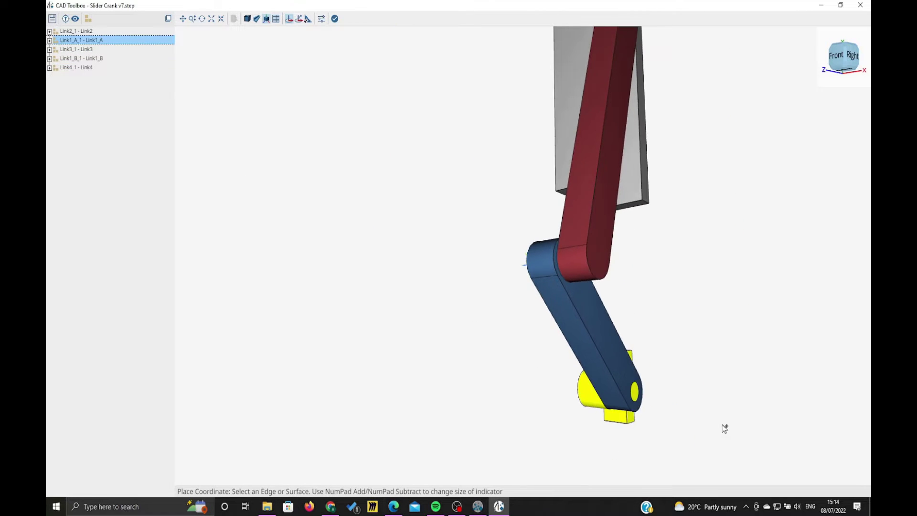
scroll(720, 426, up, 4)
scroll(577, 333, up, 3)
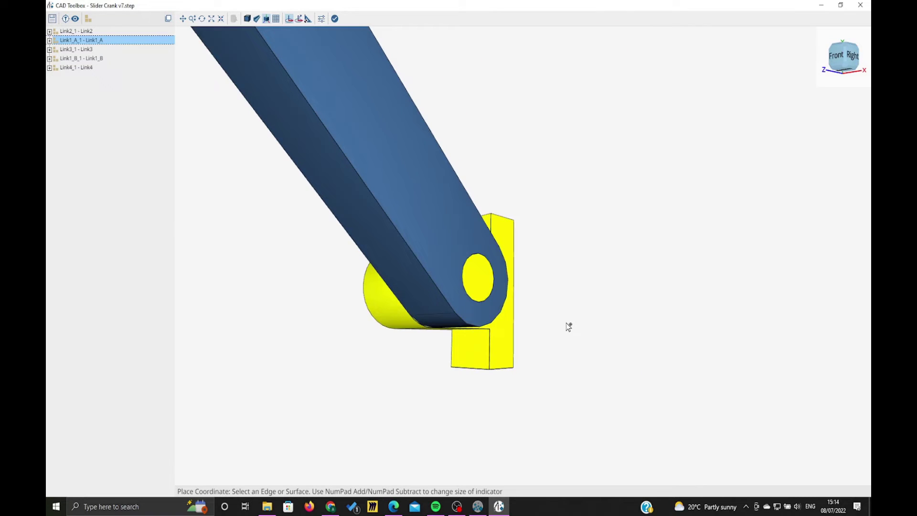
click(490, 286)
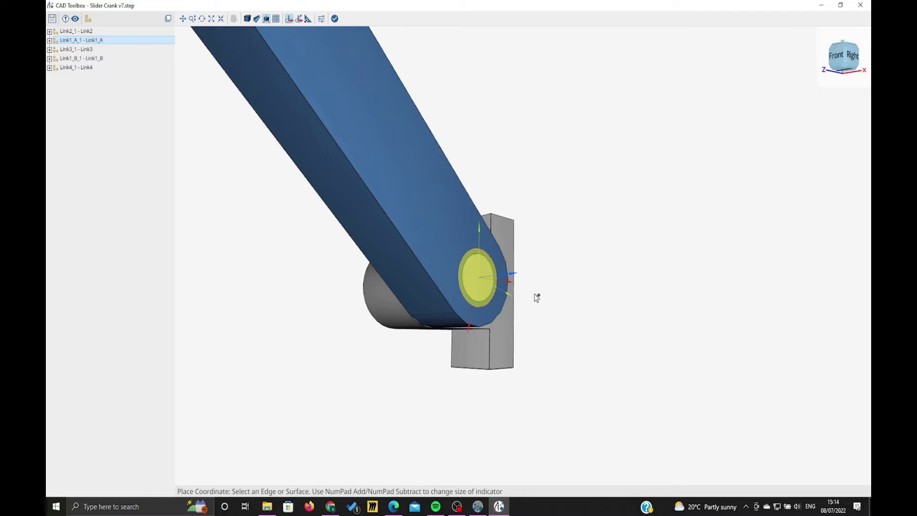
scroll(587, 297, down, 4)
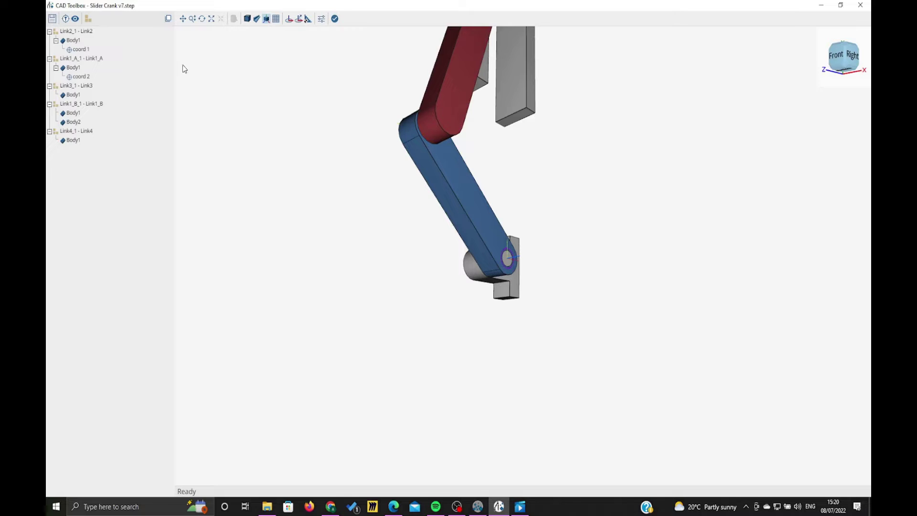
Rename the coordinate under Link2 as R1.
click(82, 50)
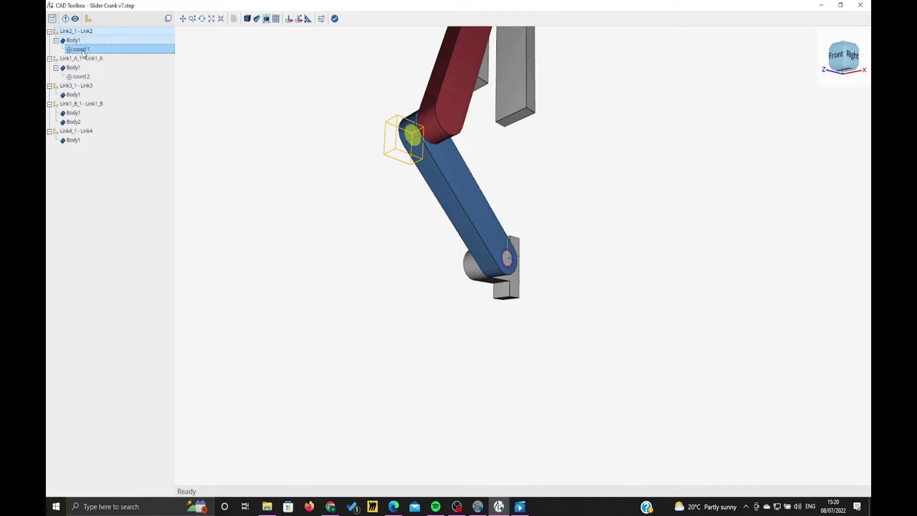
double_click(82, 50)
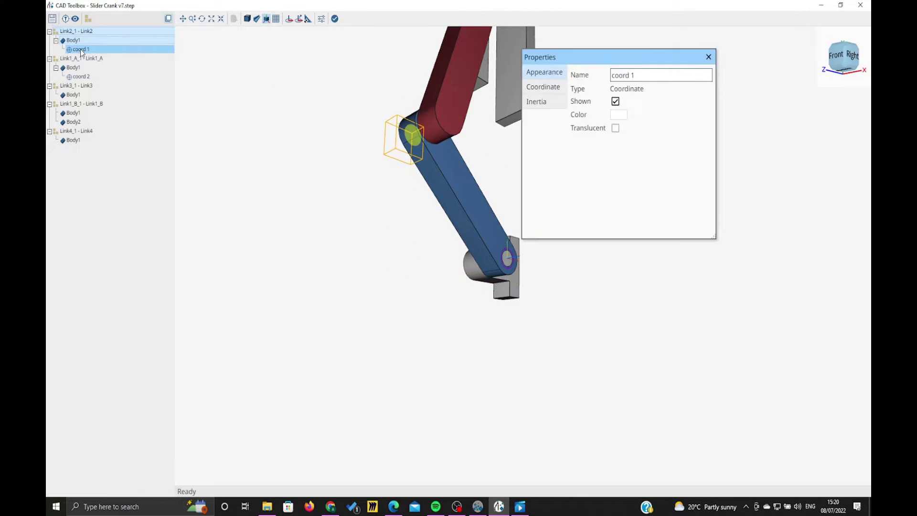
click(576, 77)
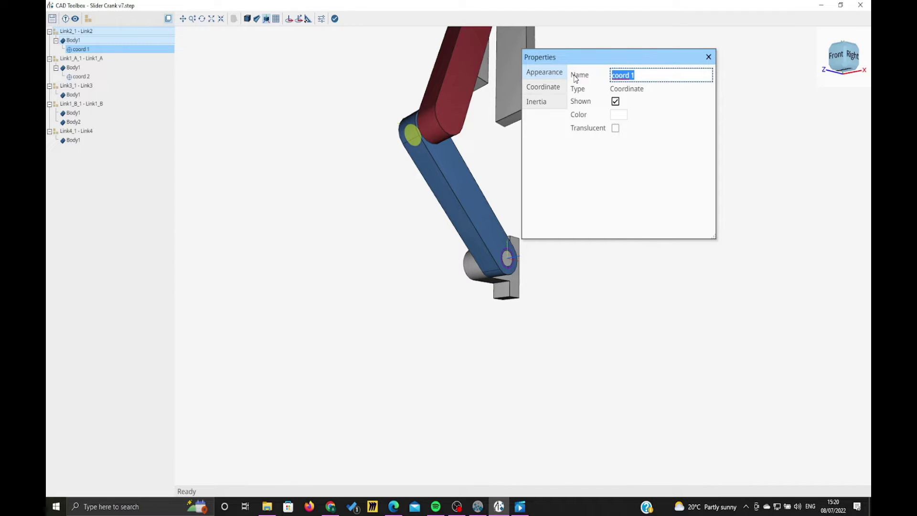
text(R1)
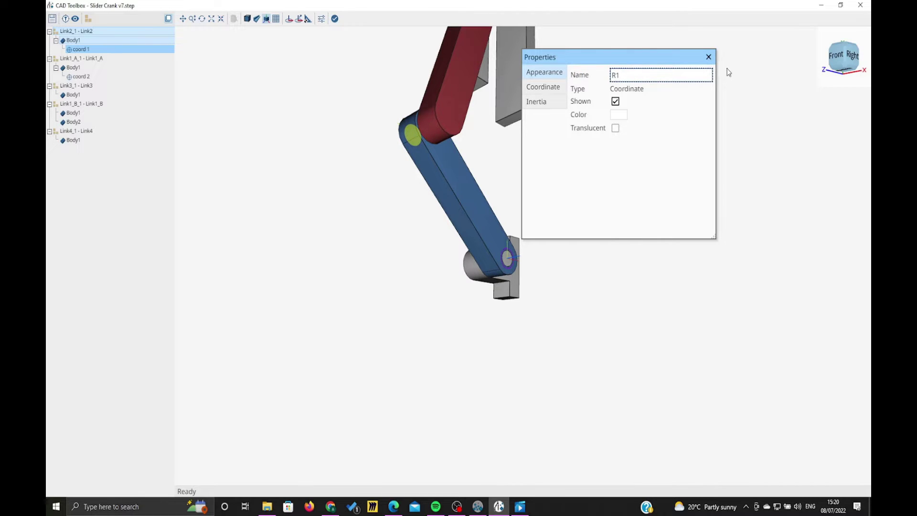
Rename the coordinate under Link1_A as R2 and close its properties.
click(76, 77)
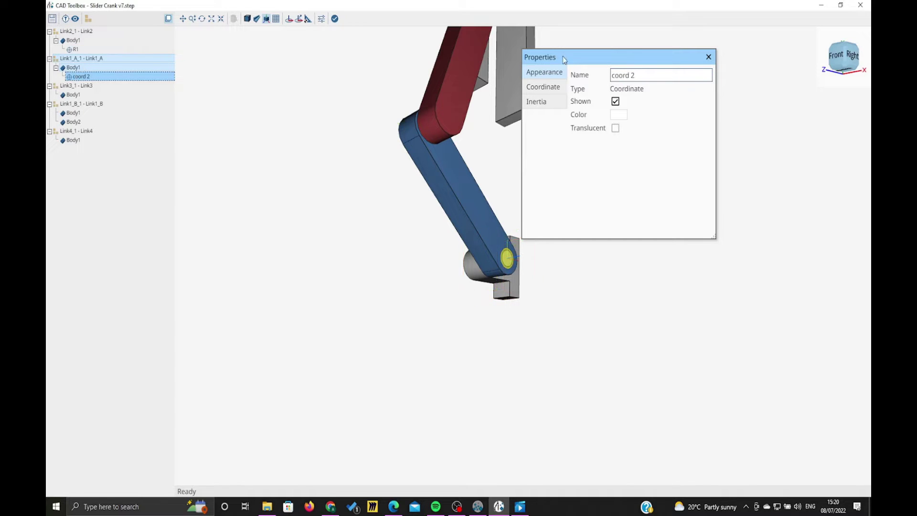
click(575, 77)
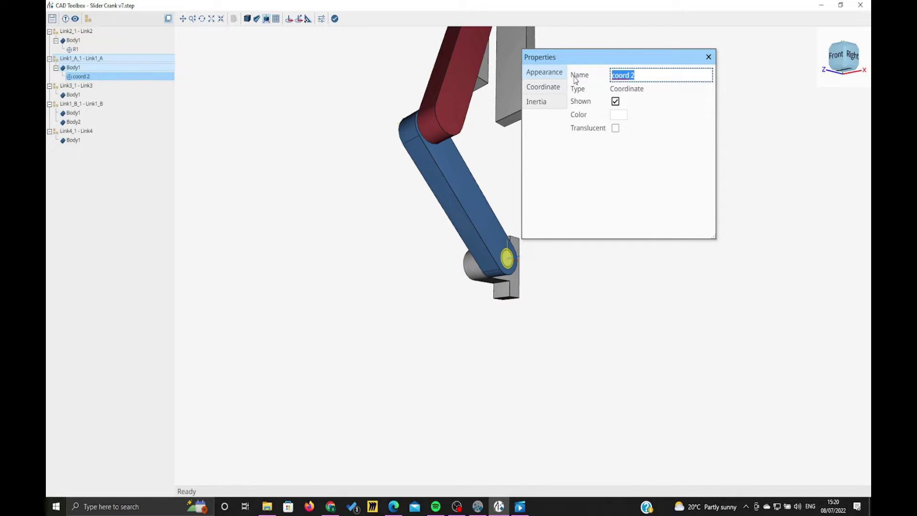
text(R2)
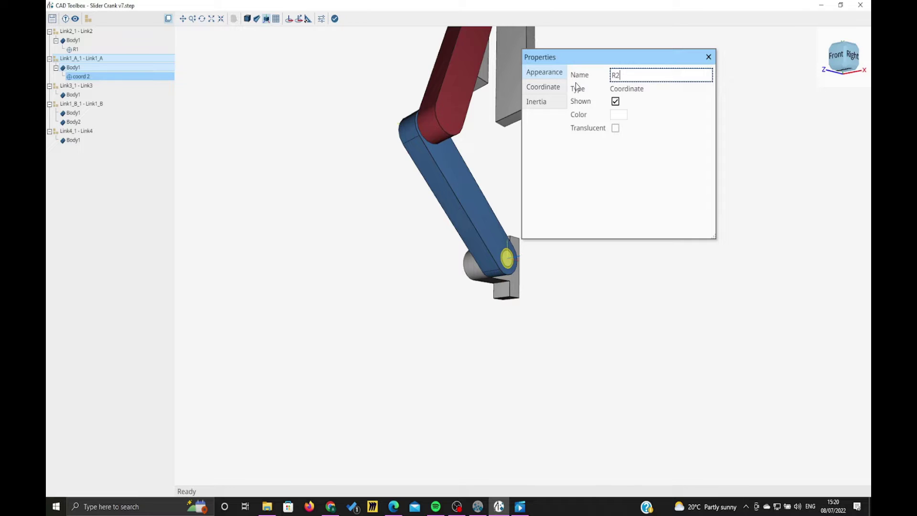
click(708, 57)
click(199, 68)
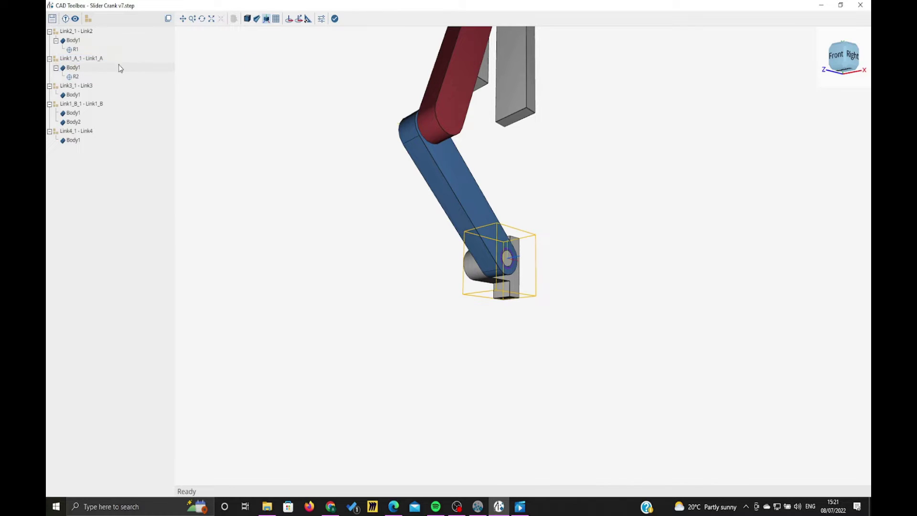
Examine Link2, Link1_A and the R2 coordinate to see which parts share the lower pin joint.
click(88, 31)
click(92, 58)
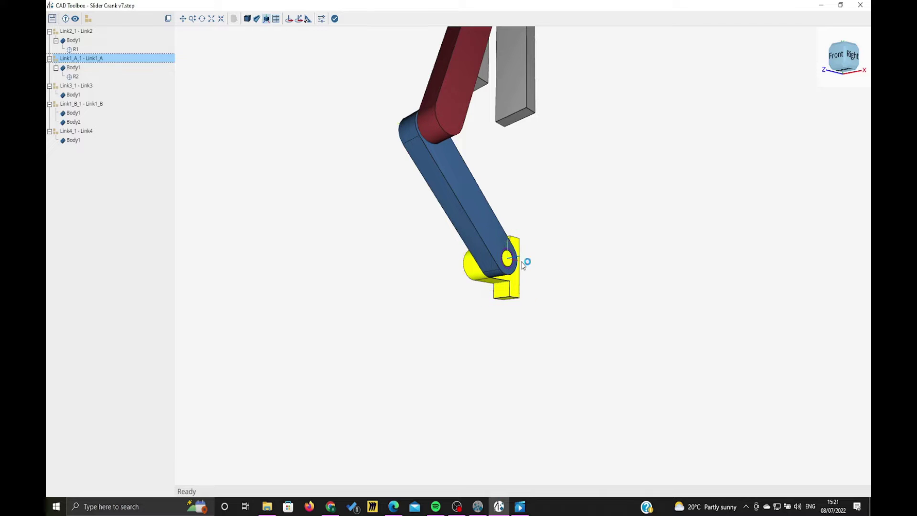
click(74, 76)
scroll(513, 281, up, 2)
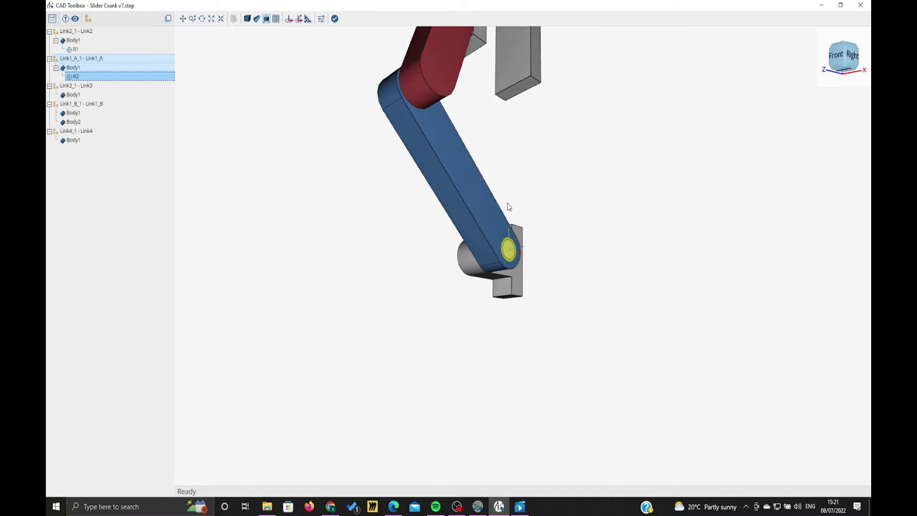
click(99, 58)
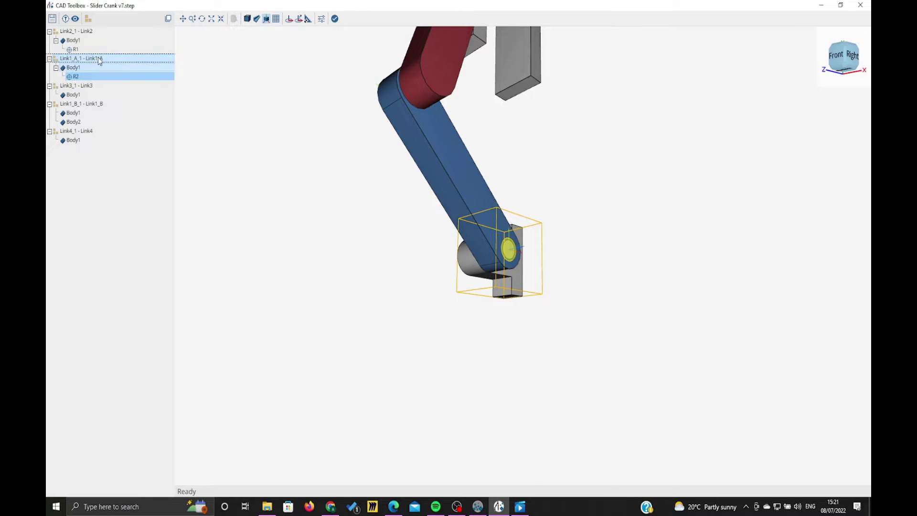
click(97, 32)
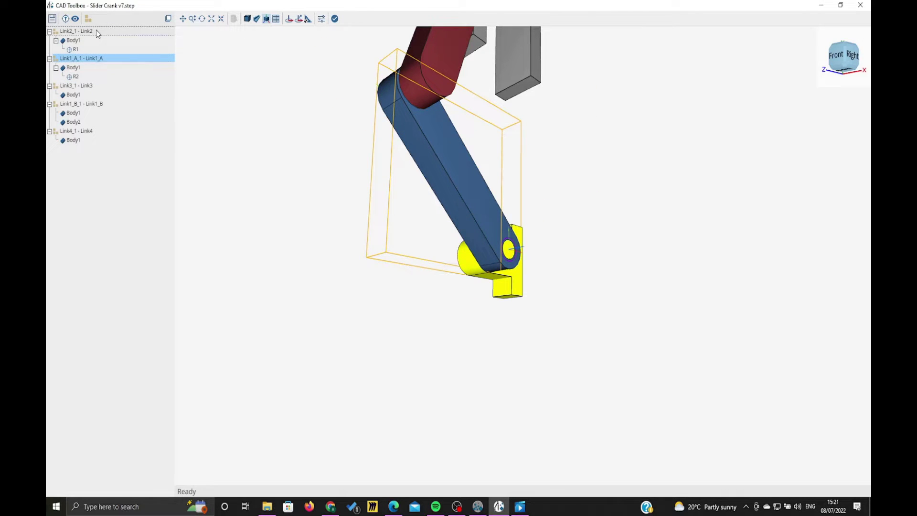
click(341, 195)
Copy the R2 coordinate from Link1_A and paste it onto the blue Link2 body.
click(82, 79)
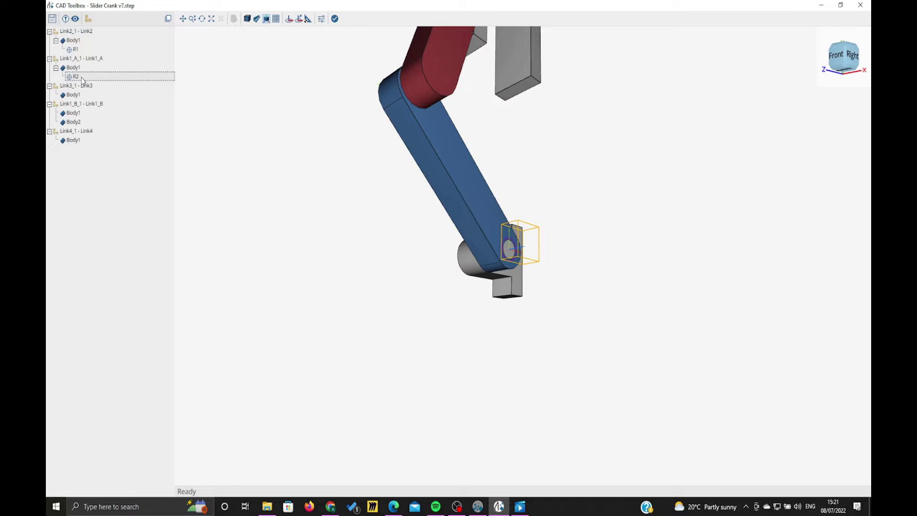
right_click(82, 80)
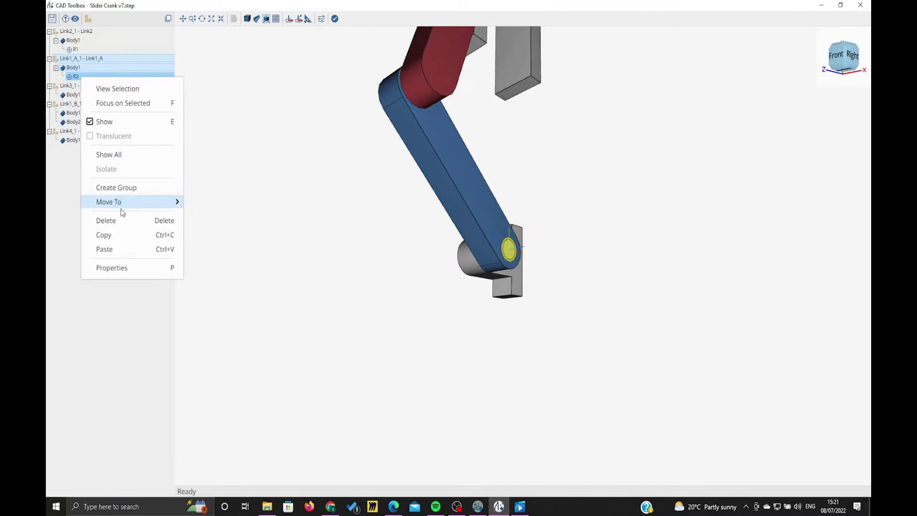
click(123, 235)
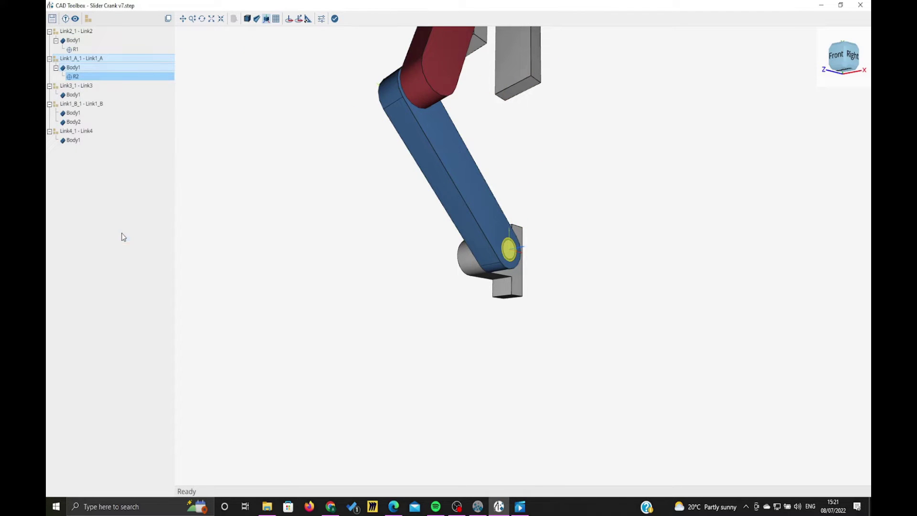
click(457, 176)
right_click(456, 176)
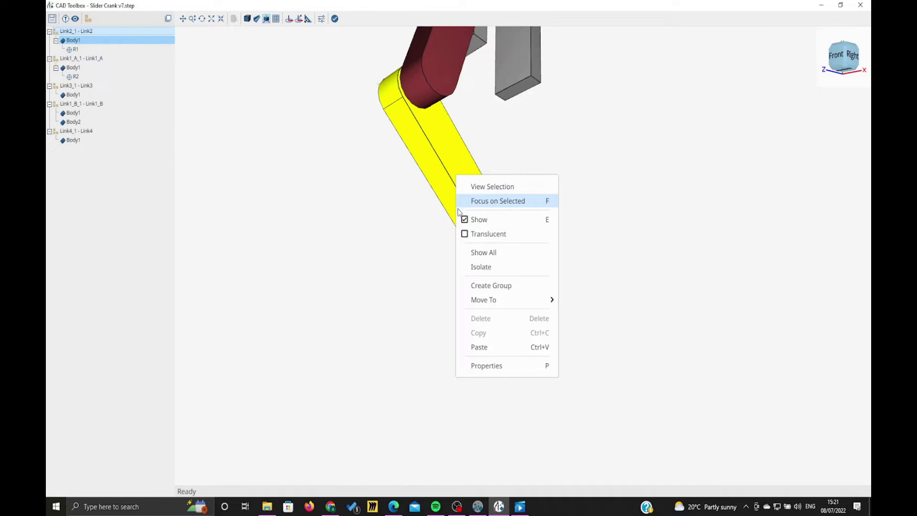
click(494, 349)
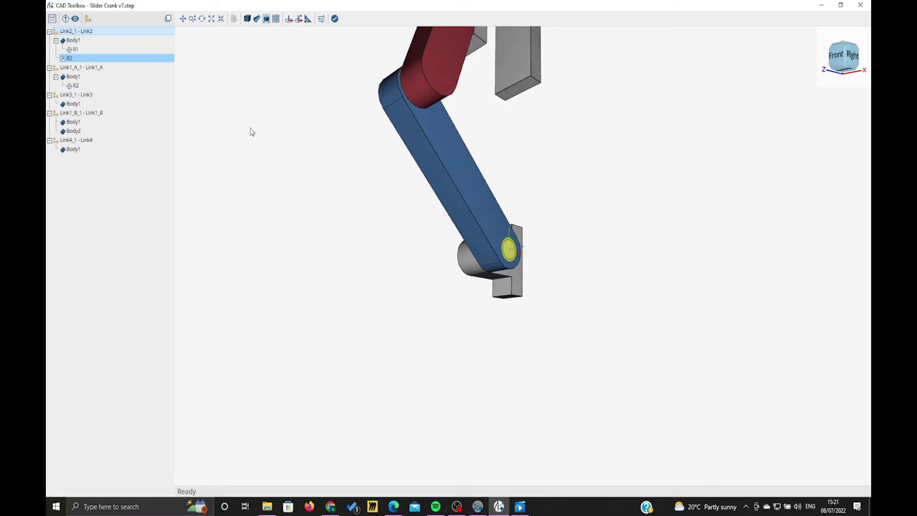
click(225, 70)
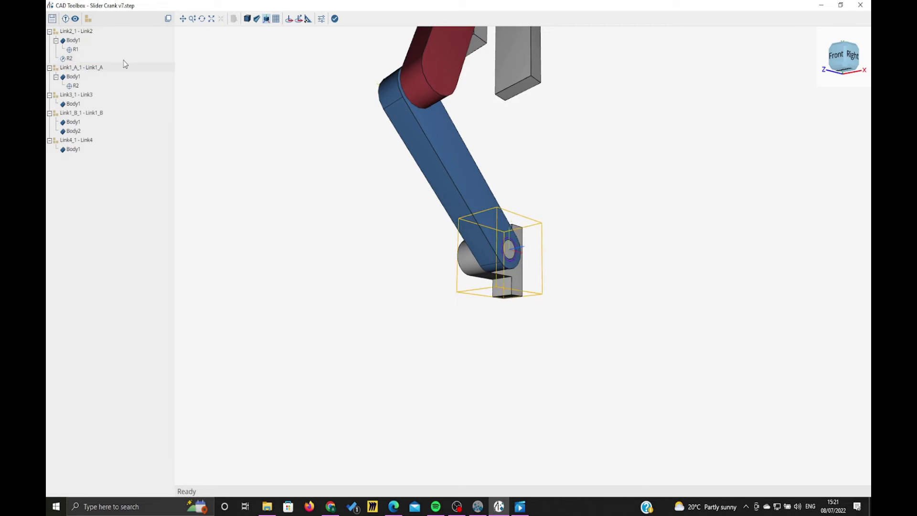
click(90, 62)
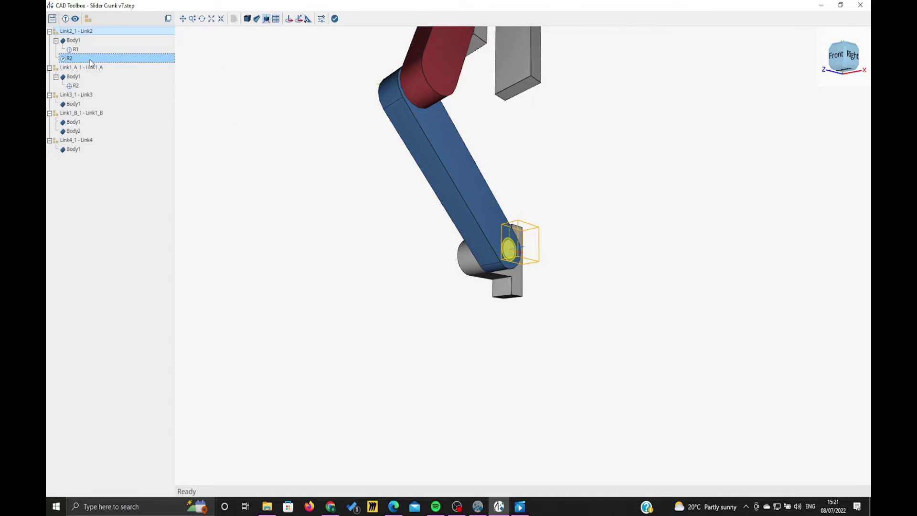
click(82, 88)
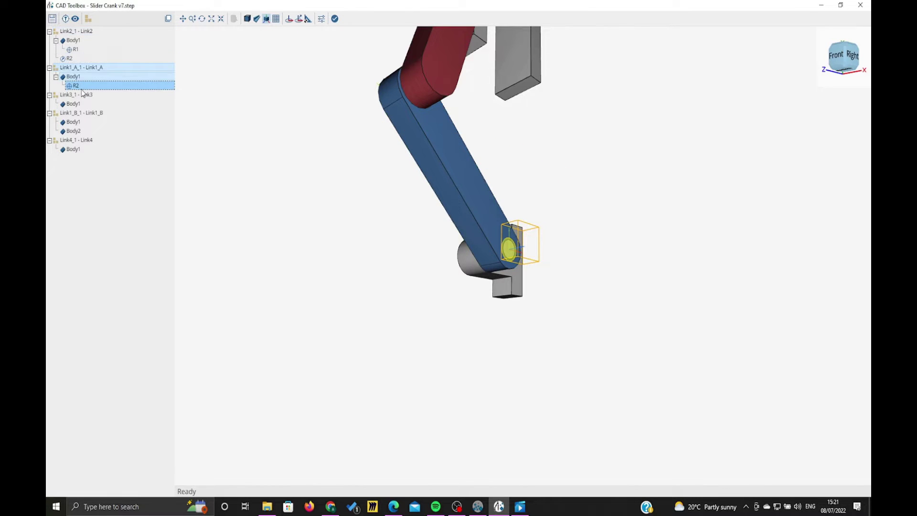
click(214, 106)
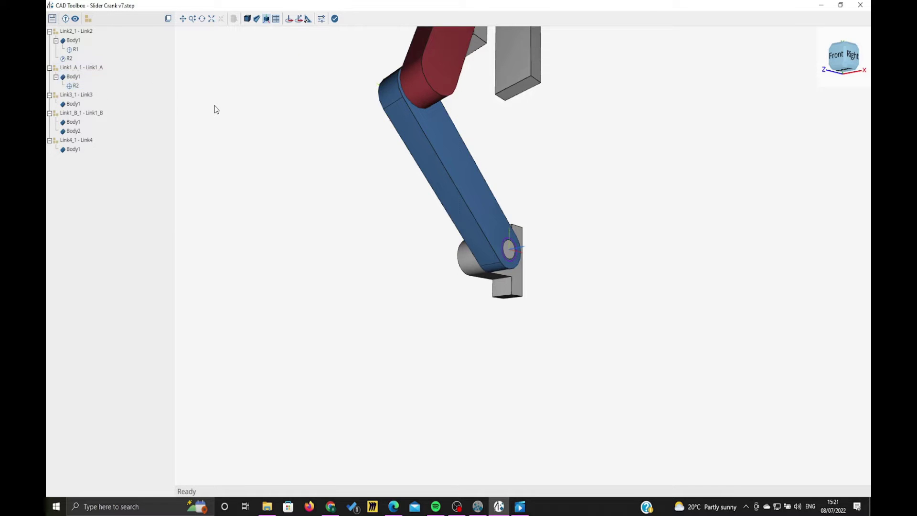
Copy the R1 coordinate from Link2 and paste it onto the red Link3 body.
click(80, 51)
right_click(80, 51)
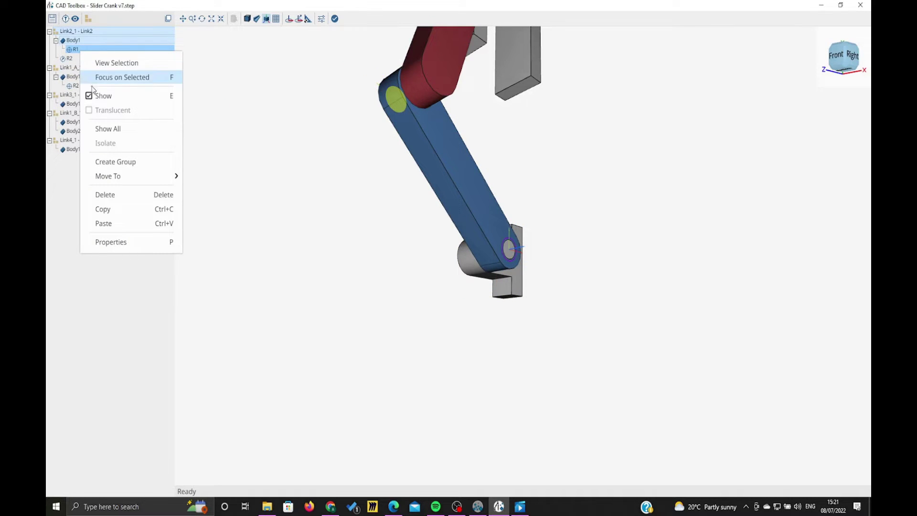
click(121, 211)
drag(272, 169, 377, 199)
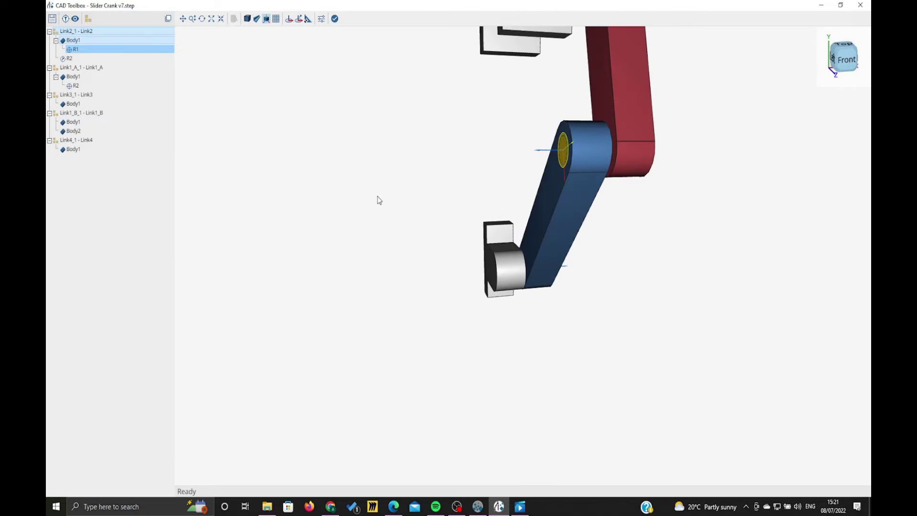
click(95, 31)
click(628, 95)
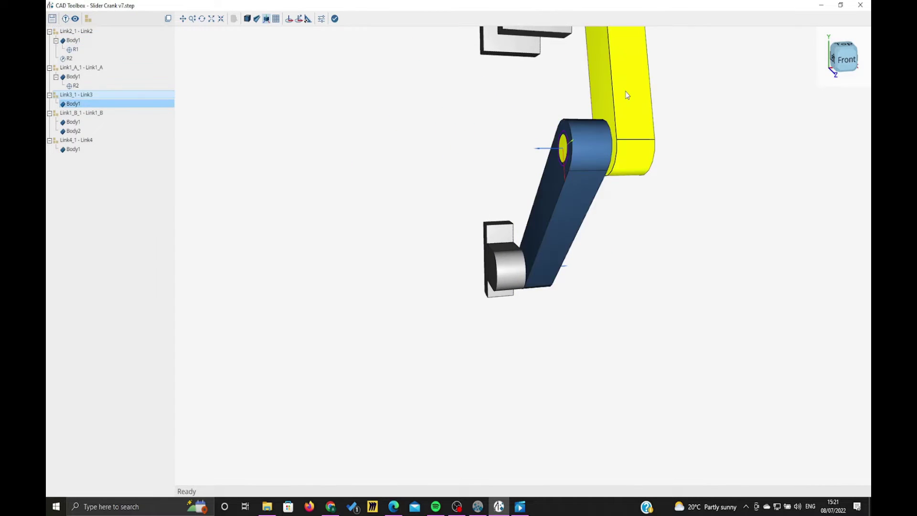
right_click(627, 95)
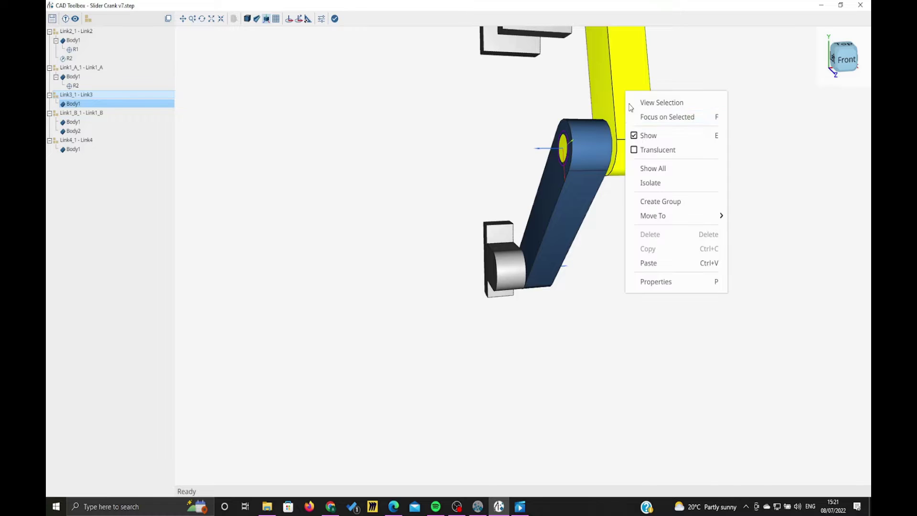
click(661, 262)
click(434, 149)
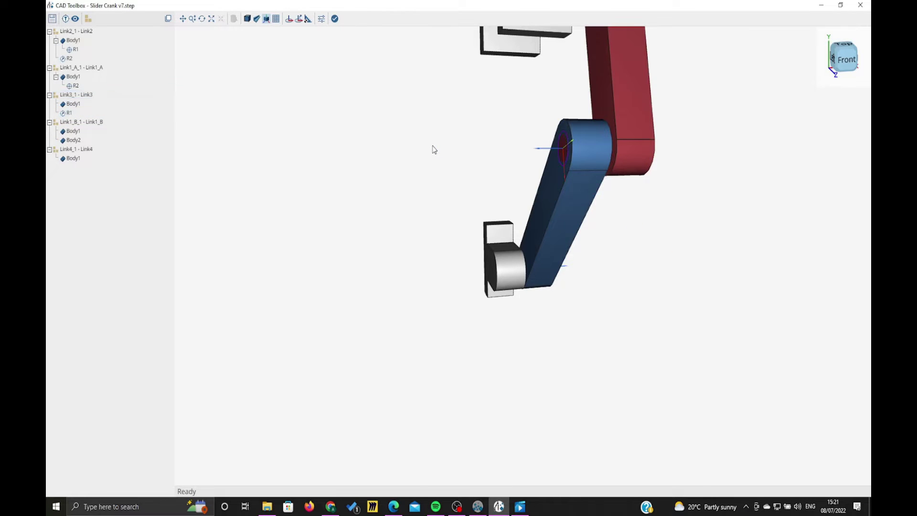
Isolate the red Link3 body so that only it is shown.
drag(434, 149, 406, 121)
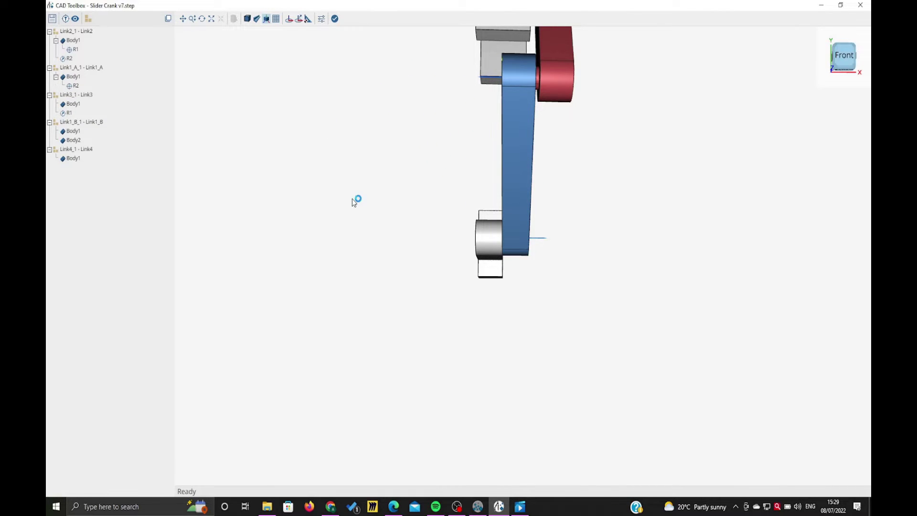
drag(554, 62, 556, 170)
scroll(549, 152, down, 6)
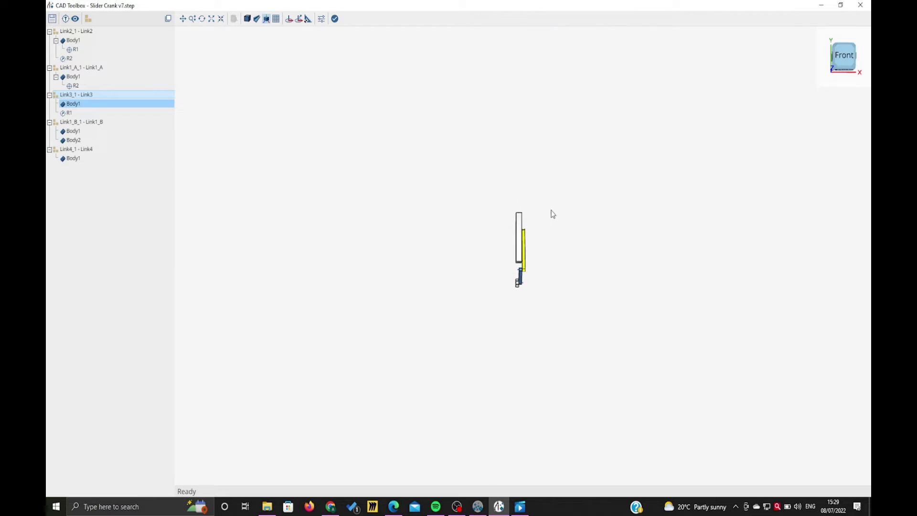
scroll(535, 247, up, 5)
scroll(528, 249, up, 4)
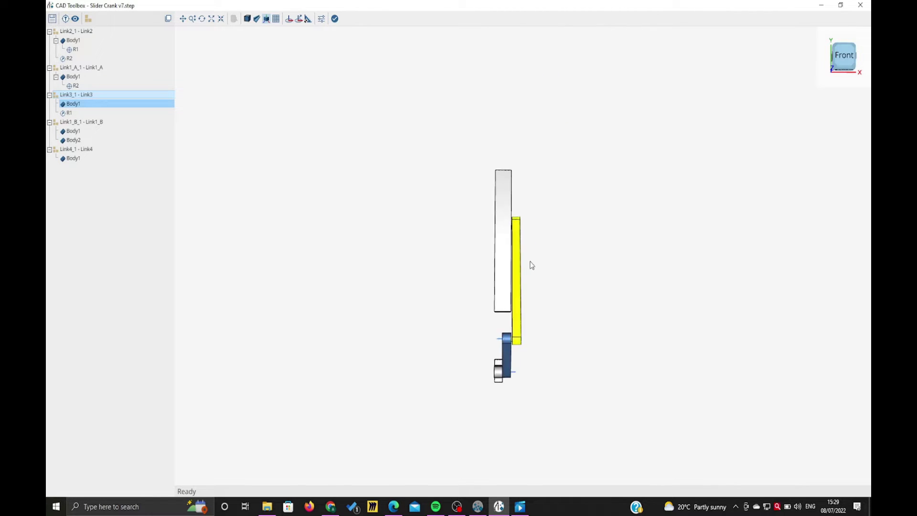
drag(543, 252, 464, 260)
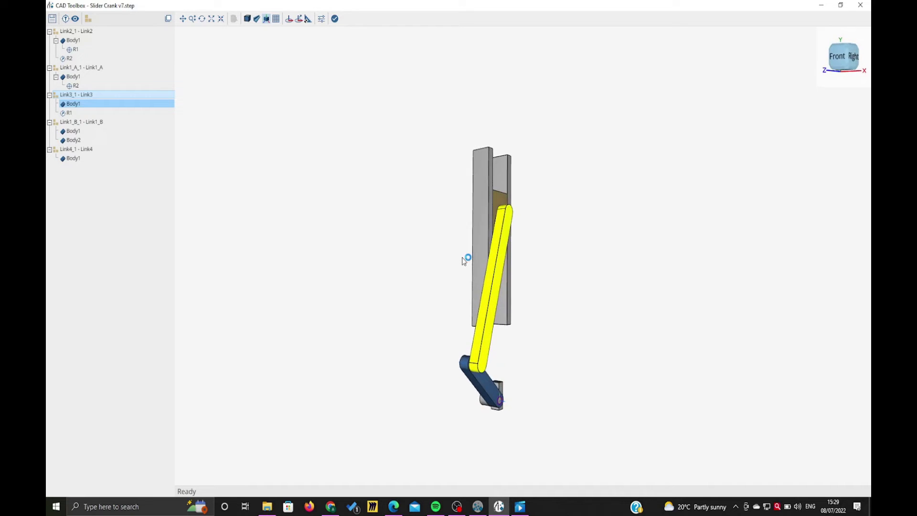
click(502, 200)
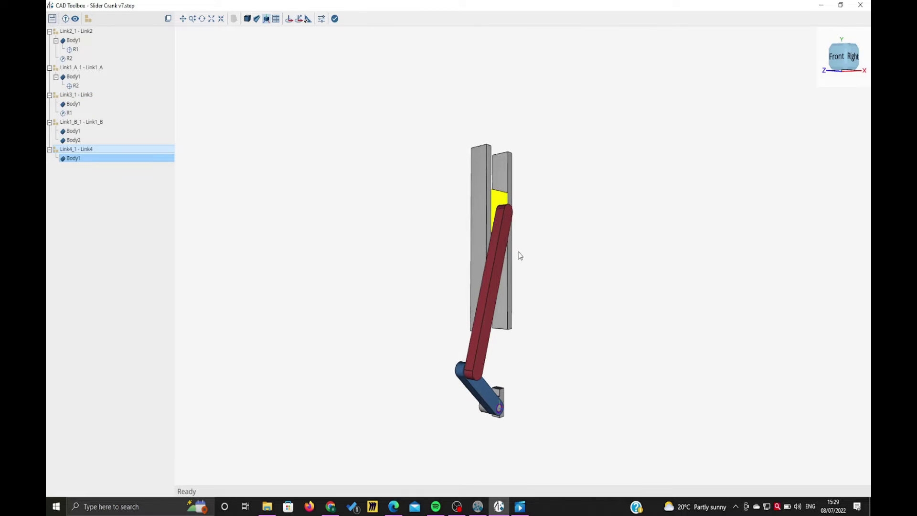
click(499, 254)
right_click(499, 255)
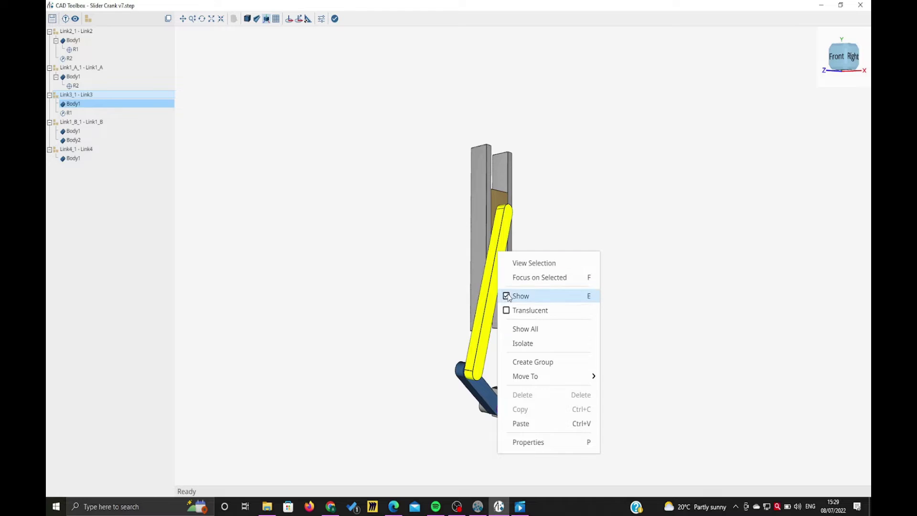
click(519, 343)
click(551, 267)
Place a coordinate on Link3, centred on the circular end face of its upper pin.
mouse_move(553, 266)
mouse_down()
mouse_move(703, 287)
mouse_move(546, 264)
mouse_up()
scroll(546, 263, up, 5)
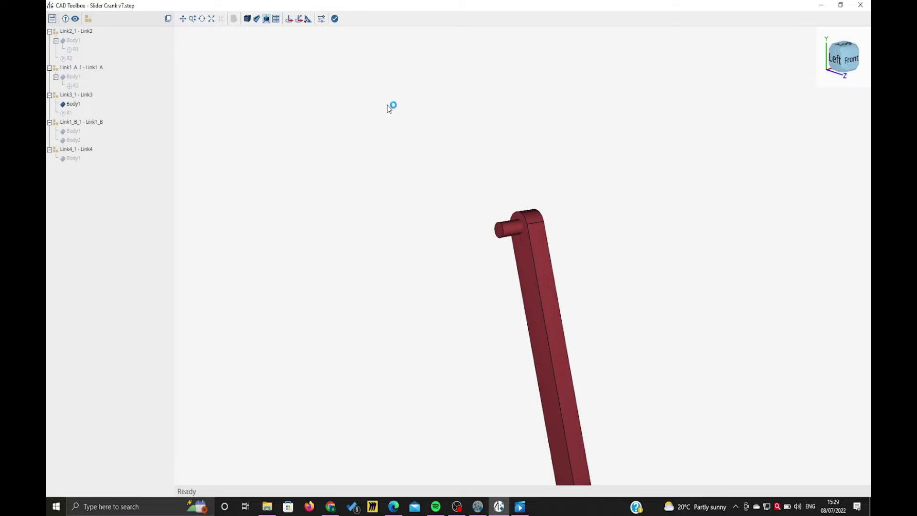
click(289, 18)
click(502, 237)
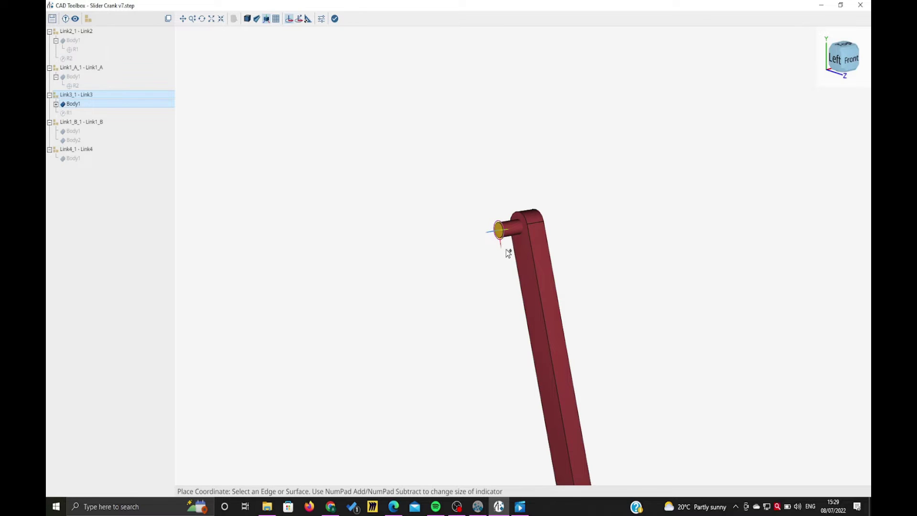
Show all parts of the slider-crank assembly again.
scroll(507, 253, down, 4)
scroll(557, 309, up, 3)
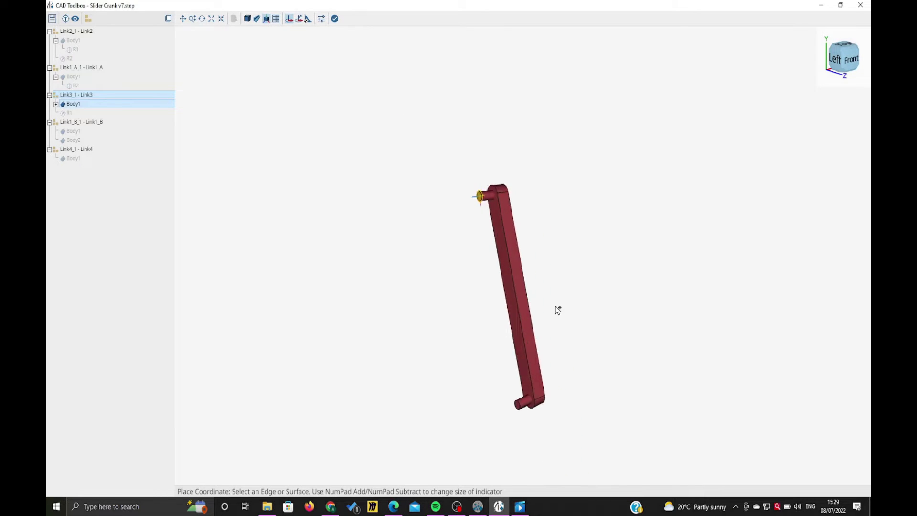
right_click(560, 250)
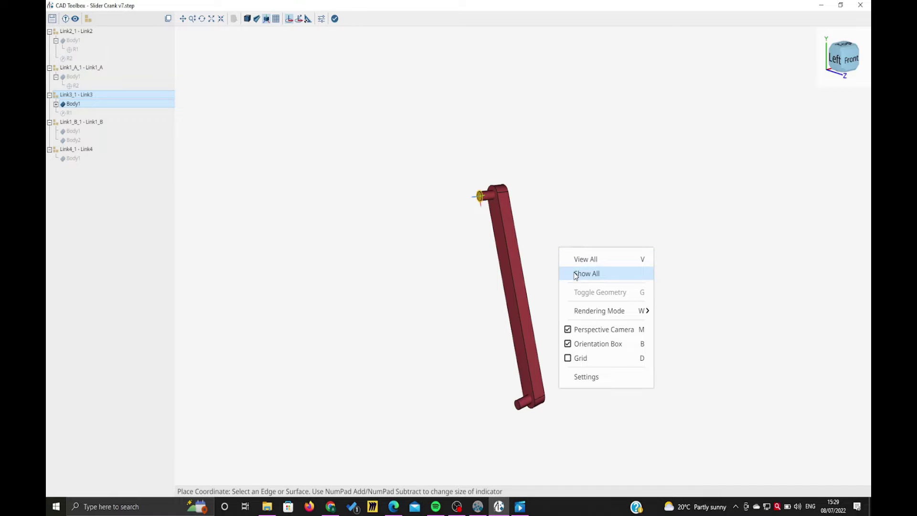
click(575, 275)
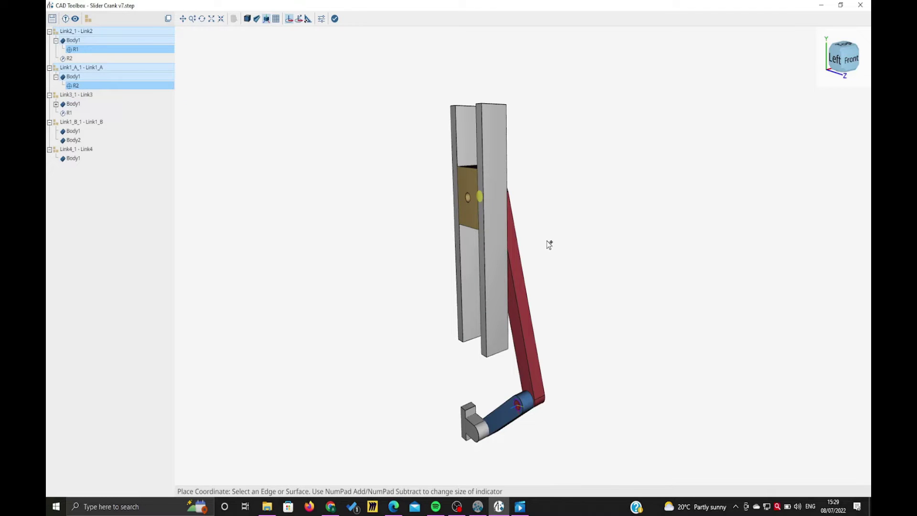
drag(374, 164, 414, 170)
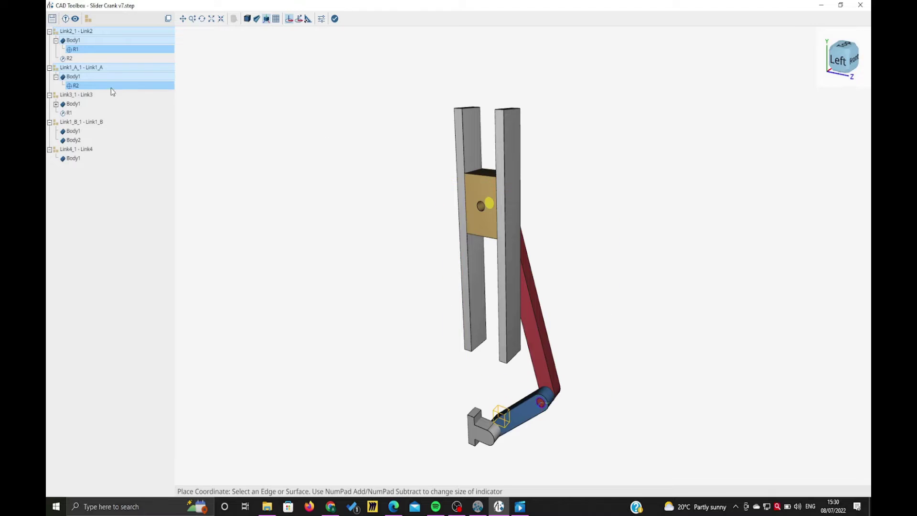
Rename the coordinate under Link3's Body1 as R3 and close its properties.
click(65, 104)
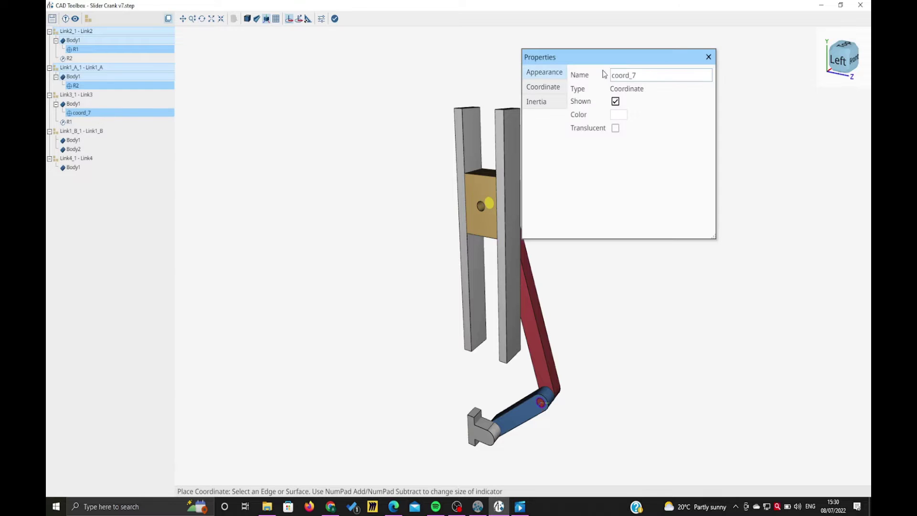
click(645, 76)
drag(645, 77, 579, 79)
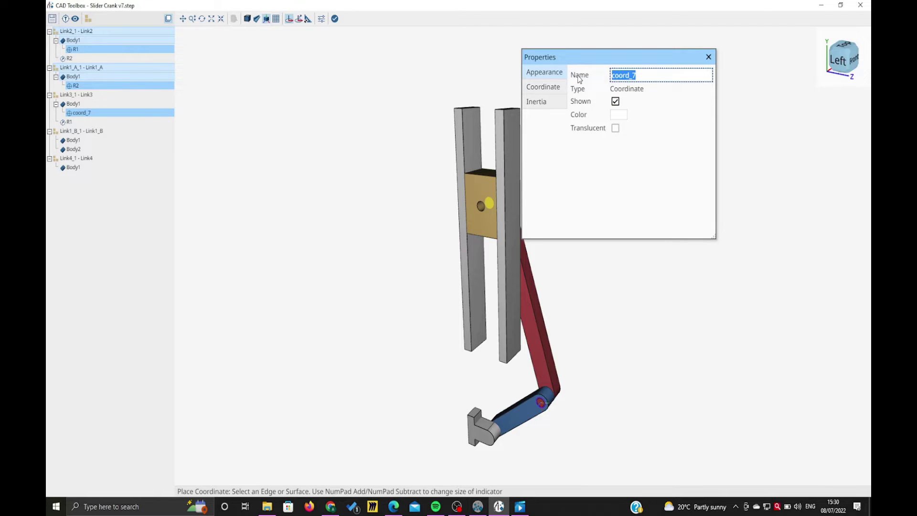
text(R3)
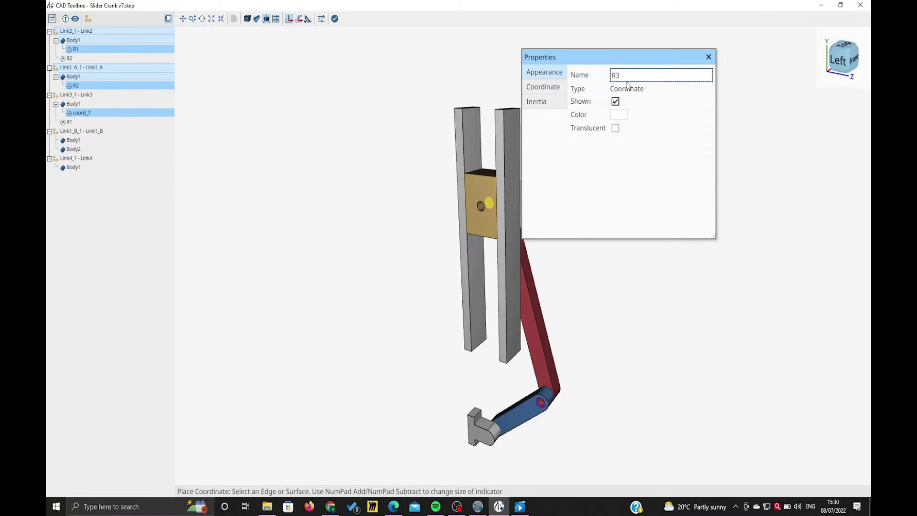
click(709, 57)
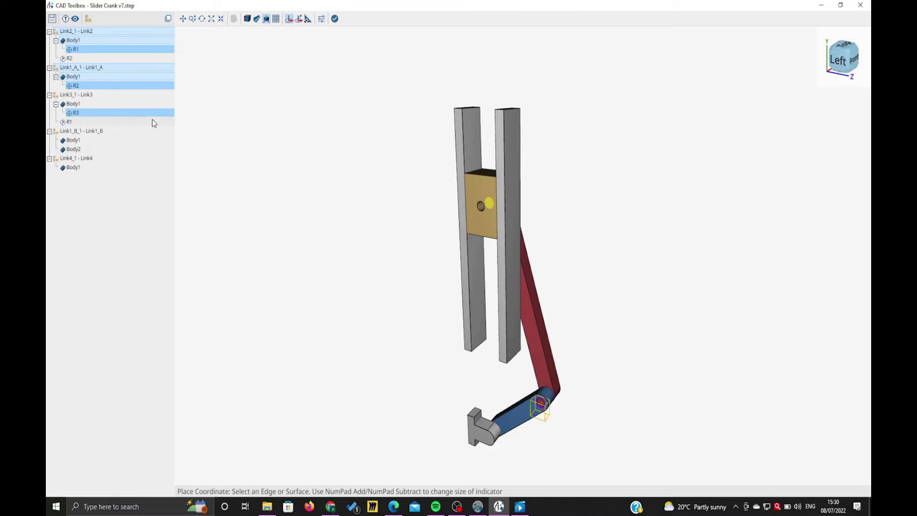
Copy the R3 coordinate from Link3 and paste it onto the Link4 slider block.
right_click(136, 114)
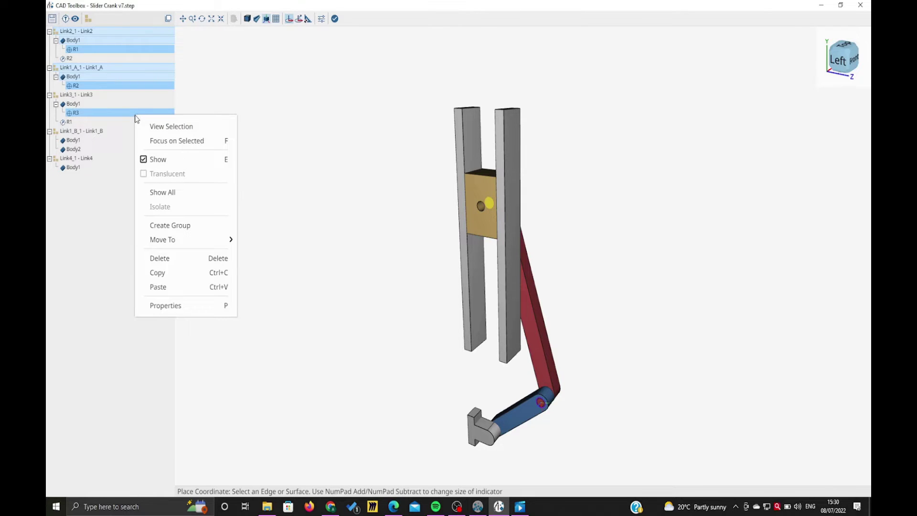
click(171, 272)
click(483, 189)
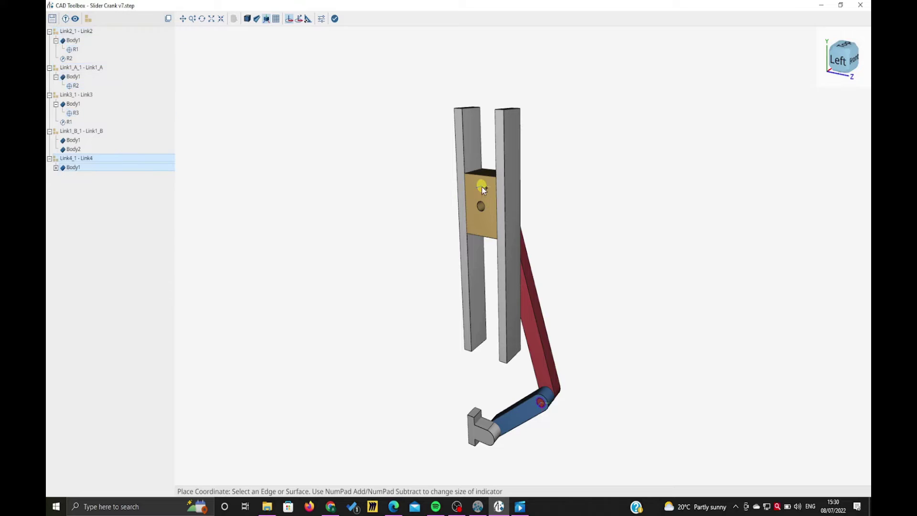
click(325, 118)
click(483, 220)
right_click(483, 221)
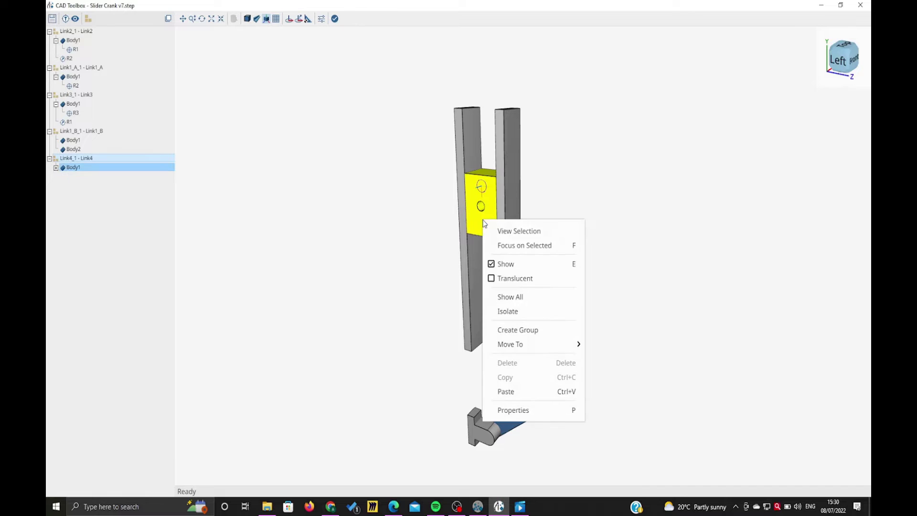
click(520, 389)
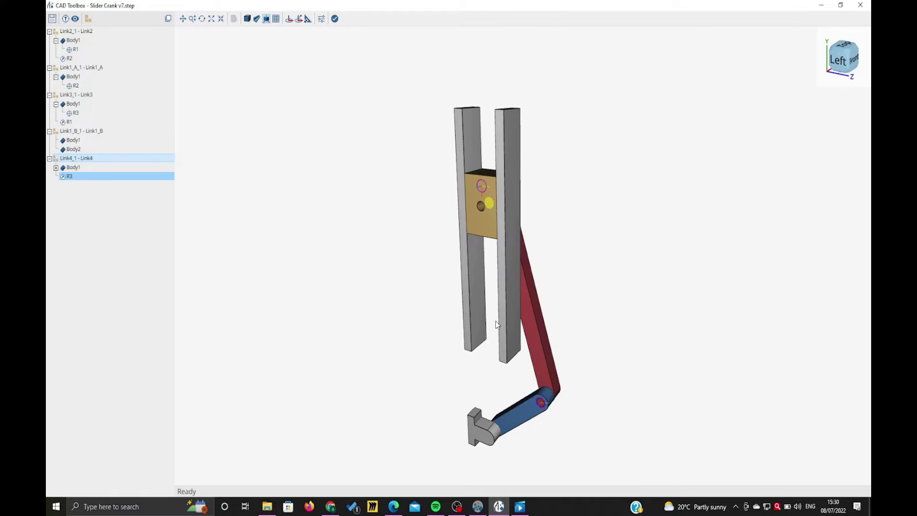
Delete the stray coordinate coord_8 from Body1 of Link4.
click(56, 167)
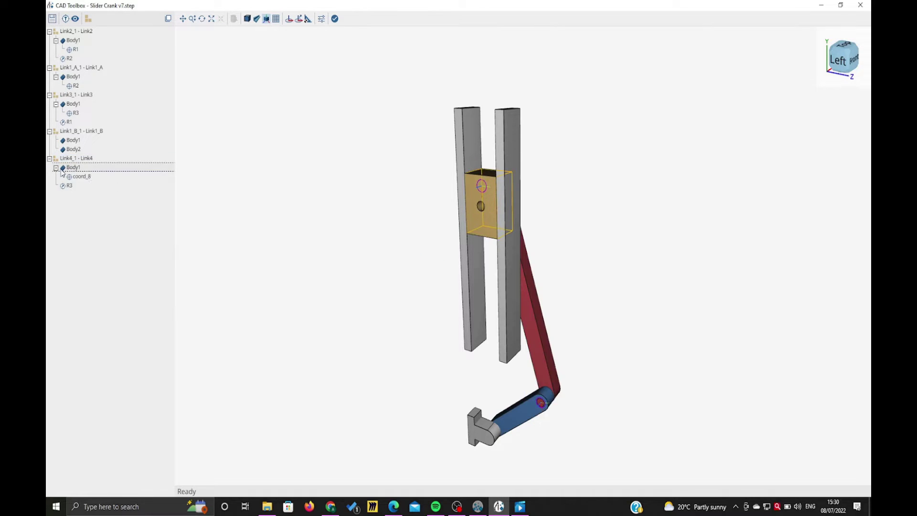
click(89, 177)
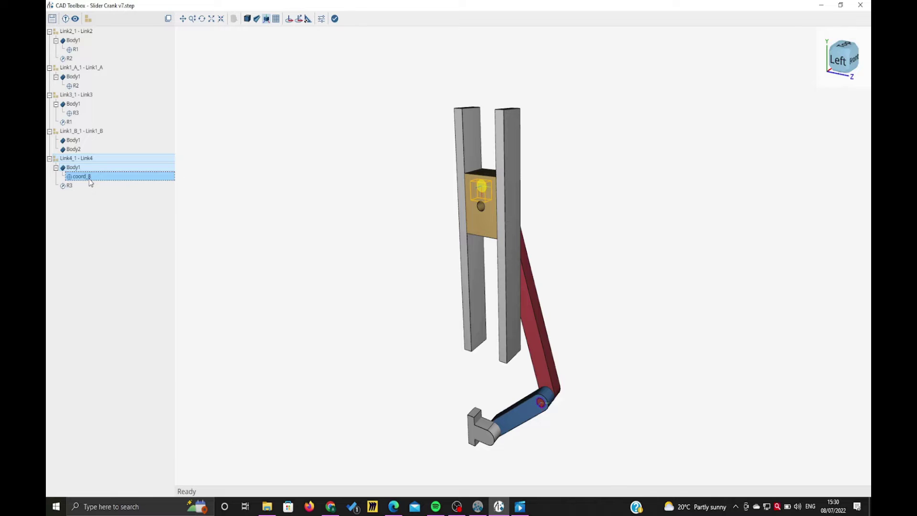
right_click(90, 181)
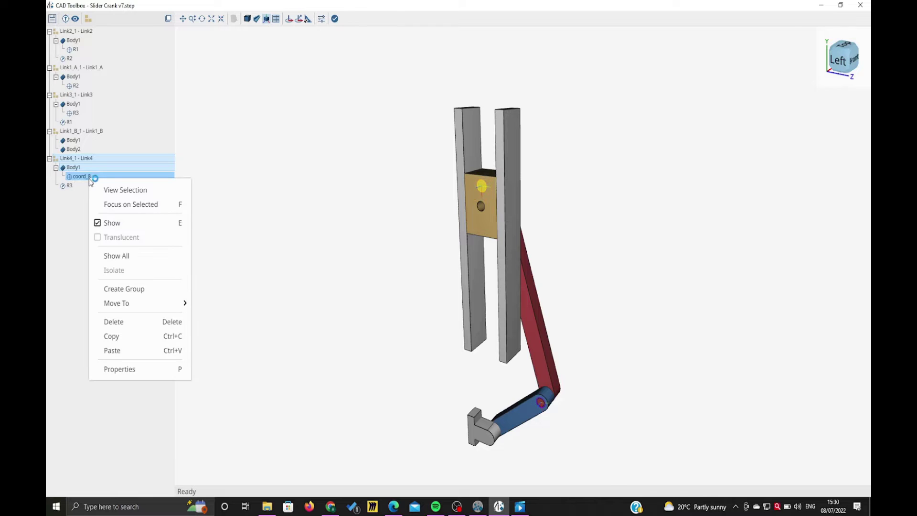
click(135, 322)
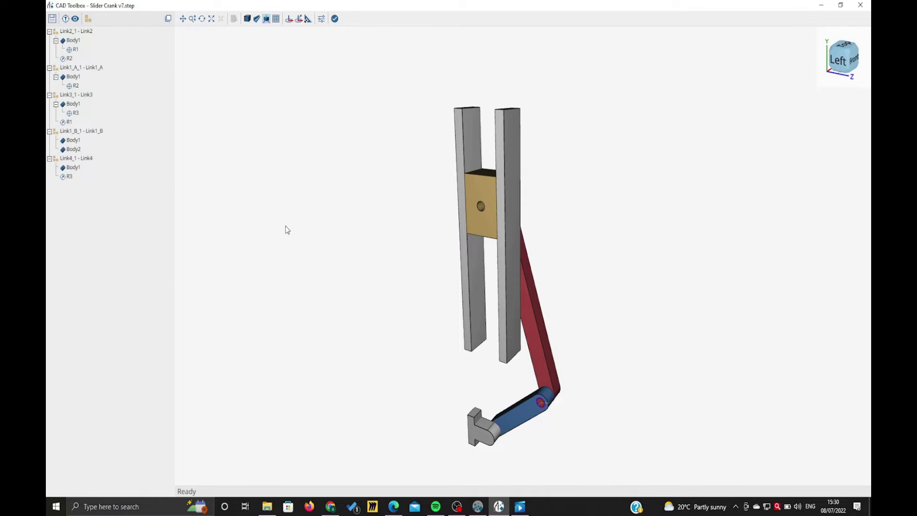
Inspect the R3 coordinate on Link4 and how the slider block sits between the Link1_B guide rails.
click(70, 176)
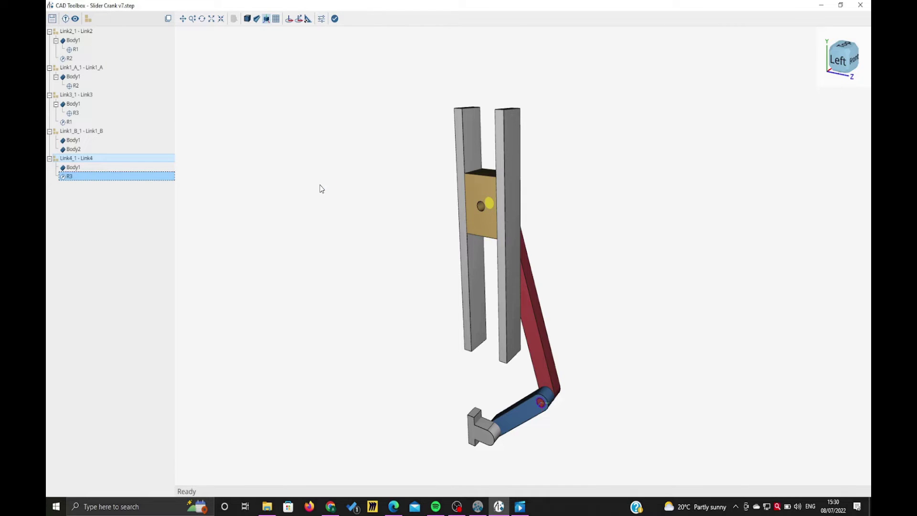
click(486, 190)
scroll(423, 209, up, 2)
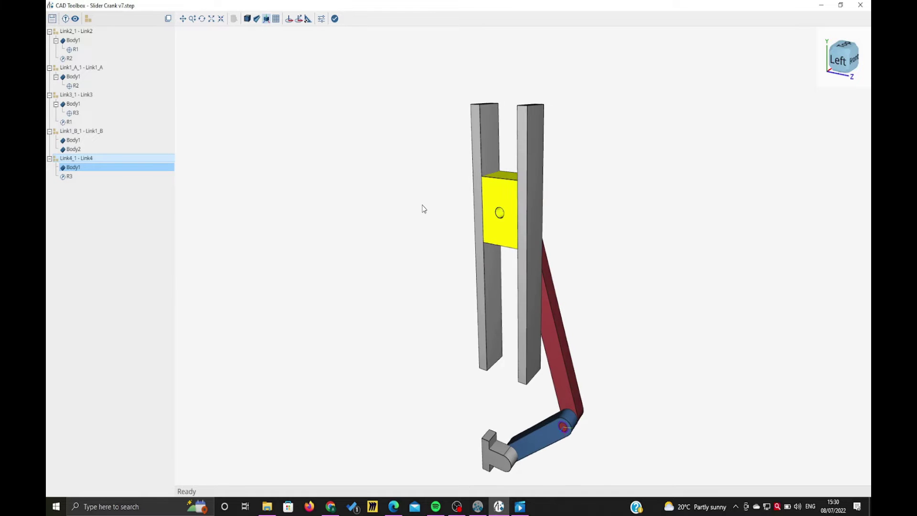
drag(423, 209, 512, 215)
scroll(643, 199, up, 3)
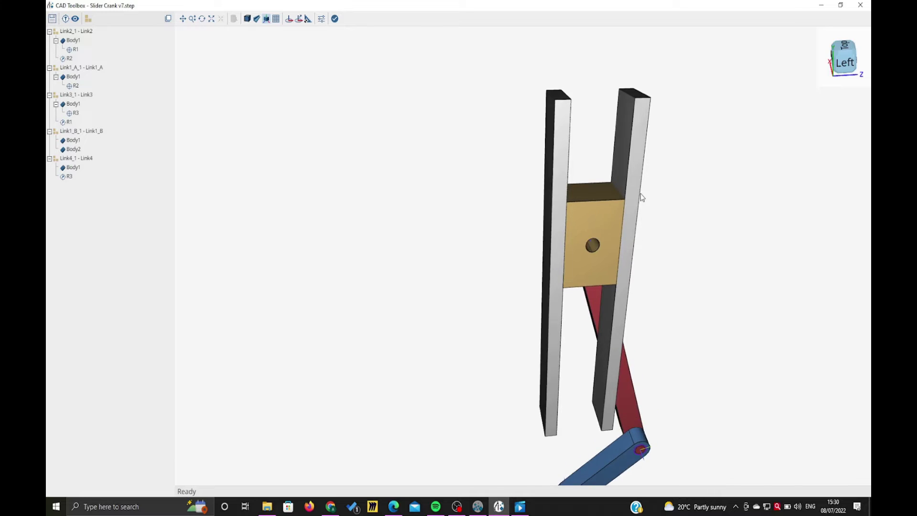
click(565, 240)
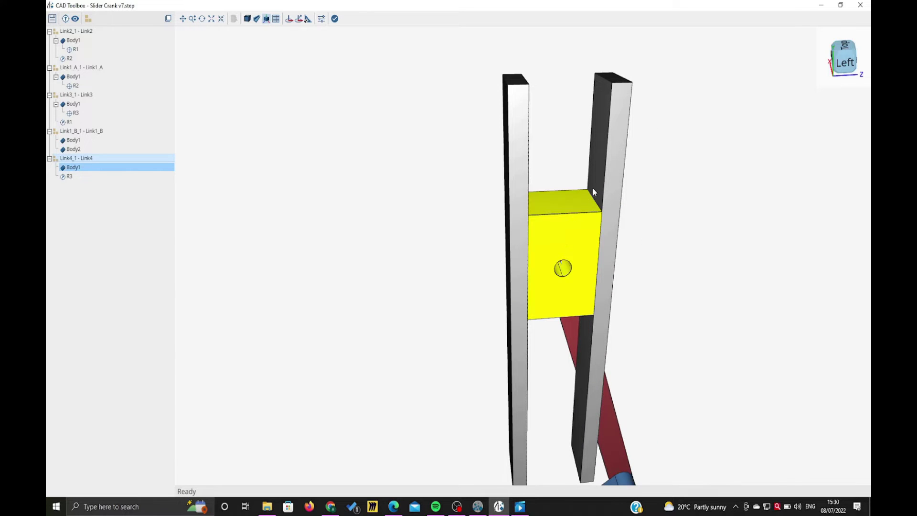
click(610, 182)
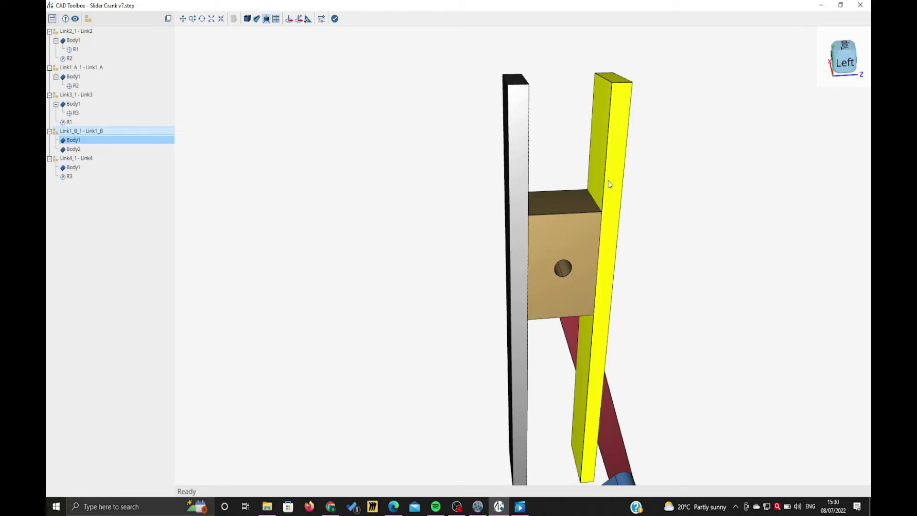
drag(650, 197, 562, 188)
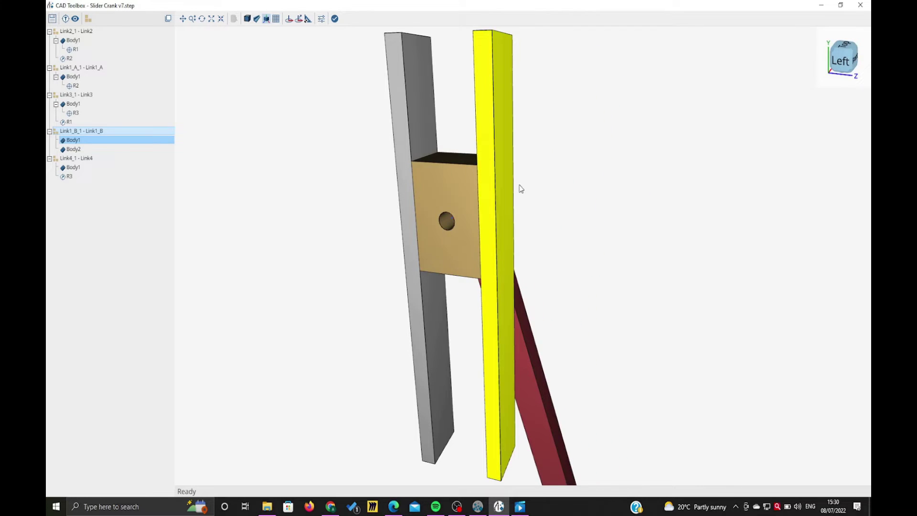
Isolate Body1 of Link4, the slider block.
click(458, 186)
right_click(459, 185)
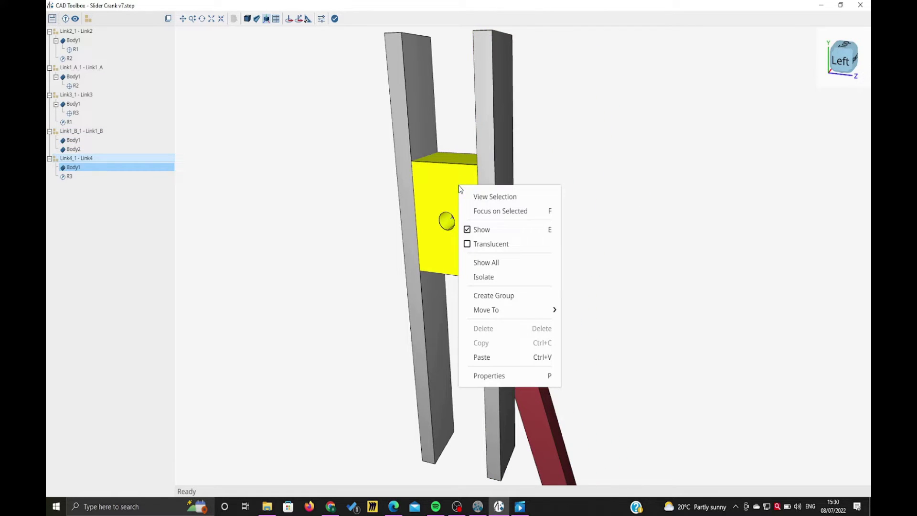
click(481, 275)
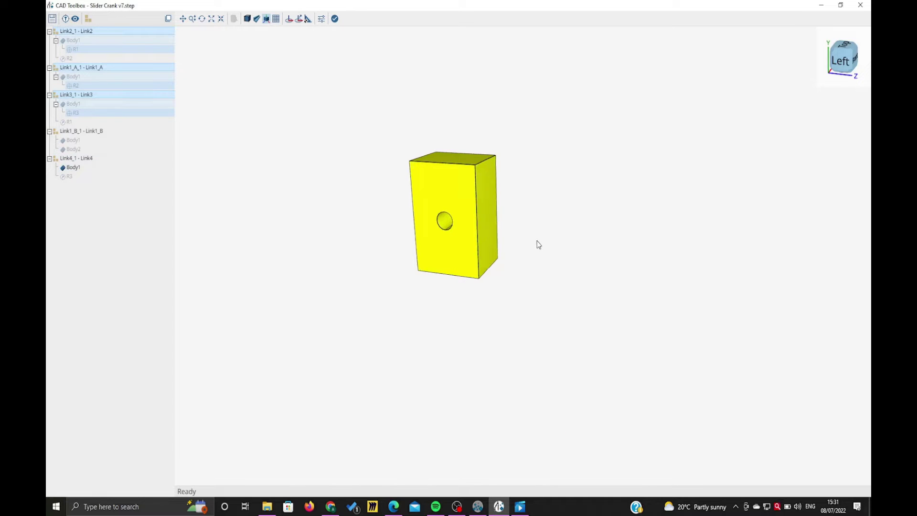
Place a coordinate at the centre of the slider block's front face and show all parts of the assembly again.
drag(537, 244, 485, 236)
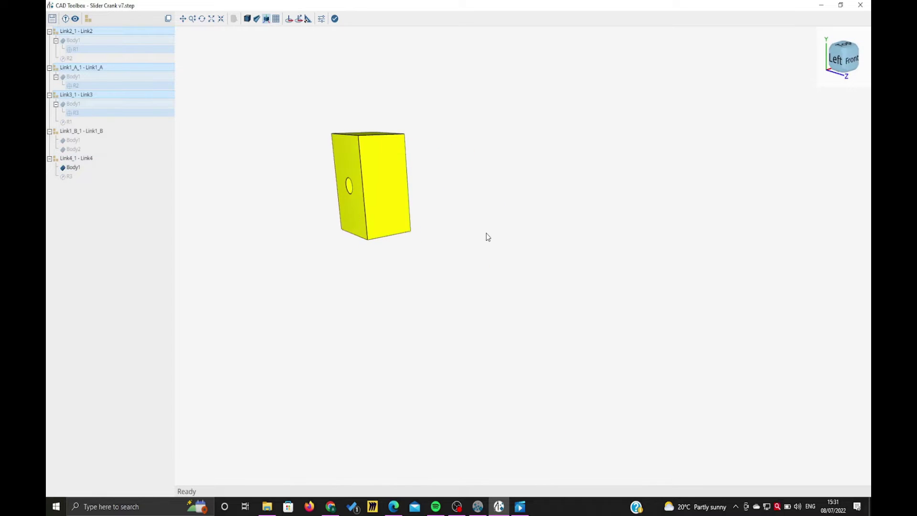
click(289, 19)
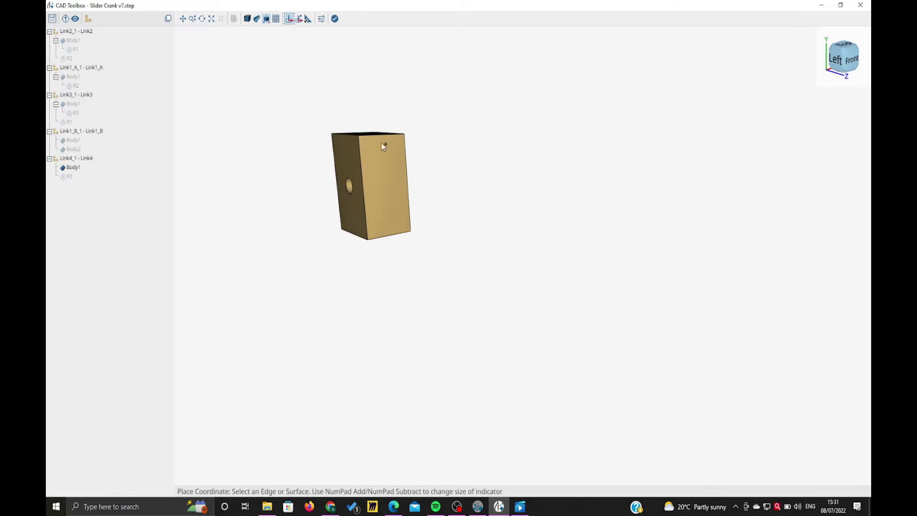
click(389, 186)
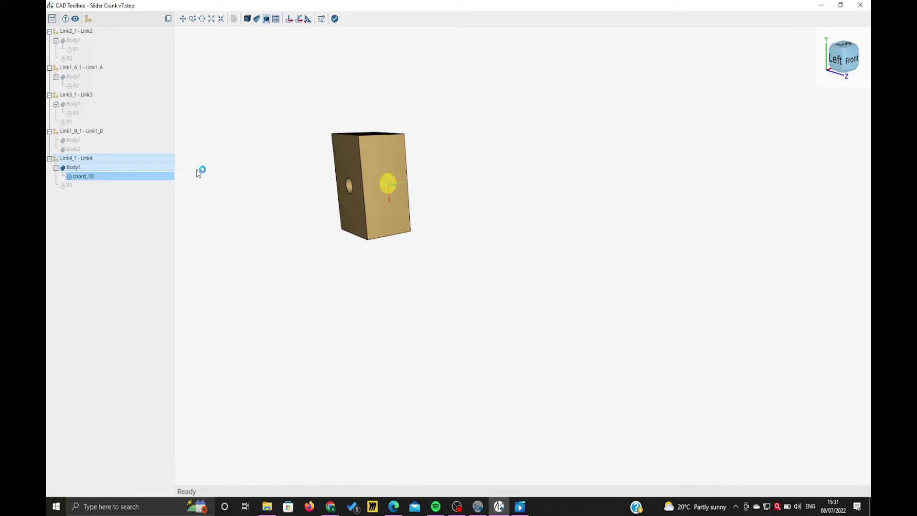
right_click(212, 133)
click(232, 154)
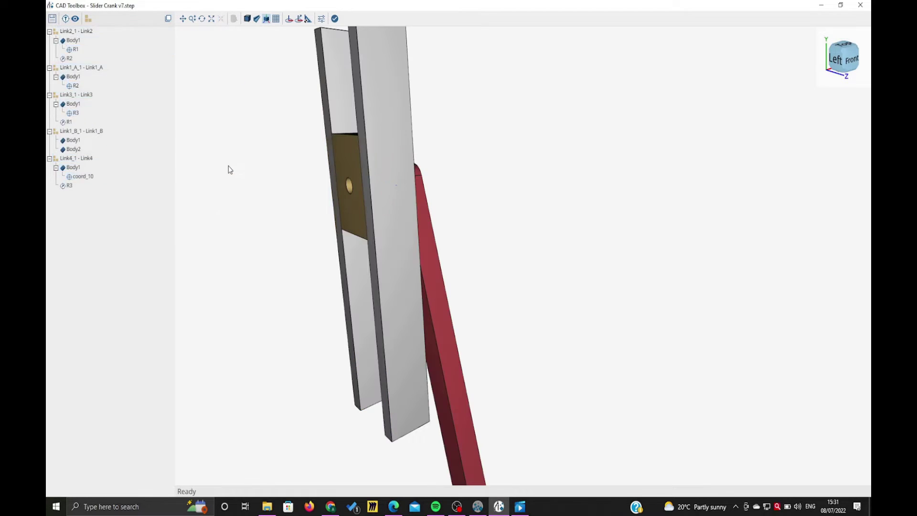
Rename the coordinate under Link4's Body1 as S1 and close its properties.
double_click(81, 177)
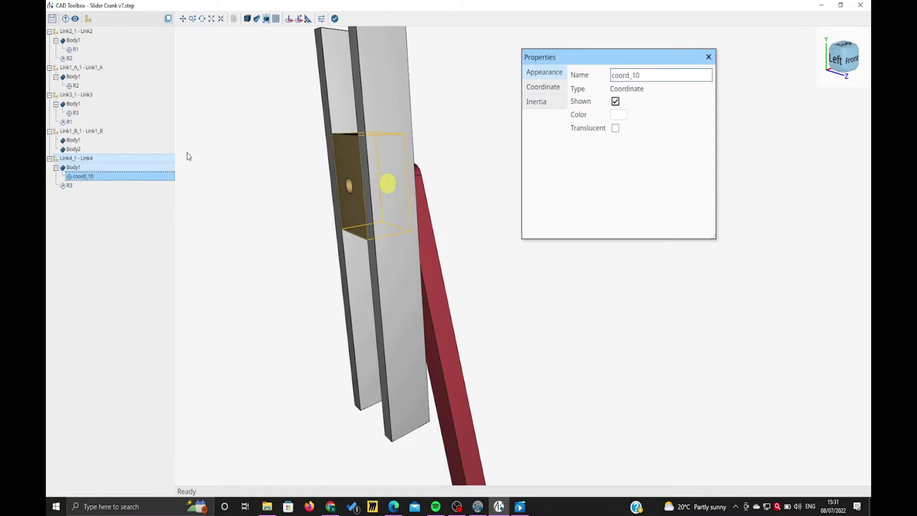
double_click(645, 75)
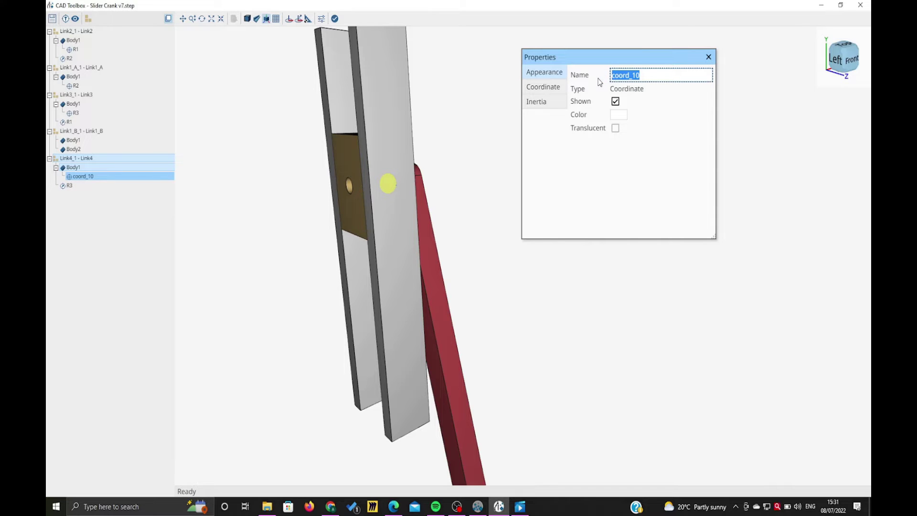
text(S1)
click(709, 57)
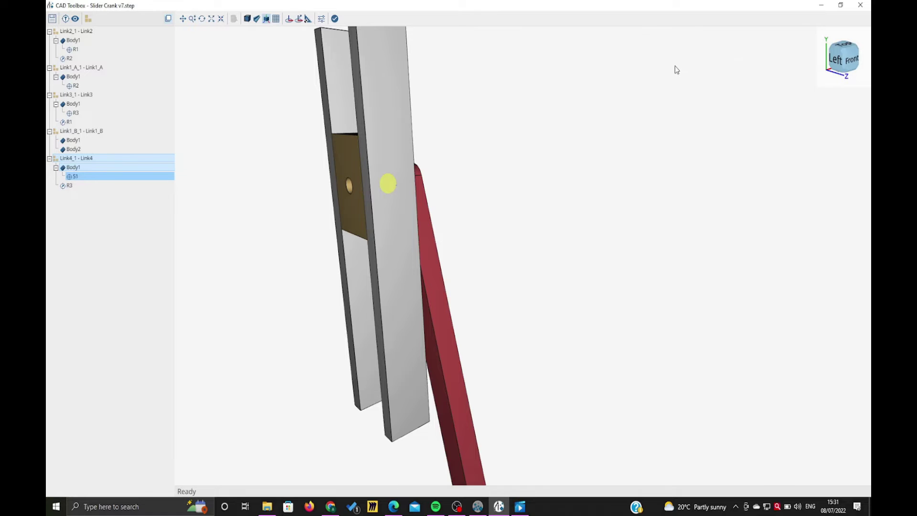
Copy the S1 coordinate from Link4 and paste it onto the front guide rail of Link1_B.
right_click(77, 177)
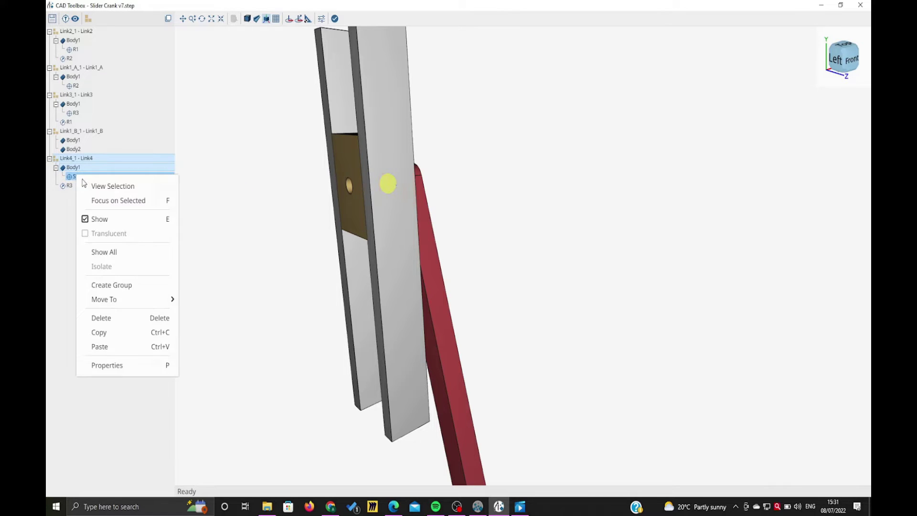
click(96, 332)
click(391, 258)
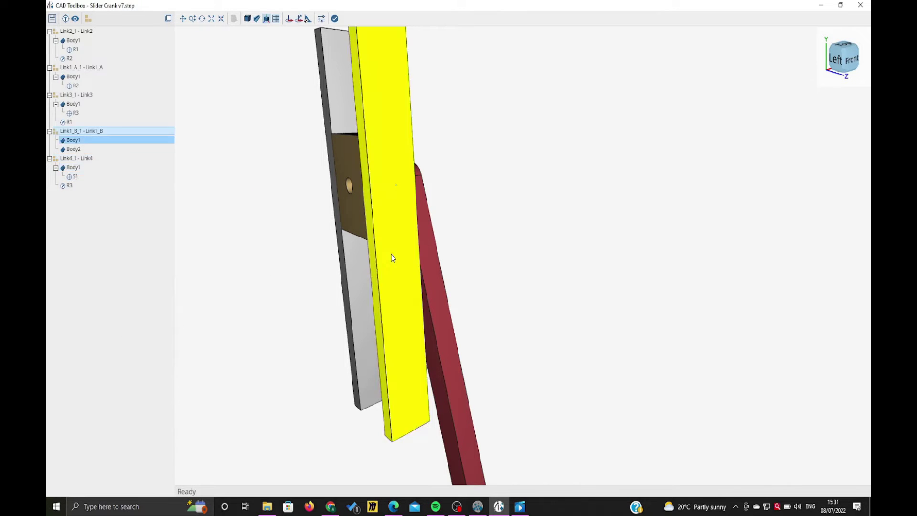
right_click(392, 258)
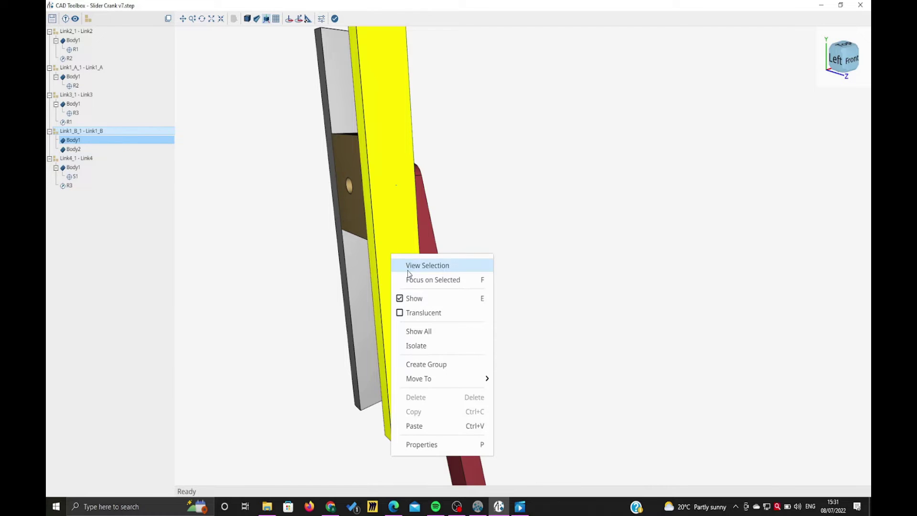
click(434, 426)
click(534, 292)
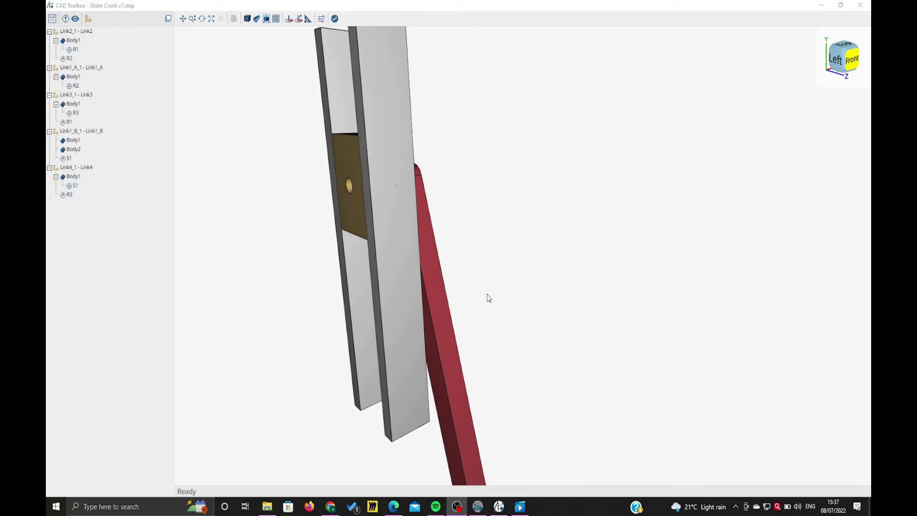
Place a coordinate at the lower end of Link1_B's Body2 guide rail.
click(415, 320)
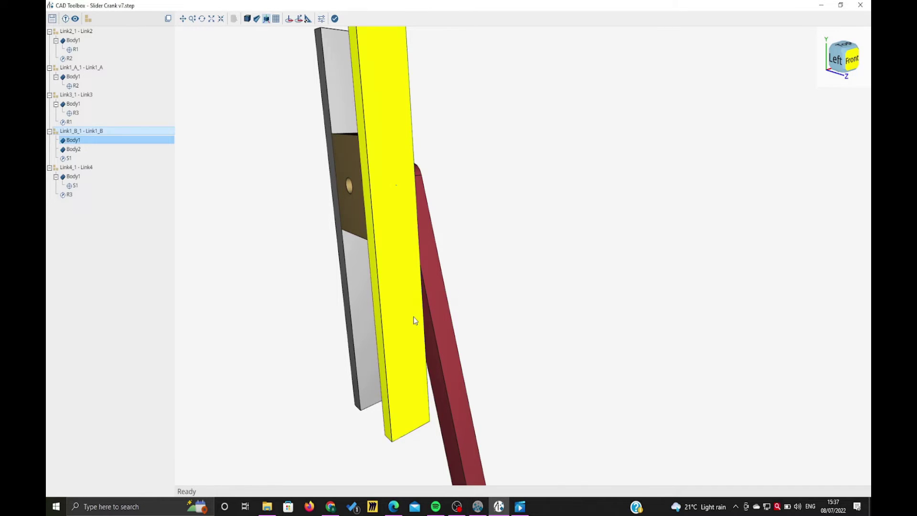
drag(492, 301, 665, 261)
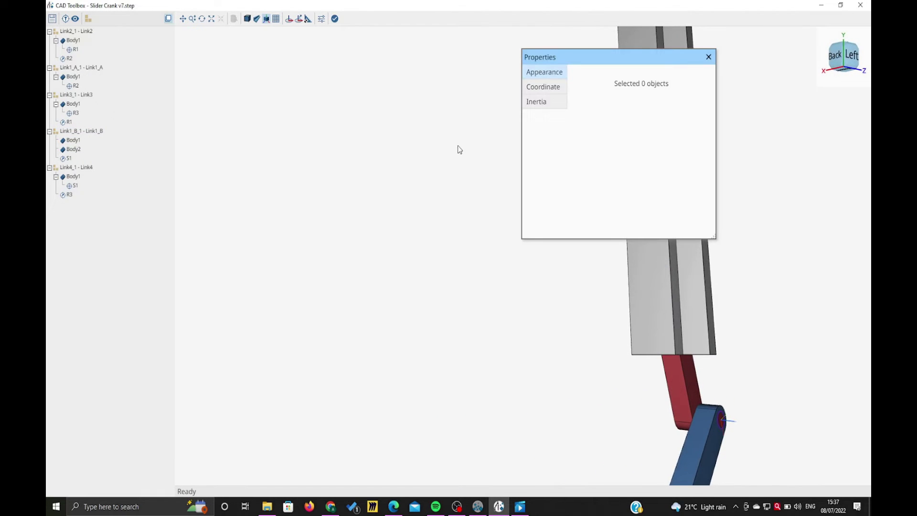
click(709, 57)
click(290, 19)
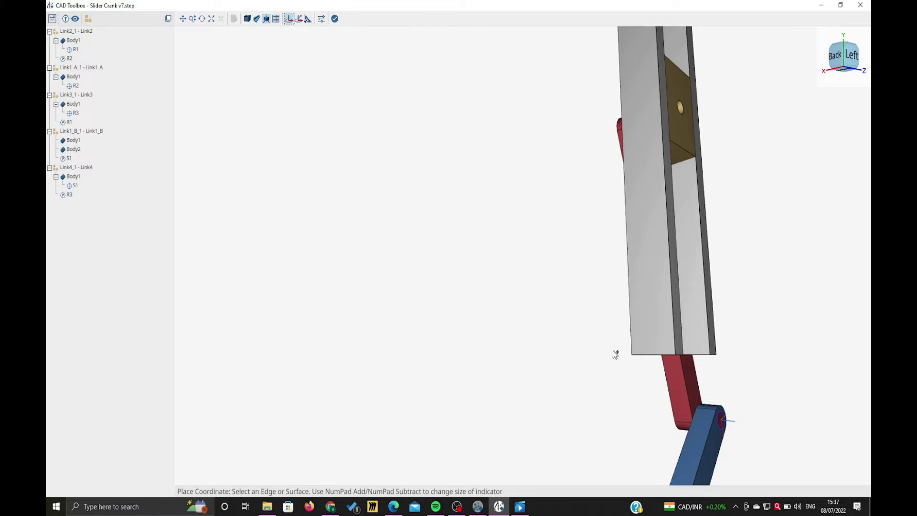
scroll(676, 357, up, 1)
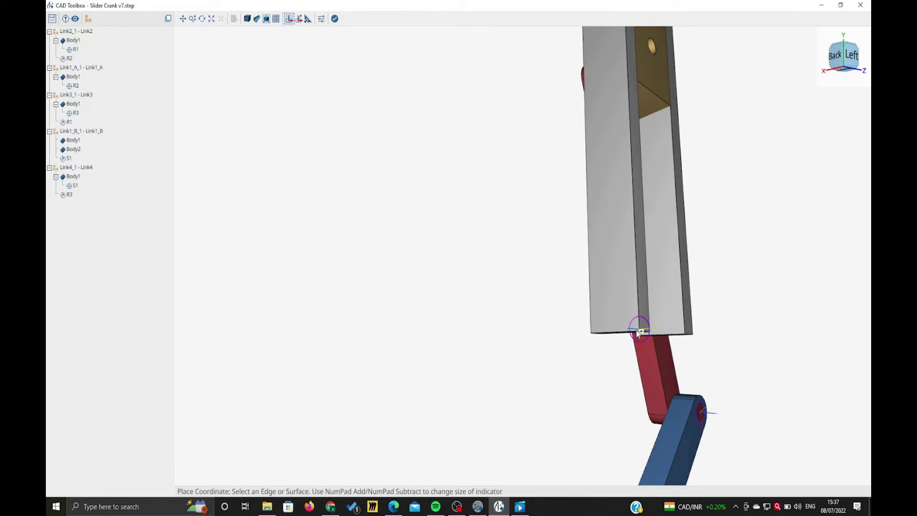
click(639, 334)
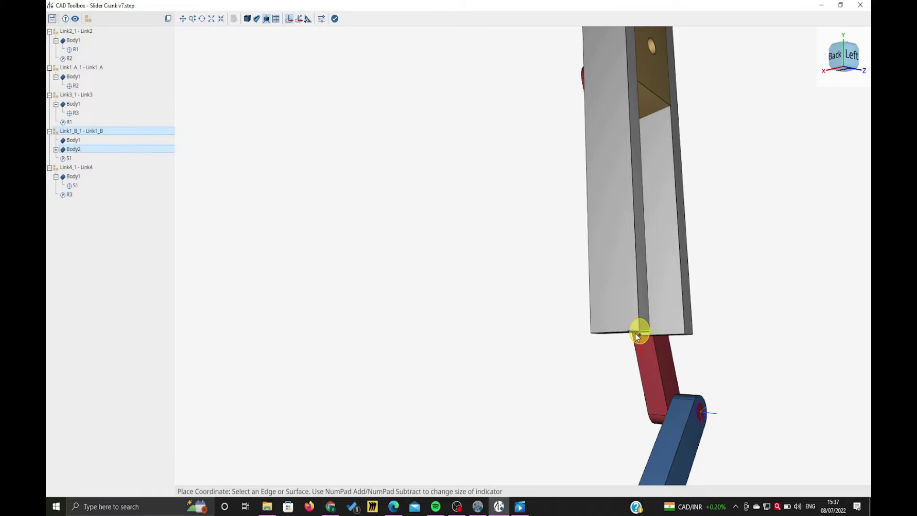
Rename the coordinate under Link1_B's Body2 as Ground.
click(56, 149)
double_click(81, 158)
drag(691, 71, 597, 73)
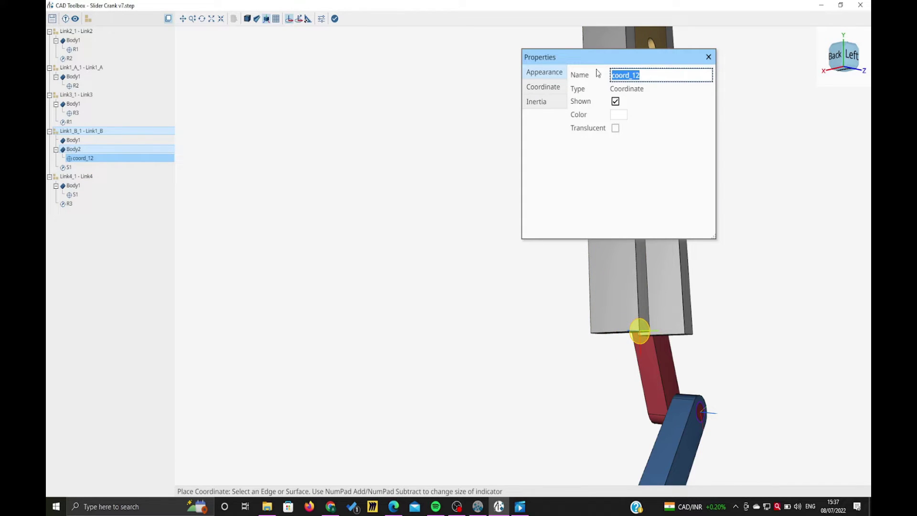
text(Ground)
Set the X, Y and Z position of the Ground coordinate to 0.
click(565, 88)
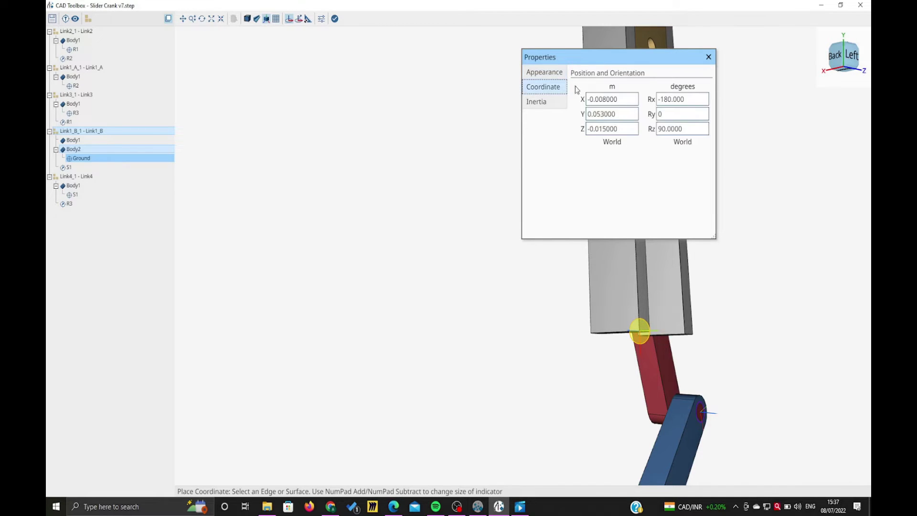
drag(622, 99, 579, 99)
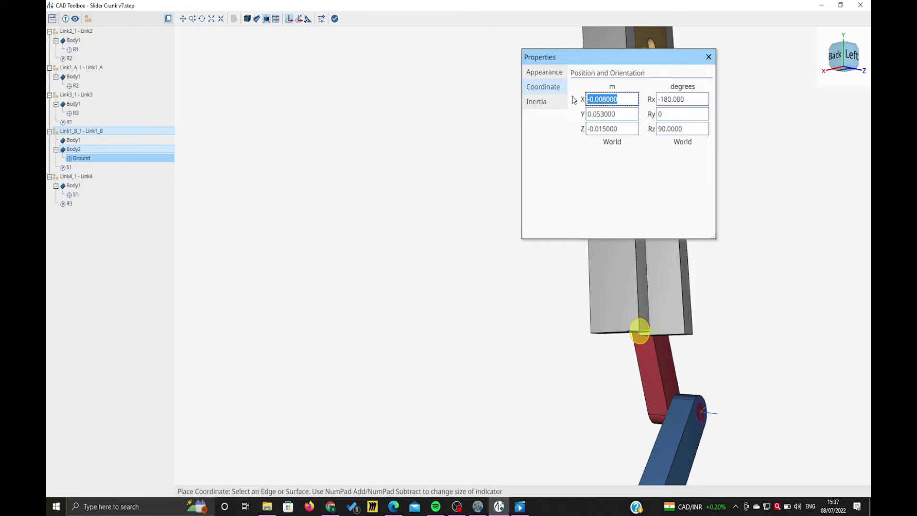
text(0)
key(Tab)
text(0)
key(Tab)
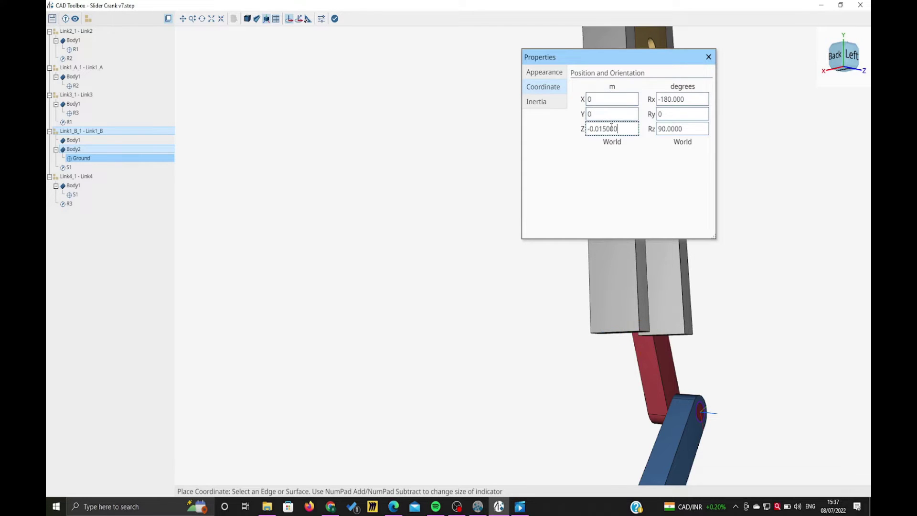
text(0)
Set the Ground coordinate's Rx and Rz rotations to 0 degrees and close its properties.
drag(693, 99, 658, 99)
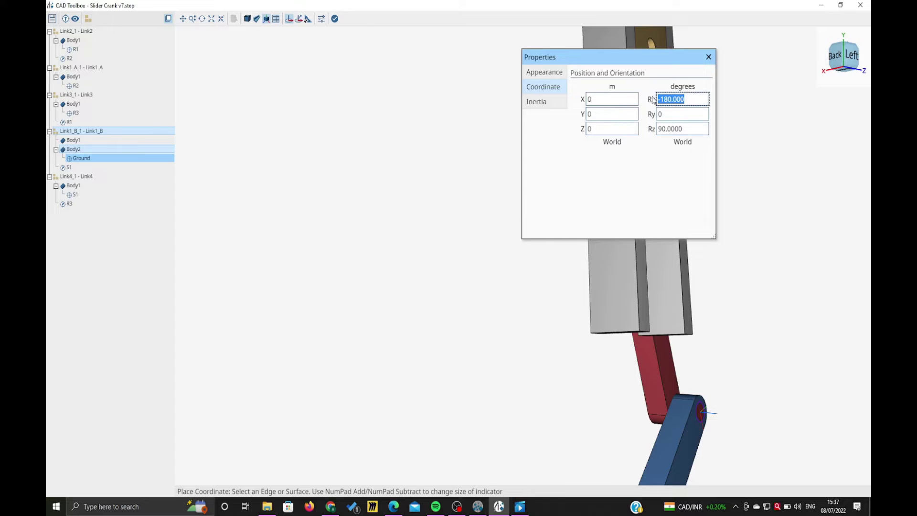
text(0)
drag(693, 129, 658, 128)
text(0)
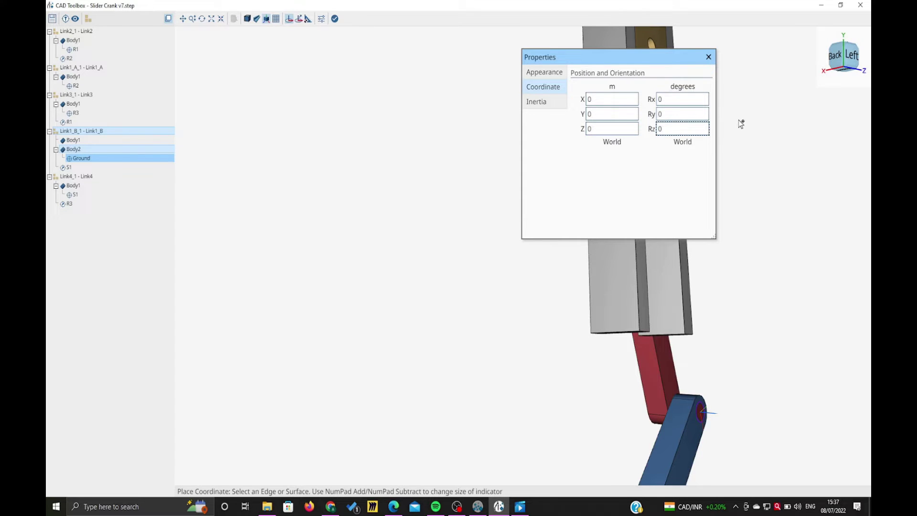
click(708, 58)
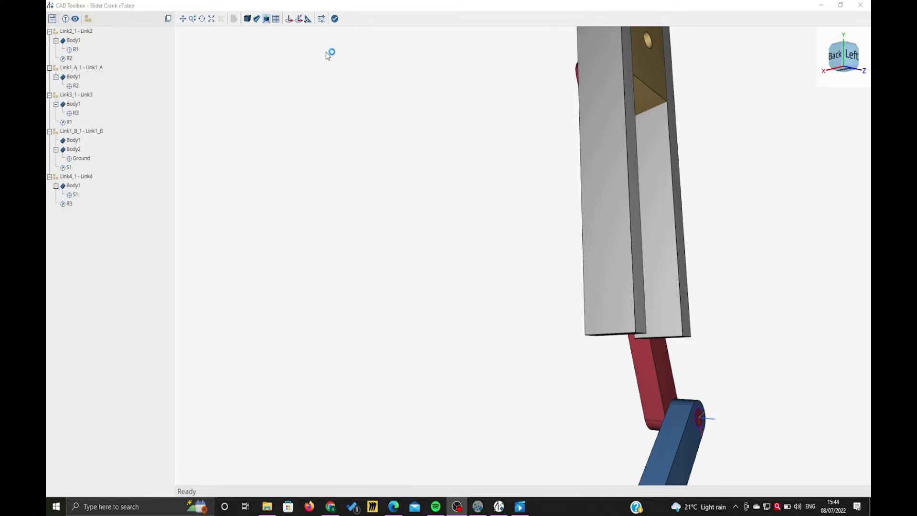
Finish the CAD import of the prepared assembly into MapleSim and expand the SliderCrankv7 hierarchy.
click(335, 19)
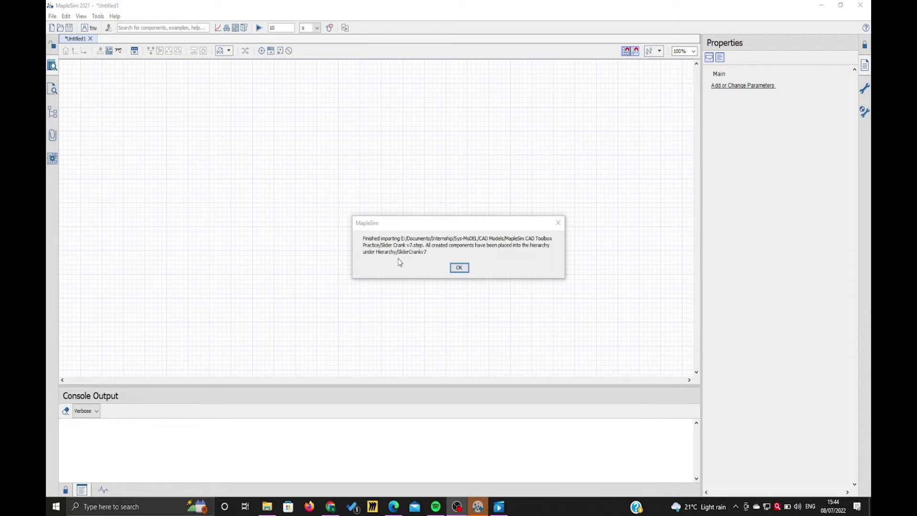
click(458, 267)
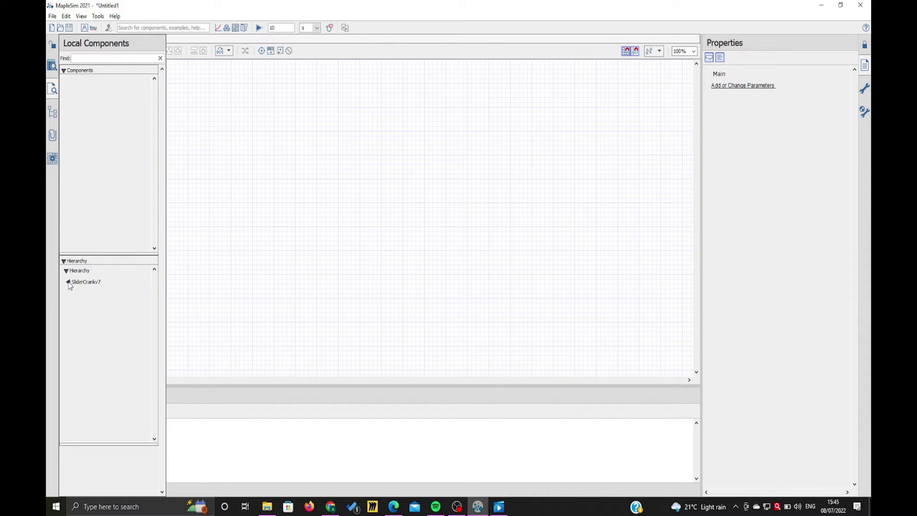
click(68, 283)
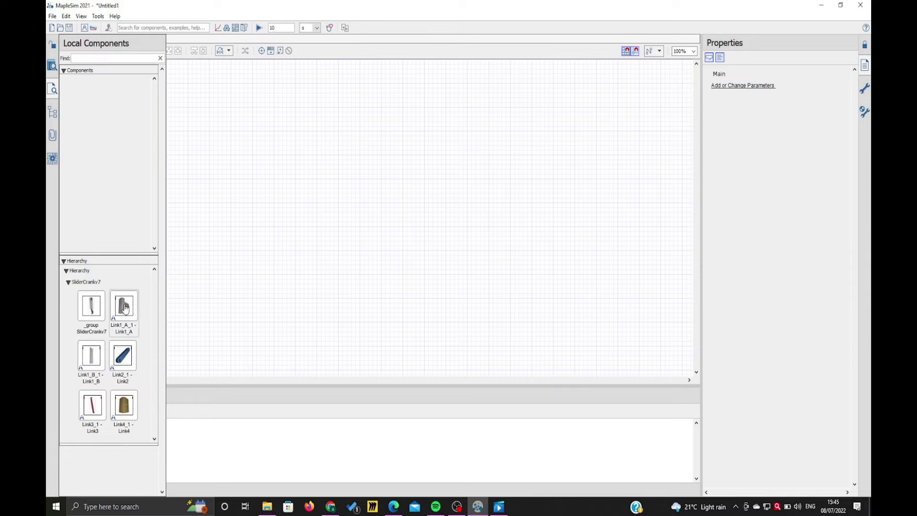
Place the Link1_A, Link2, Link1_B, Link4 and Link3 components from the SliderCrankv7 hierarchy on the model workspace.
drag(124, 308, 428, 136)
click(51, 90)
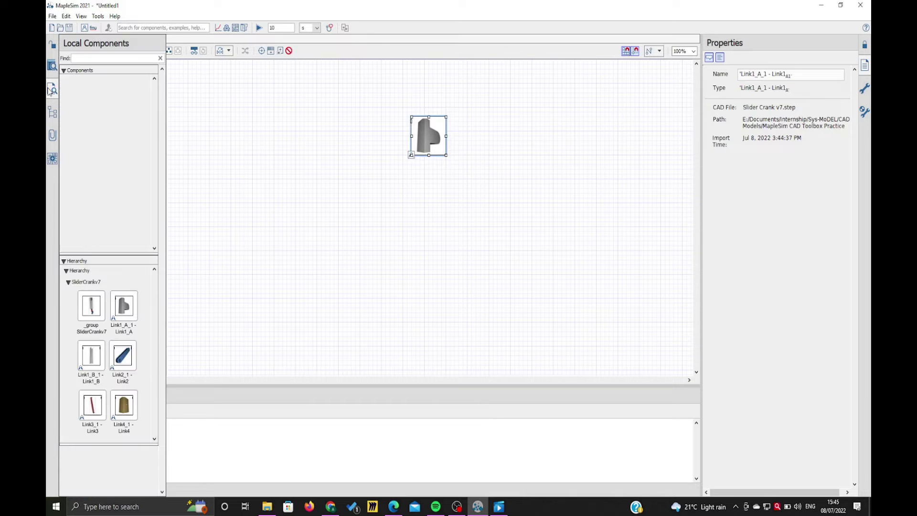
drag(123, 356, 334, 187)
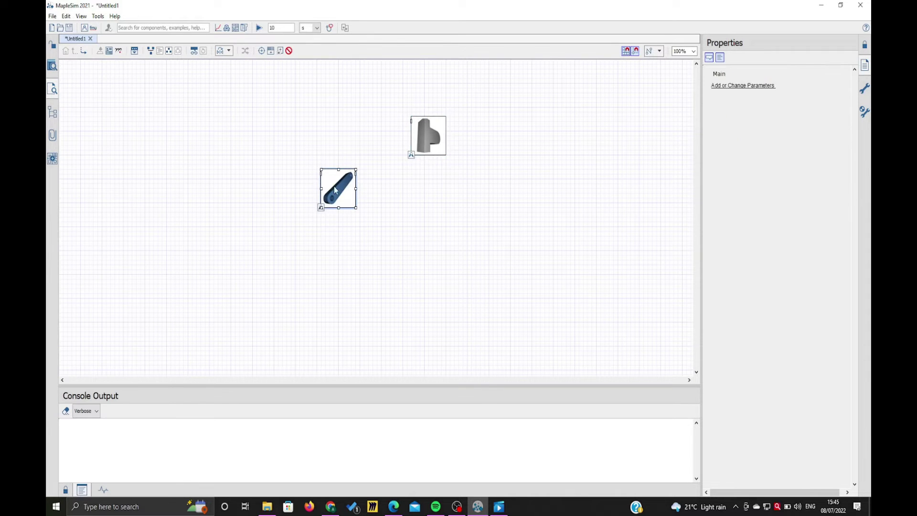
click(52, 89)
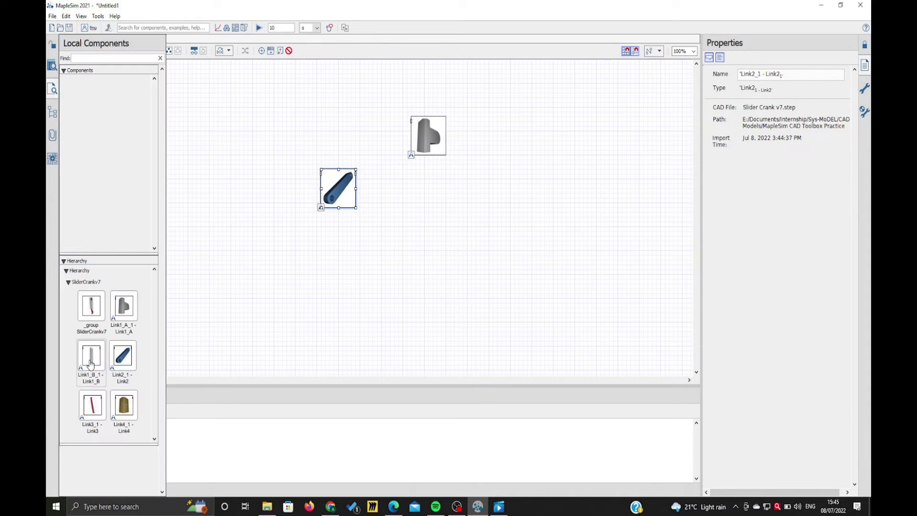
drag(90, 363, 459, 237)
click(52, 90)
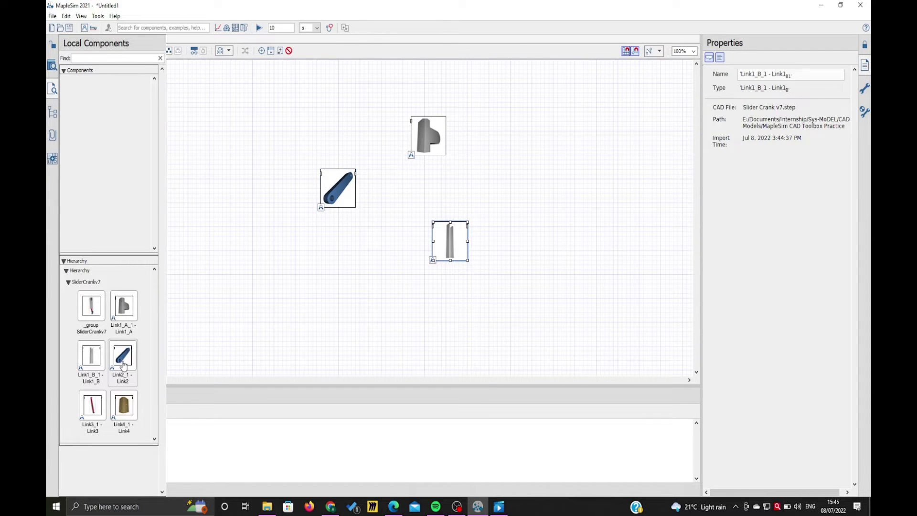
drag(124, 406, 395, 265)
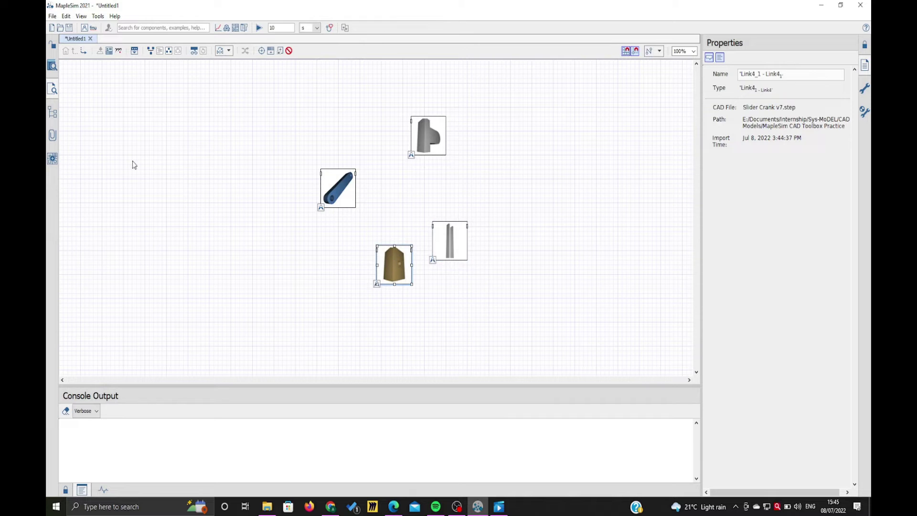
click(52, 88)
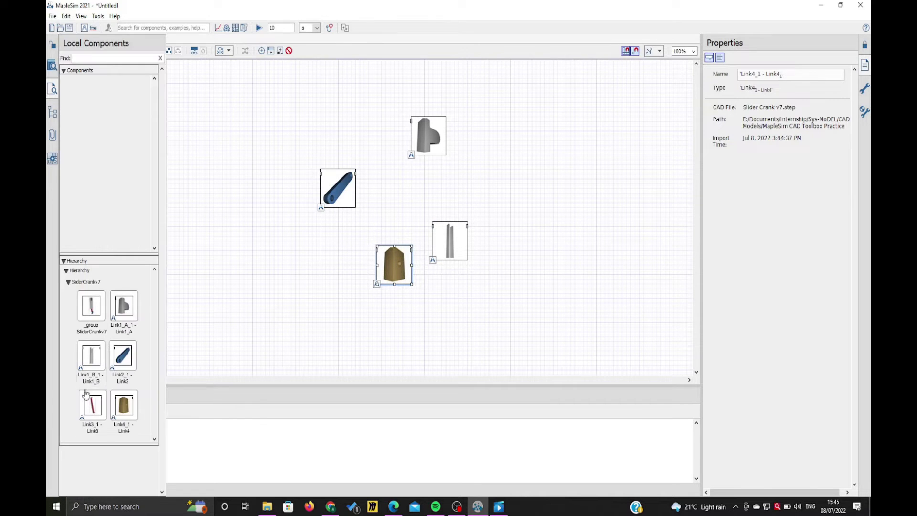
drag(92, 411, 302, 252)
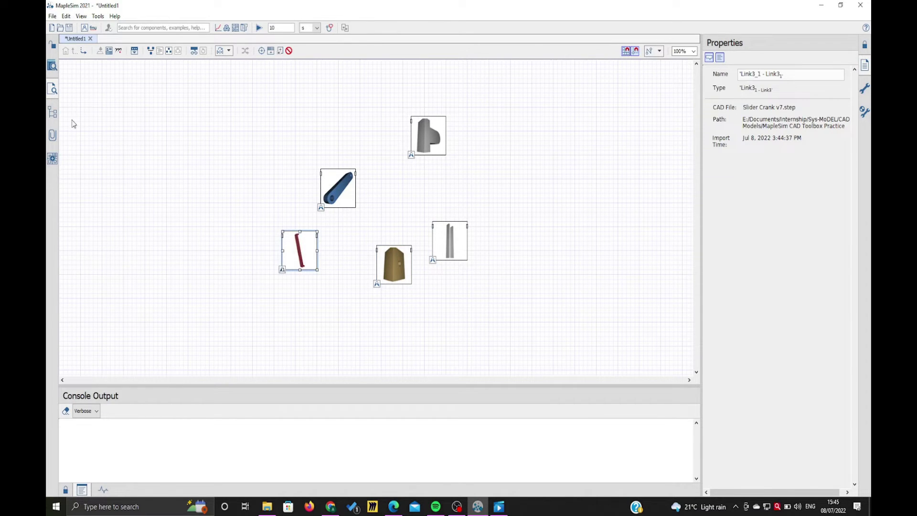
click(53, 88)
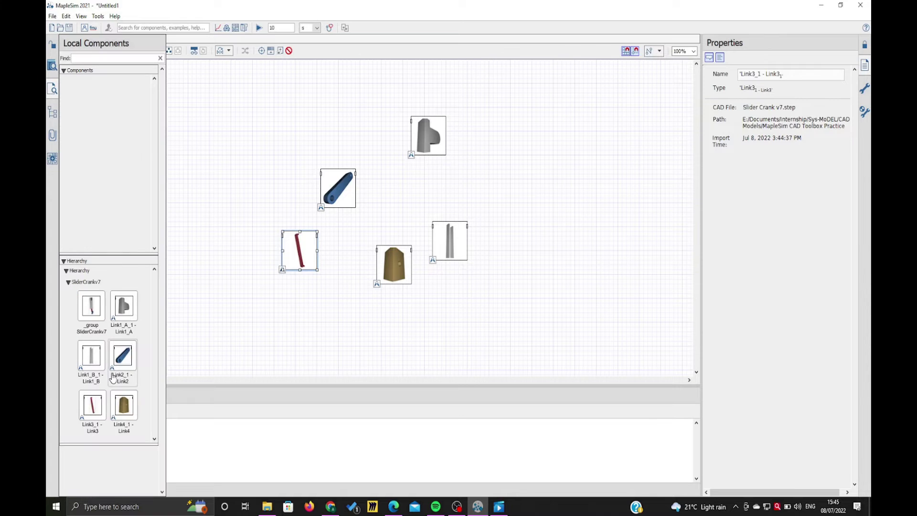
click(304, 316)
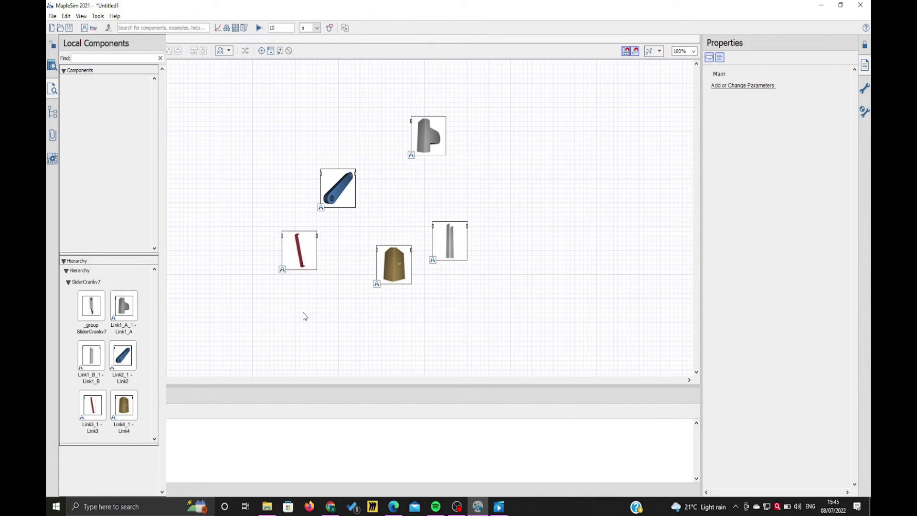
Show the port labels on the Link2, Link1_A and Link1_B components.
click(333, 186)
right_click(334, 186)
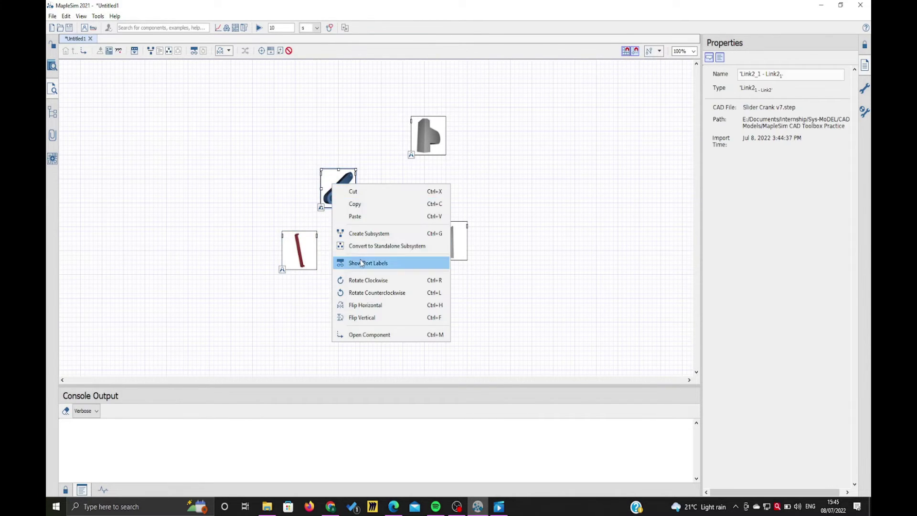
click(362, 263)
click(432, 137)
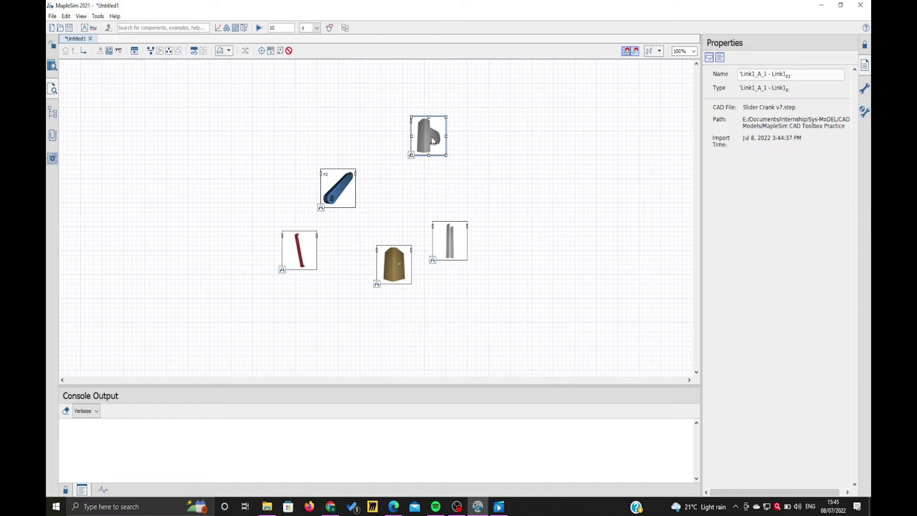
right_click(432, 138)
click(460, 213)
click(455, 234)
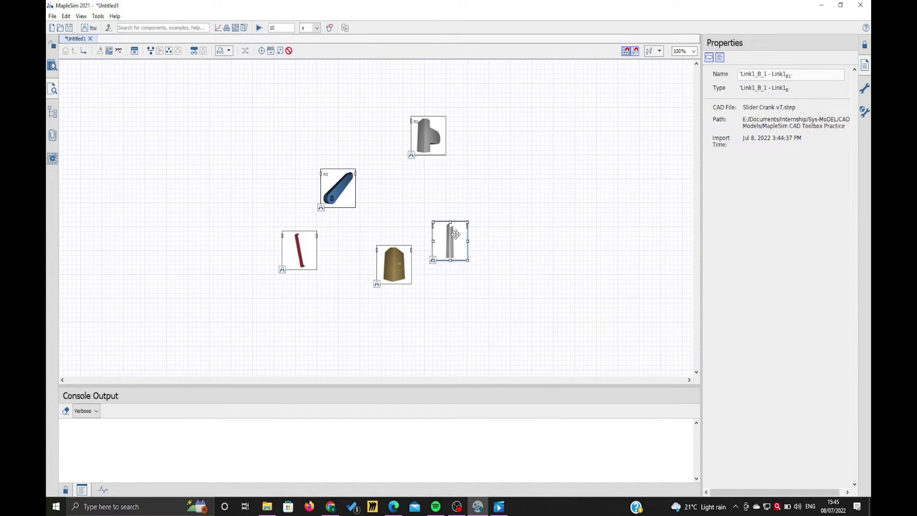
right_click(455, 234)
click(465, 309)
Show the port labels on the Link4 and Link3 components.
click(399, 263)
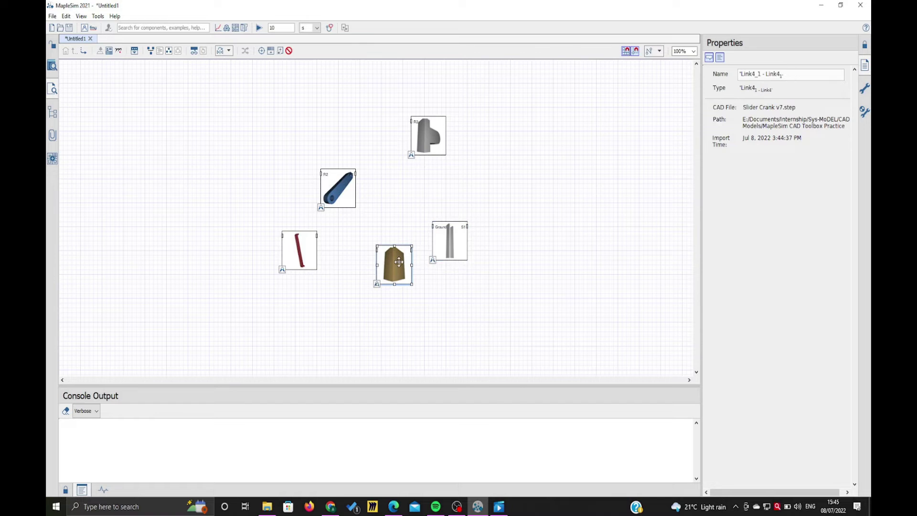
right_click(399, 262)
click(429, 340)
click(297, 247)
right_click(296, 246)
click(325, 323)
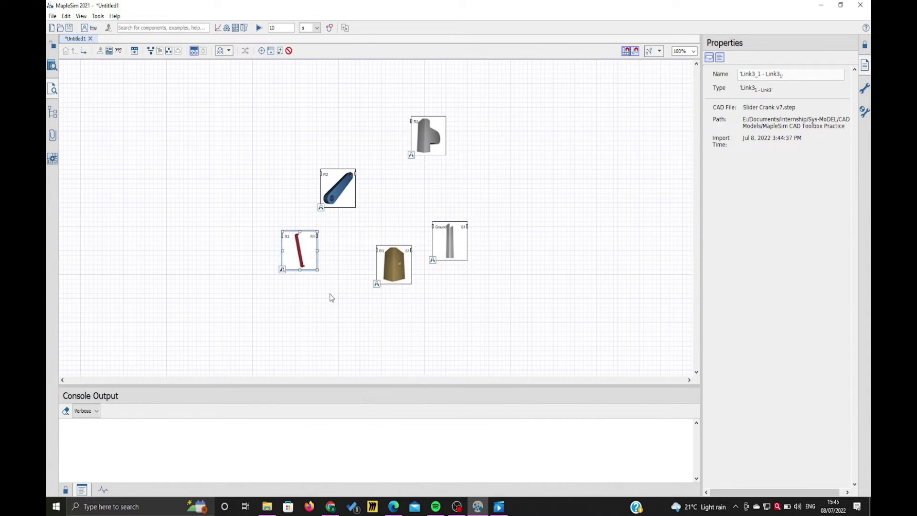
click(335, 277)
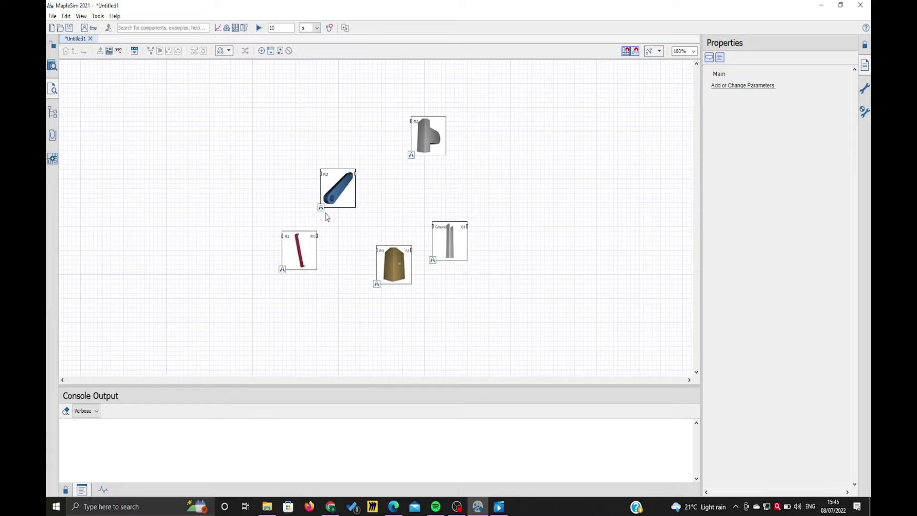
Move Link3 and Link2 apart and add a Revolute joint from the Multibody library above them.
drag(307, 251, 239, 169)
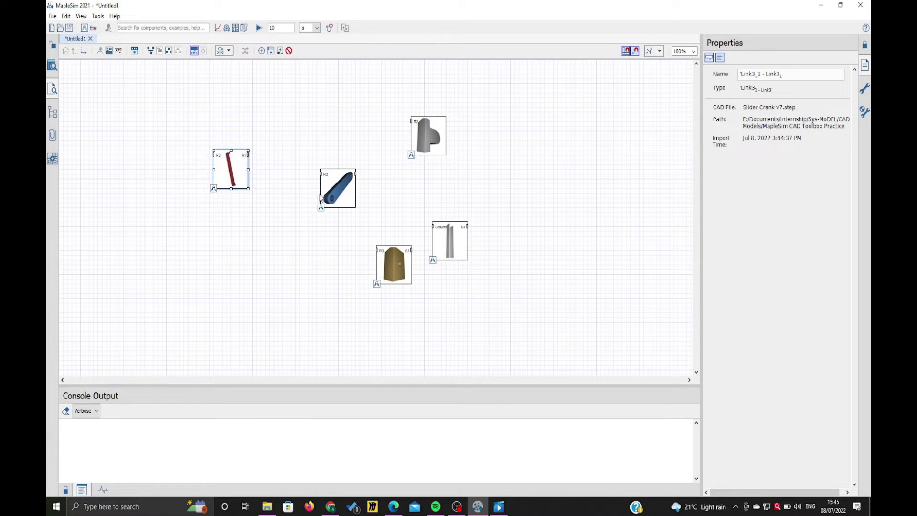
drag(337, 179, 320, 222)
click(55, 67)
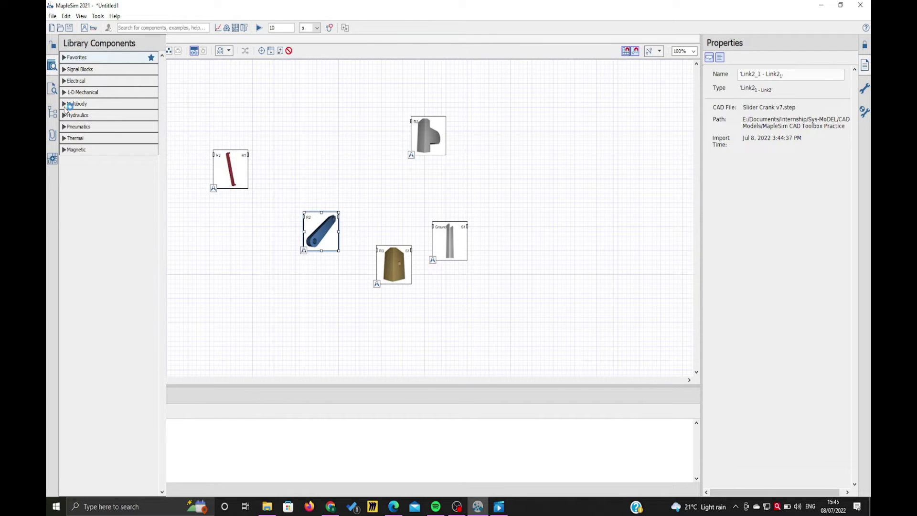
click(64, 105)
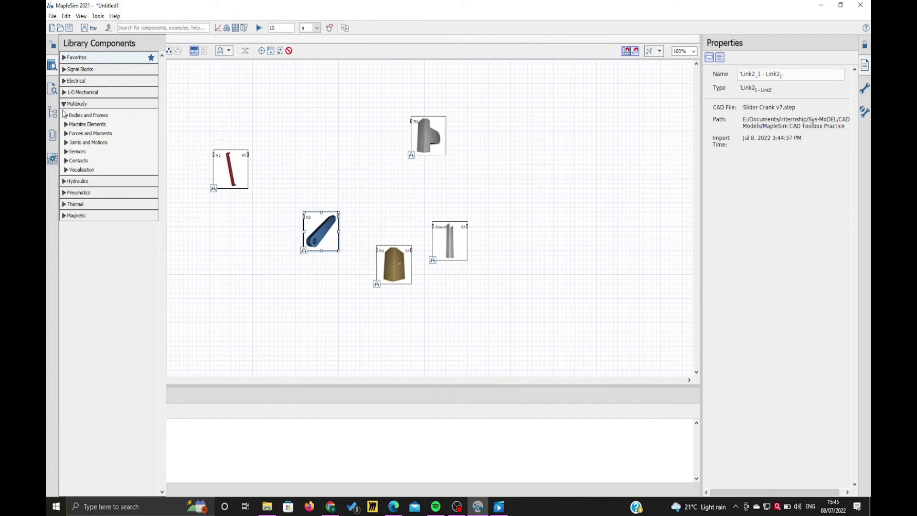
click(67, 143)
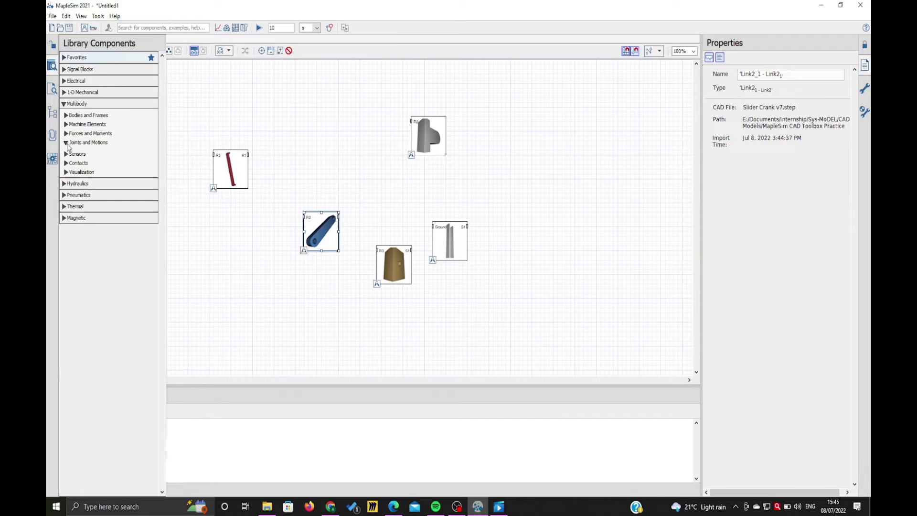
drag(91, 163, 317, 107)
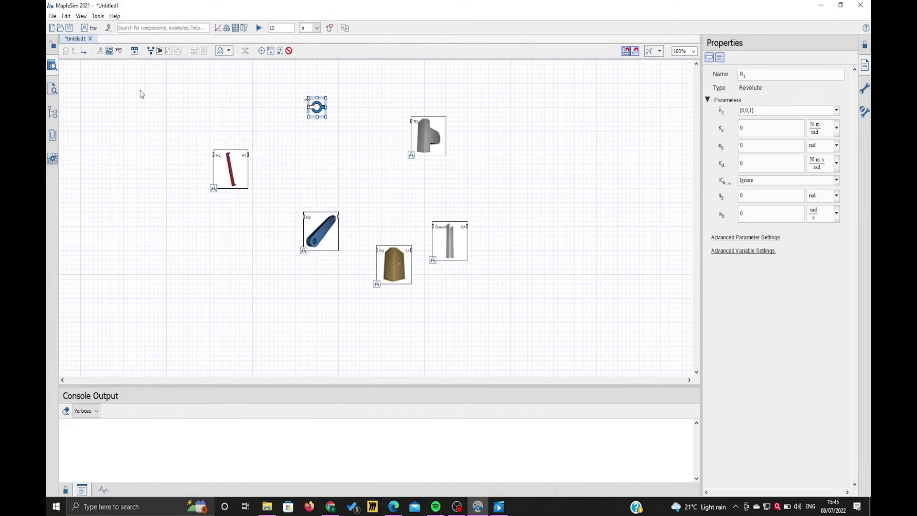
Add a Prismatic joint near Link1_A and a Fixed Frame beyond Link1_B from the Multibody library.
click(54, 69)
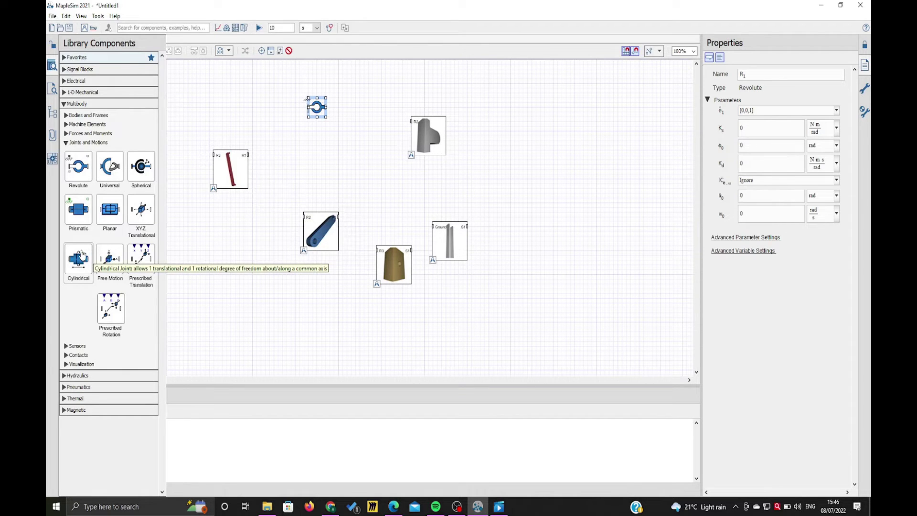
drag(79, 208, 364, 155)
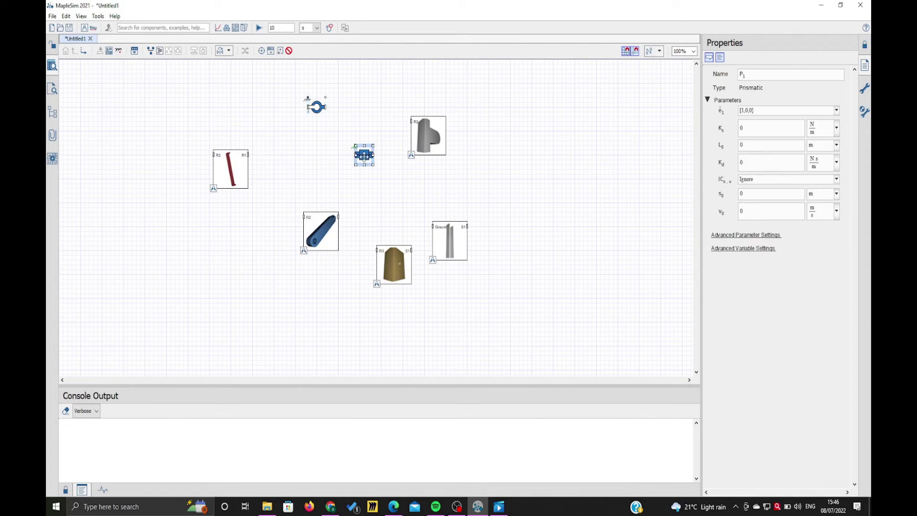
click(54, 75)
click(72, 117)
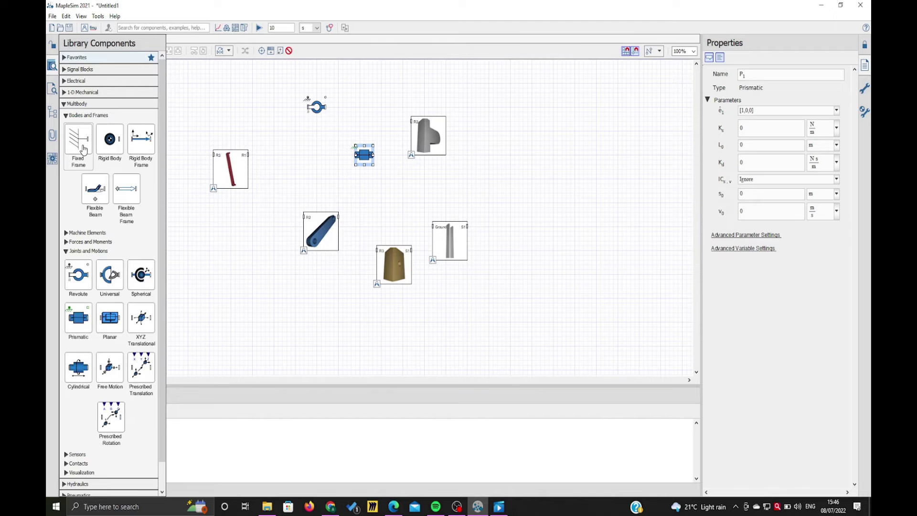
drag(83, 150, 518, 202)
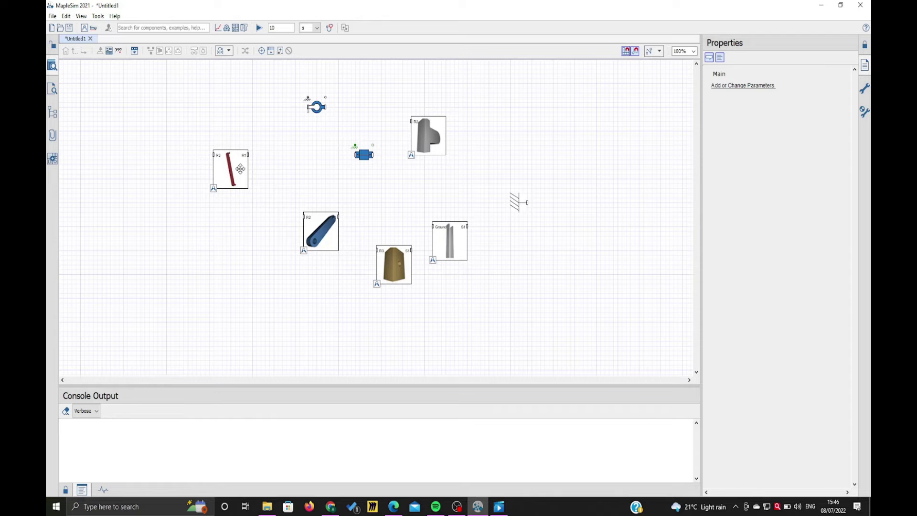
Rearrange Link3, Link2 and Link1_A so Link2 sits beside Link1_A, and flip Link2 horizontally.
drag(240, 169, 262, 173)
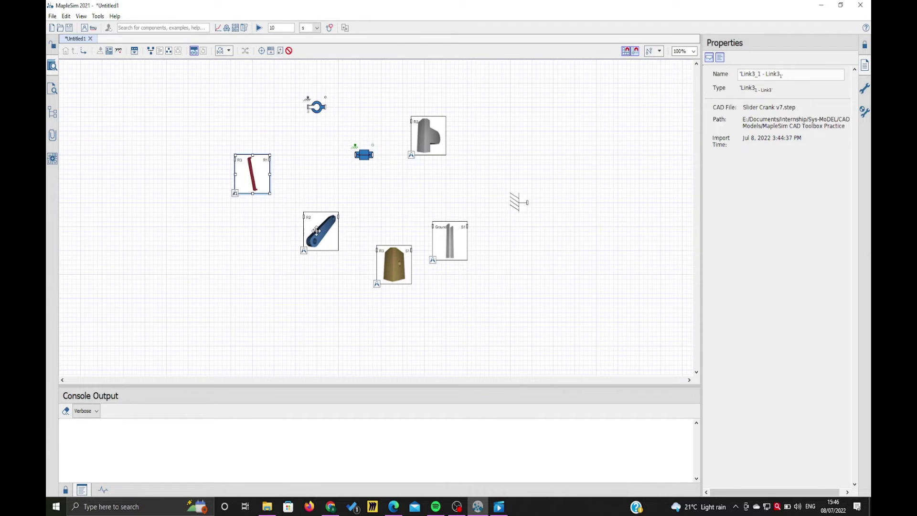
drag(316, 230, 338, 140)
drag(430, 147, 307, 282)
drag(345, 153, 224, 268)
right_click(225, 267)
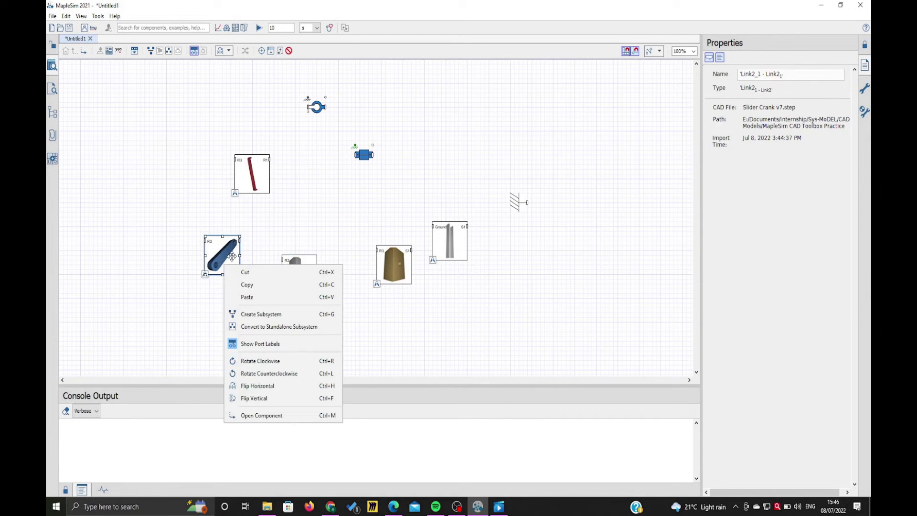
click(258, 385)
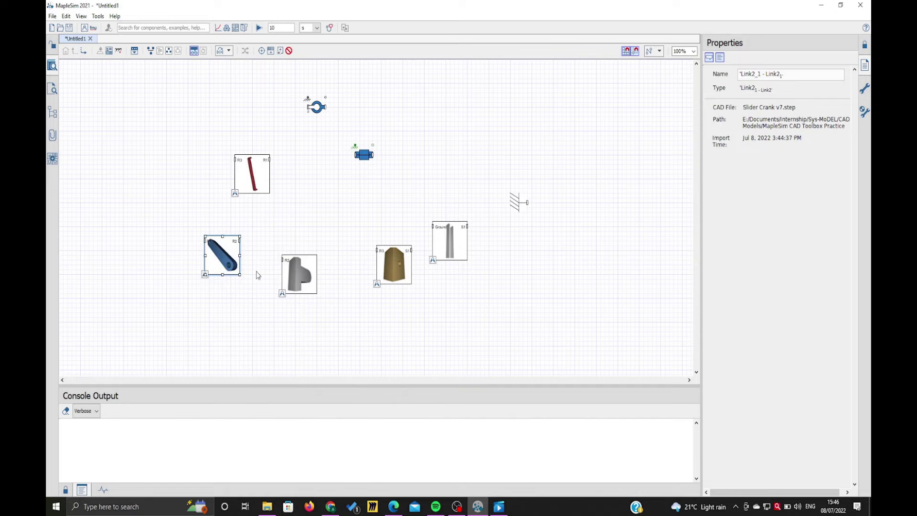
Space out Link2 and Link1_A and connect the Revolute joint between their R2 ports.
drag(301, 276, 322, 290)
drag(214, 257, 227, 256)
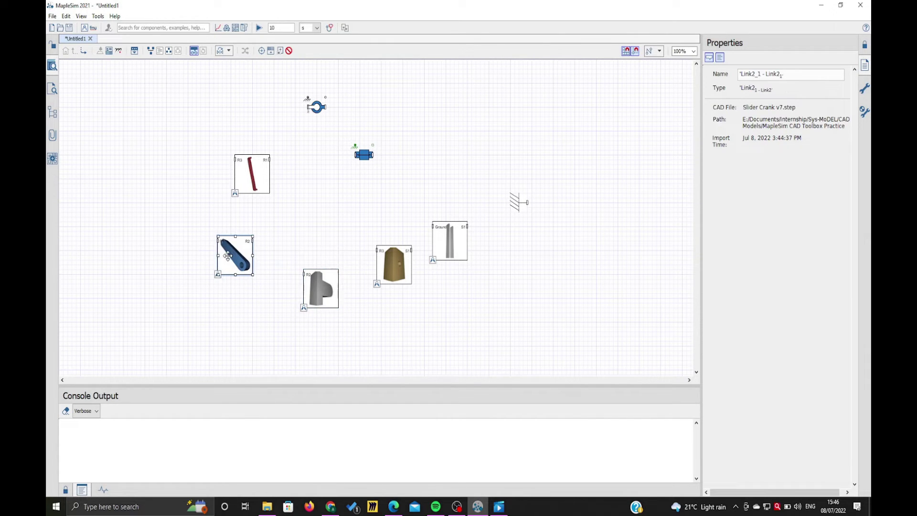
drag(307, 99, 255, 241)
click(306, 263)
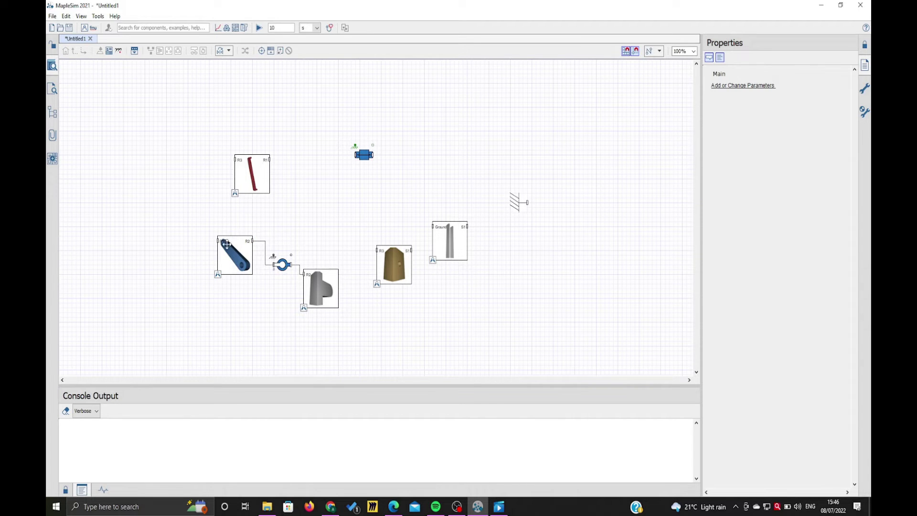
Move Link3 away from Link2 and paste a copy of the connected Revolute joint onto the workspace.
drag(248, 181, 171, 200)
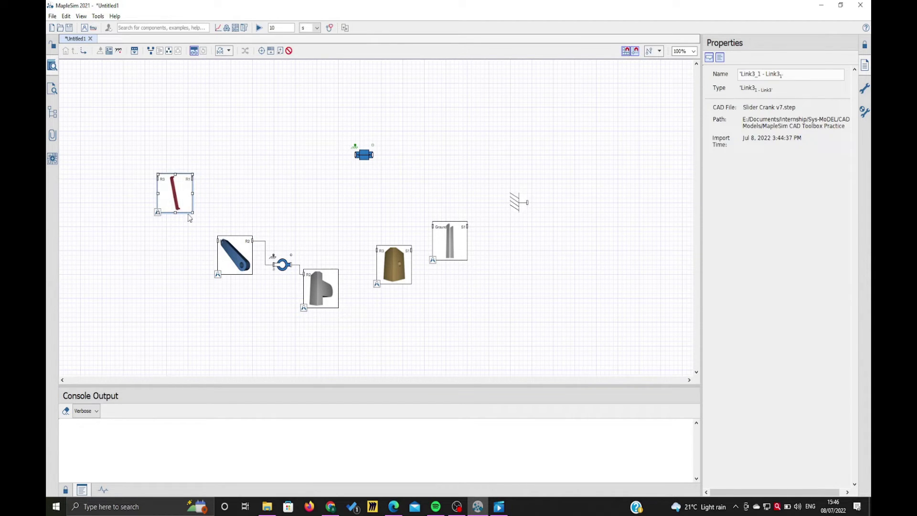
click(232, 241)
click(185, 201)
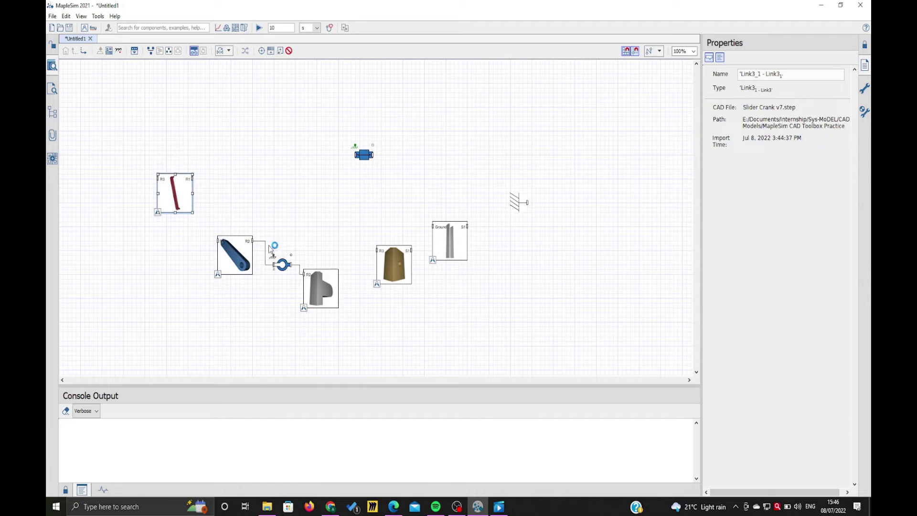
right_click(280, 268)
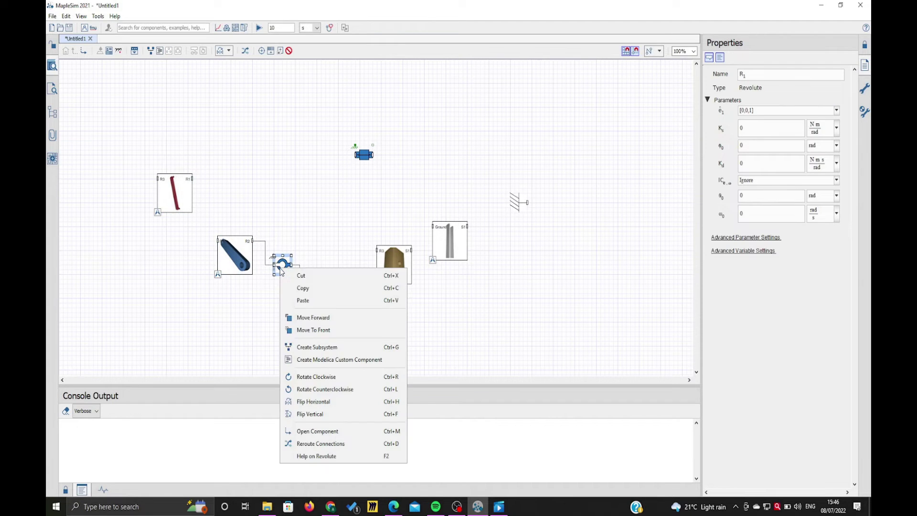
click(310, 301)
right_click(258, 194)
click(280, 226)
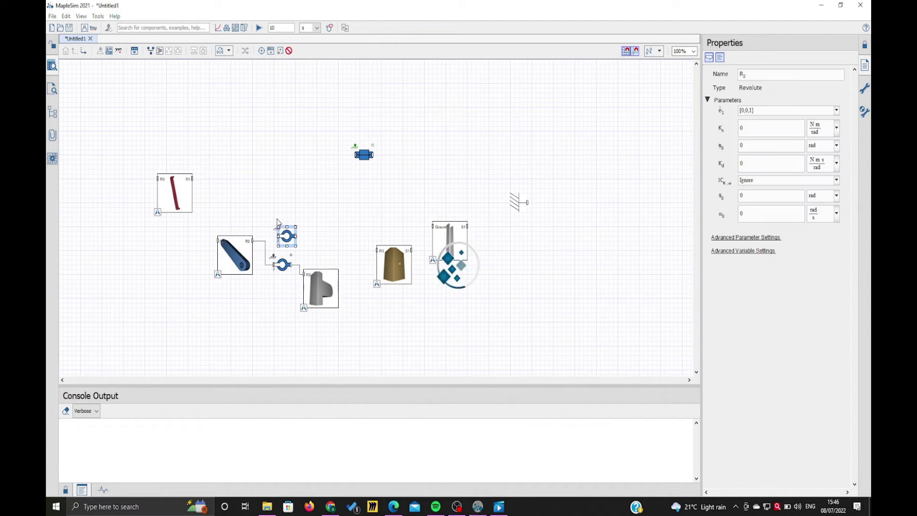
Place the copied Revolute joint between Link3 and Link2 and connect it to their R1 ports.
drag(292, 248, 216, 206)
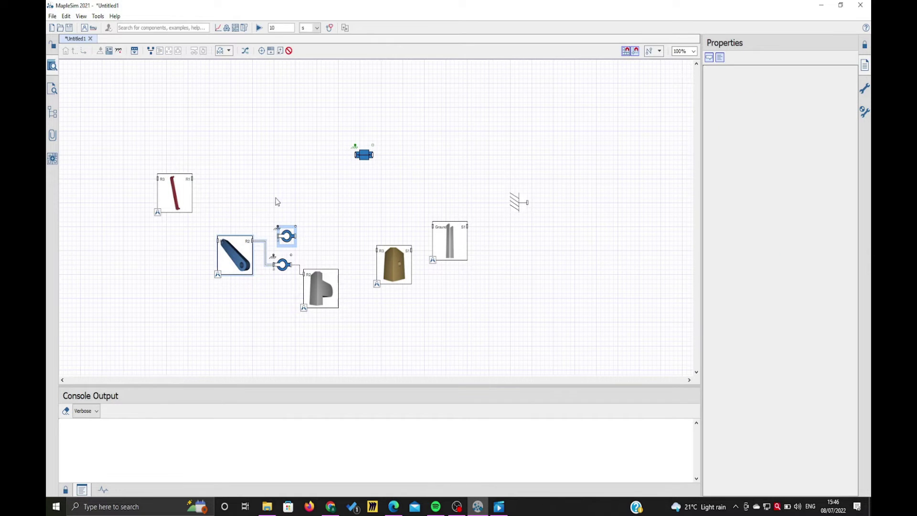
click(278, 200)
drag(282, 230, 160, 182)
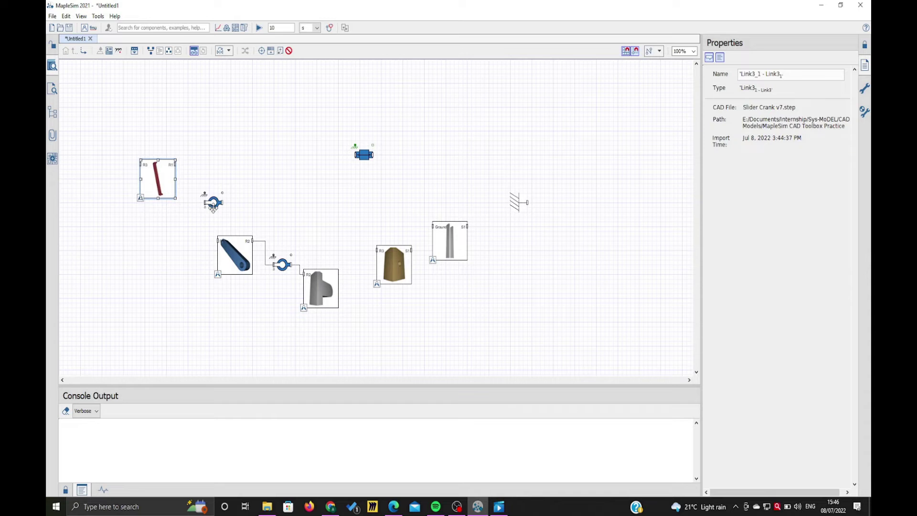
mouse_move(213, 204)
mouse_down()
mouse_move(197, 218)
mouse_move(212, 216)
mouse_move(188, 198)
mouse_move(186, 166)
mouse_move(175, 163)
mouse_up()
click(230, 220)
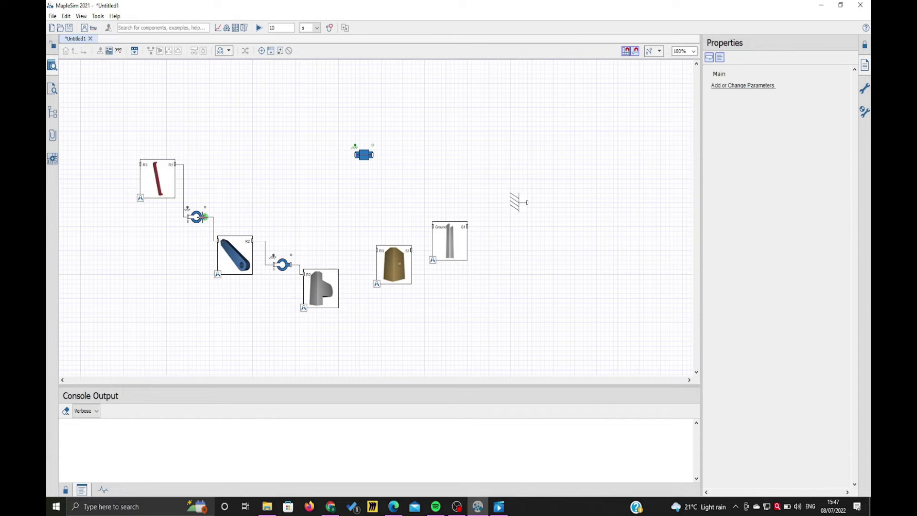
Copy the Revolute joint between Link3 and Link2 and paste it in the empty area near the Prismatic joint.
right_click(195, 218)
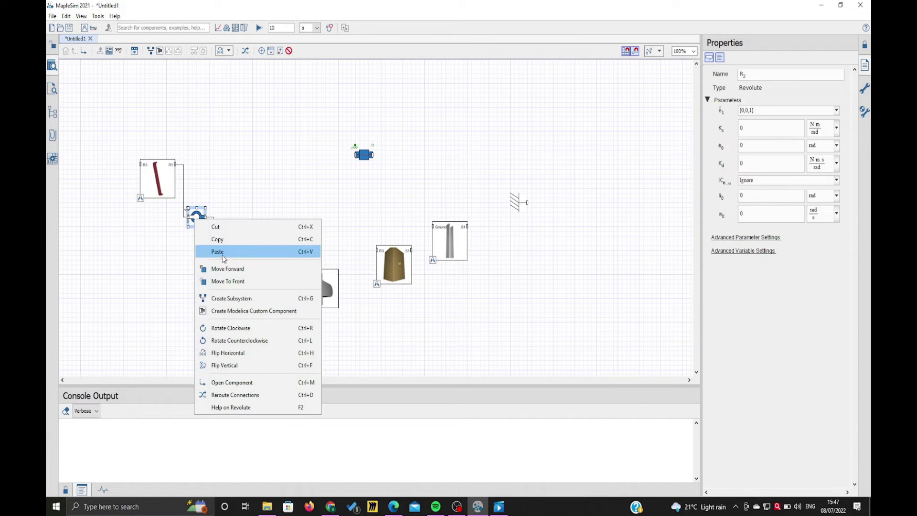
click(219, 238)
right_click(283, 138)
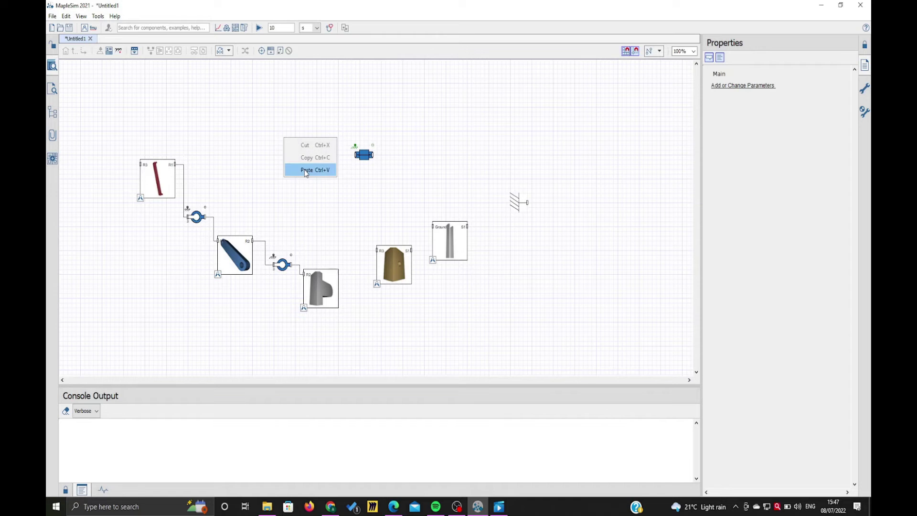
click(306, 170)
Move Link4 above the other links and line up Link3, its Revolute joint and Link1_A in a row with Link2.
drag(380, 255, 212, 101)
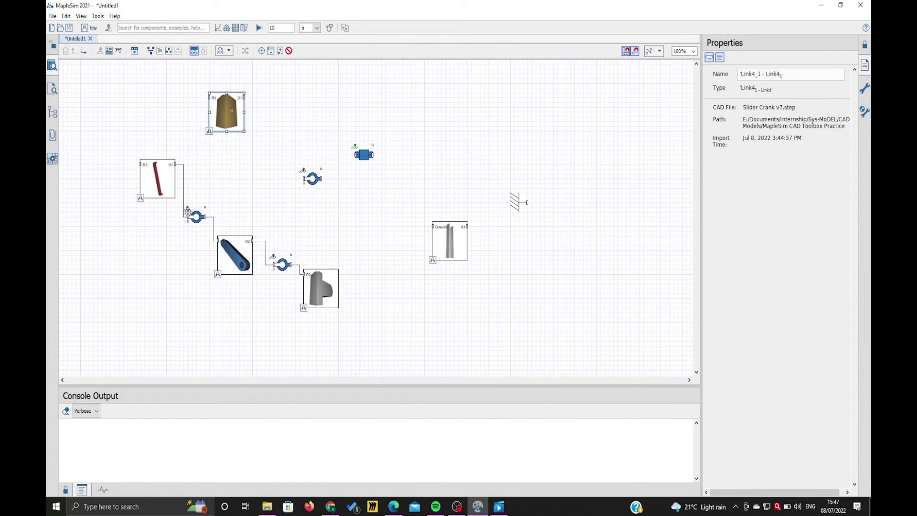
drag(171, 194, 199, 258)
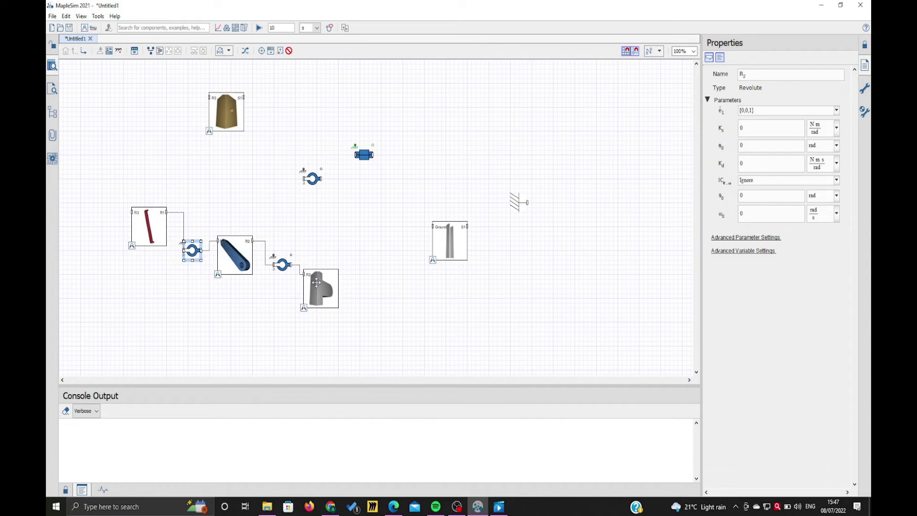
drag(321, 285, 326, 252)
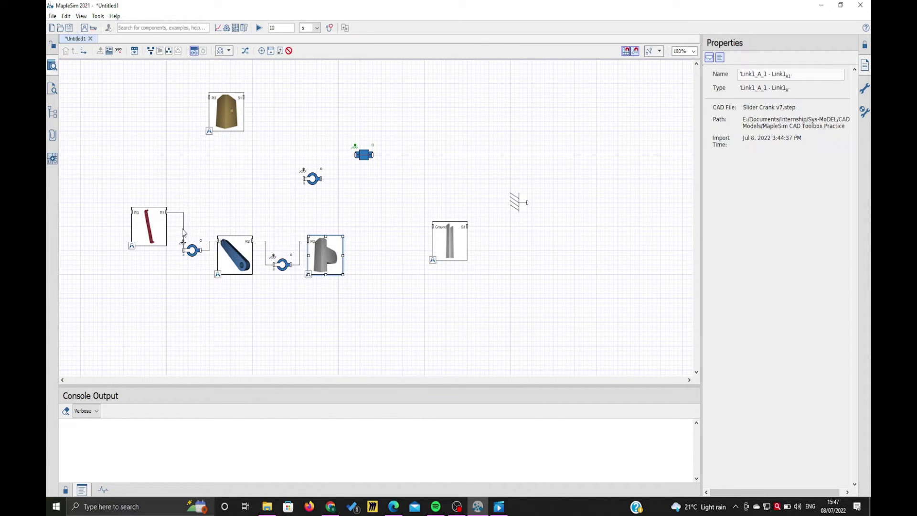
mouse_move(164, 226)
mouse_down()
mouse_move(156, 228)
mouse_move(171, 229)
mouse_up()
click(209, 224)
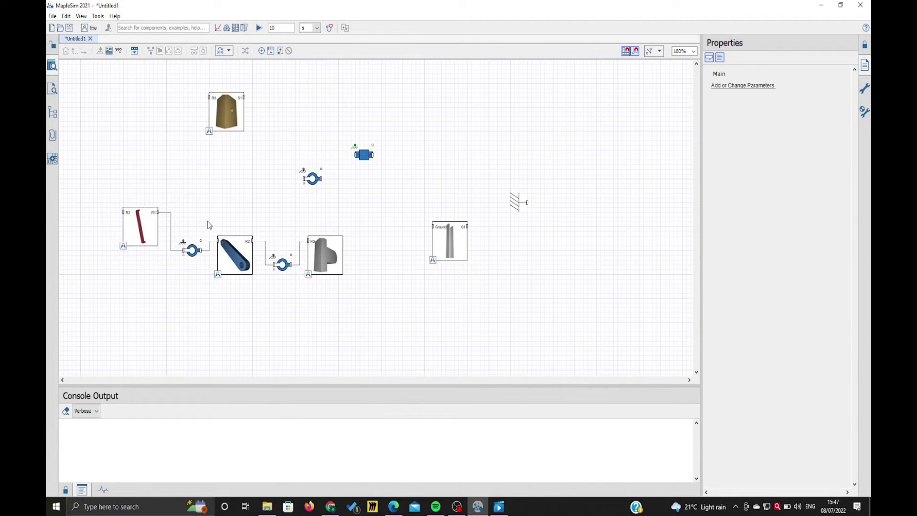
Place Link4 and the unconnected Revolute joint above Link3 and connect the joint between the R3 ports of Link3 and Link4.
drag(225, 125, 207, 172)
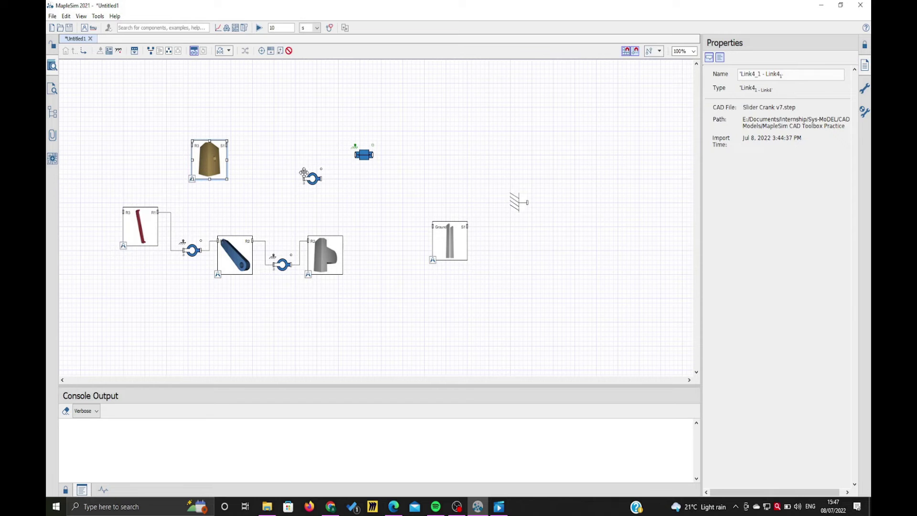
drag(311, 180, 152, 165)
click(162, 195)
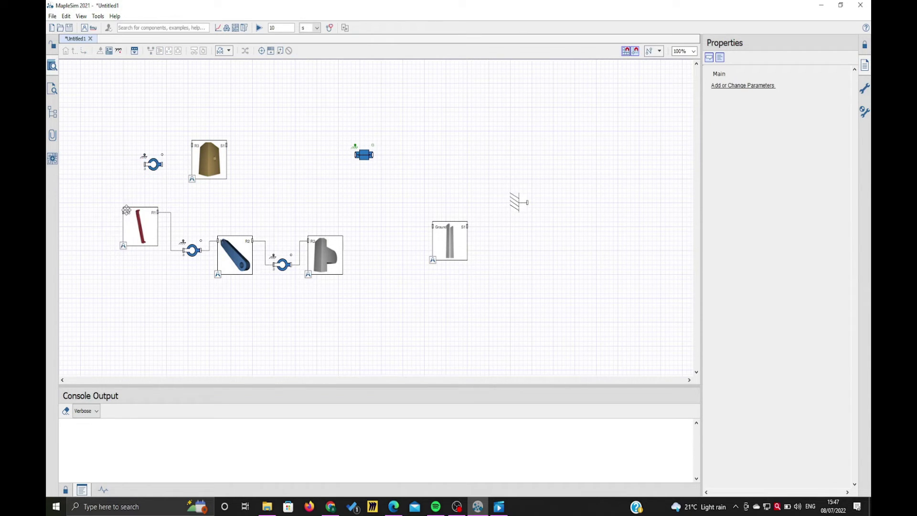
drag(123, 212, 144, 163)
drag(163, 165, 191, 144)
Move the Prismatic joint and Link1_B beside Link4, and flip Link1_B horizontally so its S1 port faces the joint.
drag(363, 154, 286, 174)
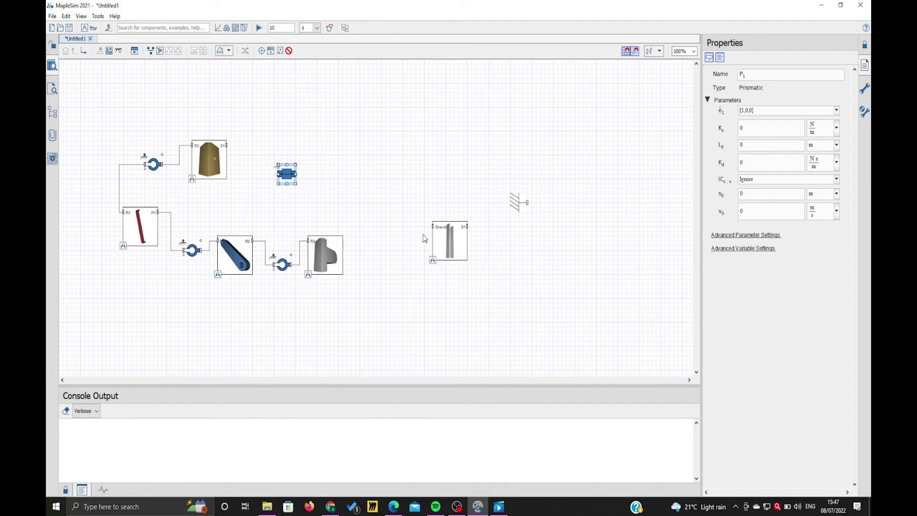
drag(440, 236, 359, 178)
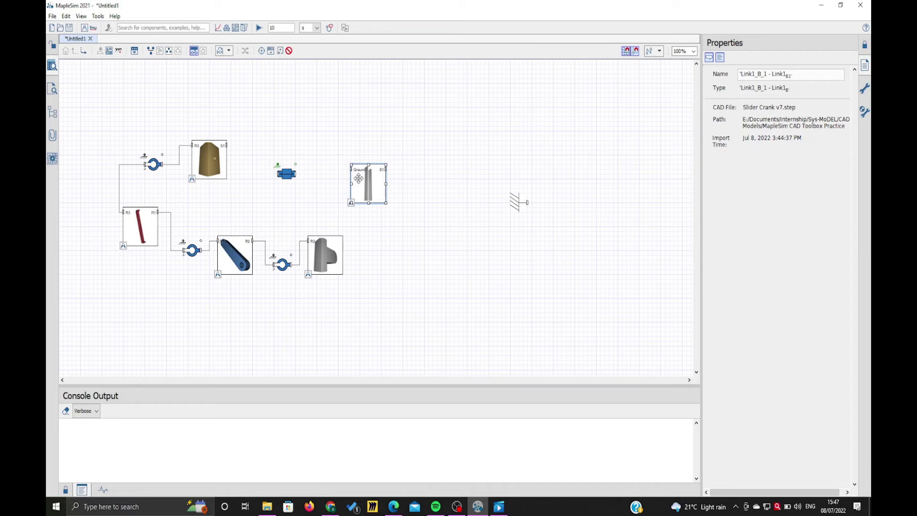
right_click(358, 178)
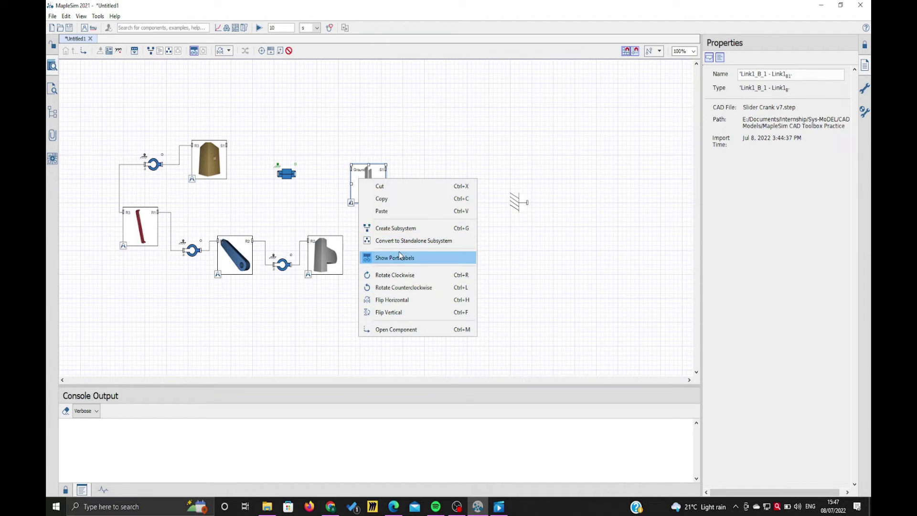
click(408, 299)
drag(369, 191, 361, 190)
click(291, 191)
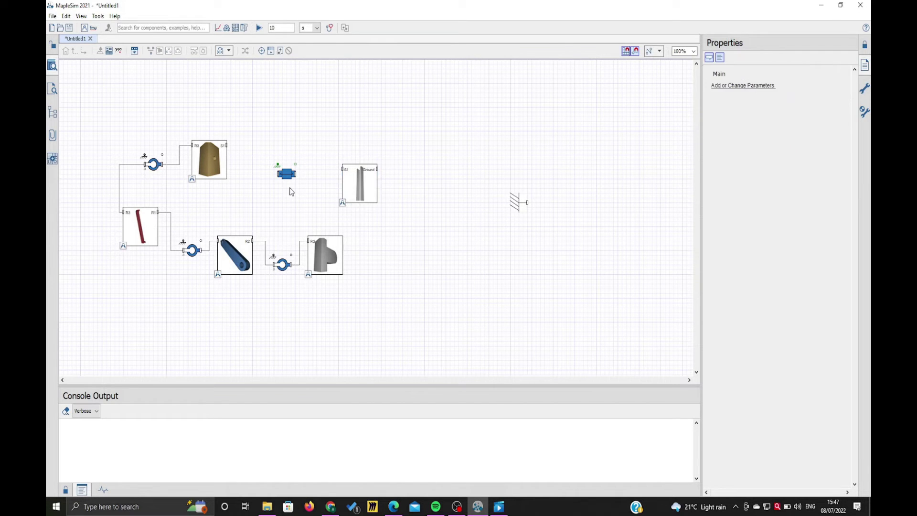
drag(288, 174, 271, 160)
click(232, 182)
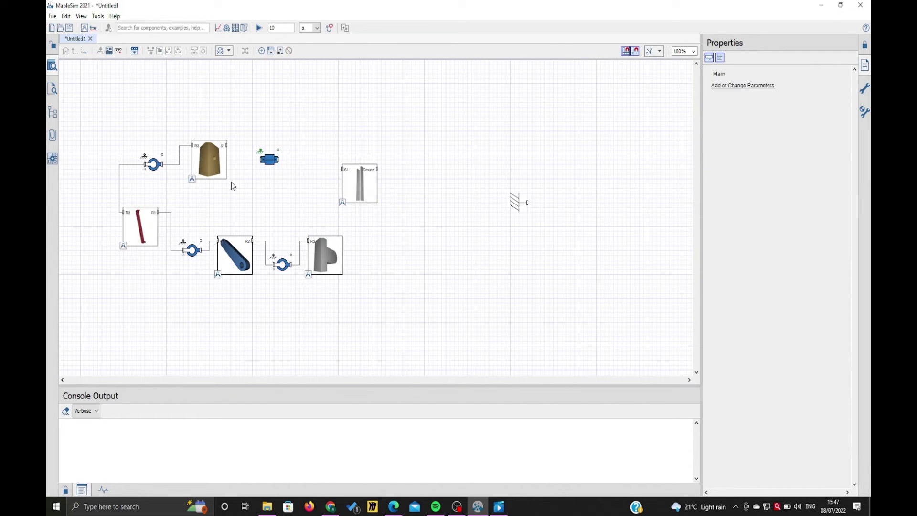
Connect the Prismatic joint between the S1 ports of Link4 and Link1_B.
click(226, 144)
click(260, 159)
click(279, 160)
click(344, 169)
Move the Fixed Frame near Link1_B, rotate it so its port points up, and connect it to the Ground port of Link1_B.
drag(510, 203, 421, 216)
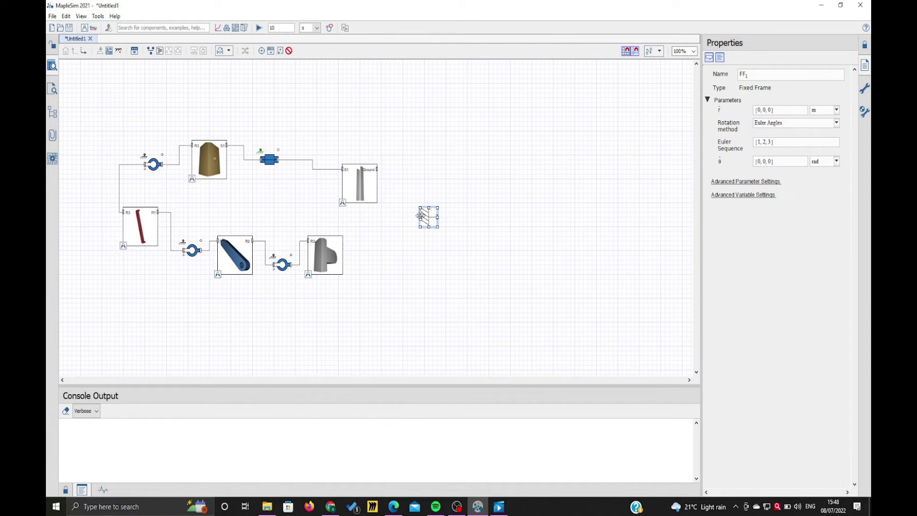
right_click(421, 216)
click(447, 307)
click(420, 257)
click(428, 207)
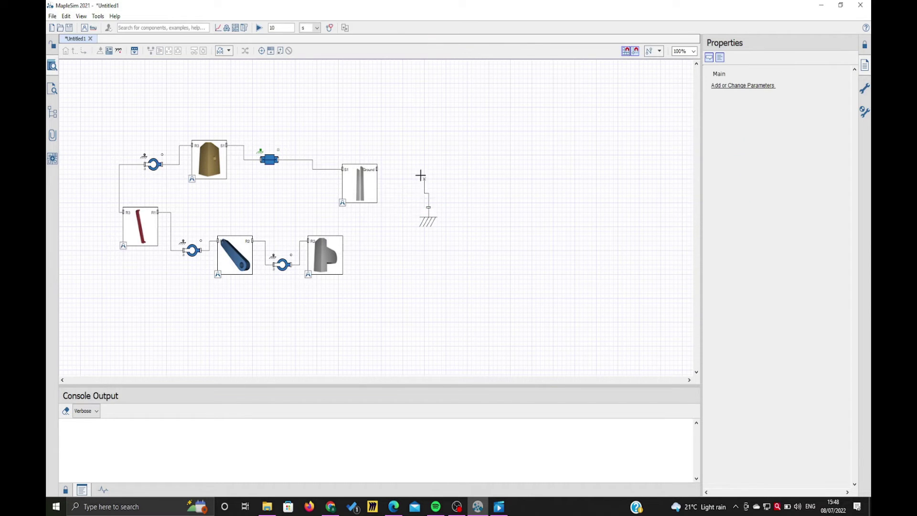
click(377, 169)
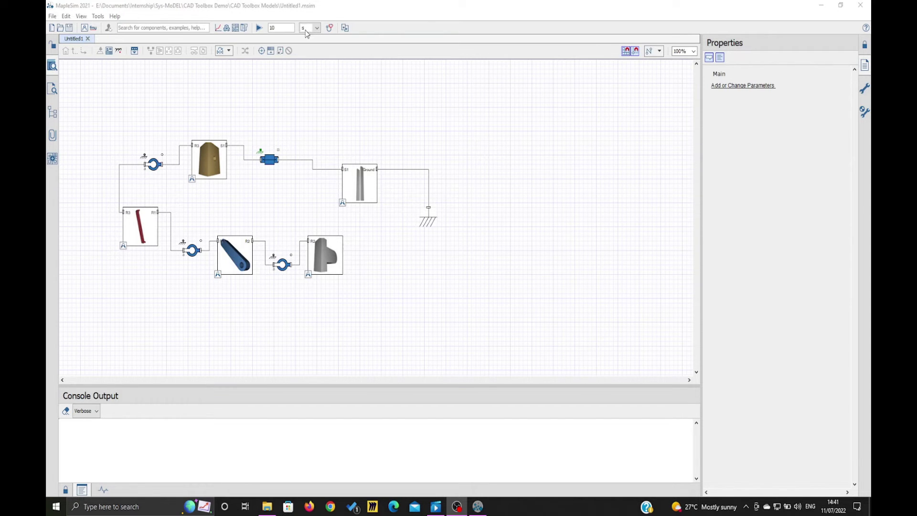
Run the 10 s simulation, play the slider-crank animation in the maximized 3-D playback, and close the results.
click(258, 28)
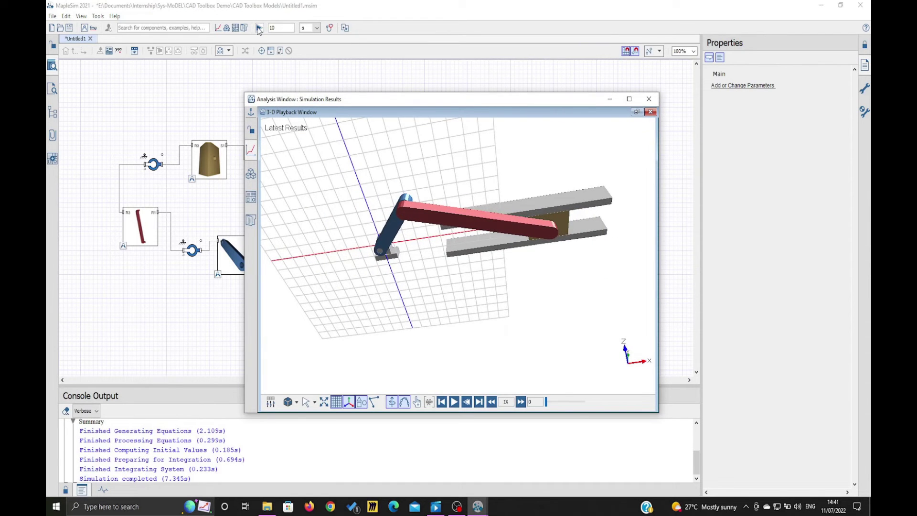
click(630, 99)
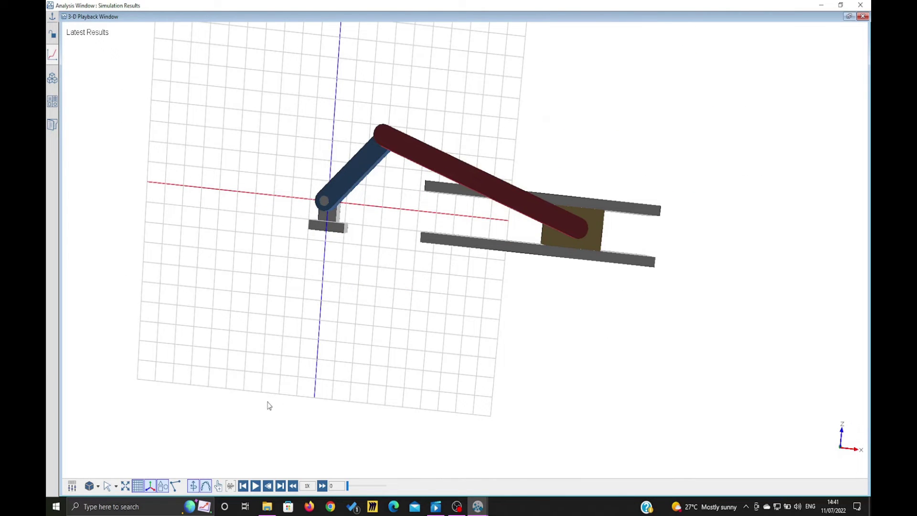
click(256, 486)
click(256, 486)
drag(344, 371, 340, 372)
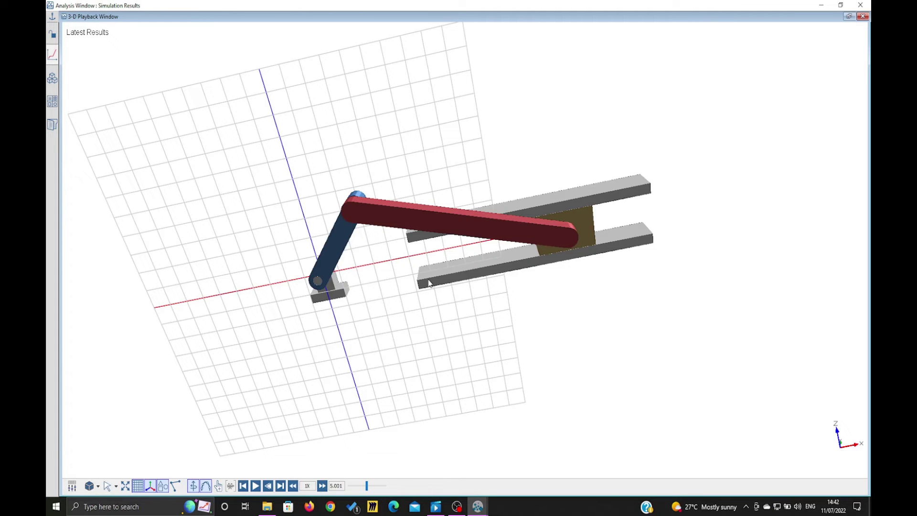
click(866, 5)
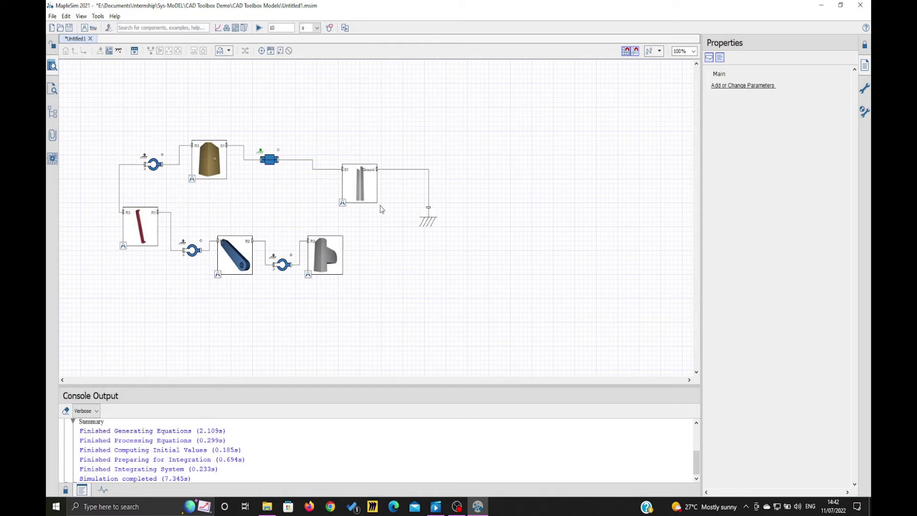
Open the attached CAD model Slider Crank v7.step in the CAD Toolbox, highlight Link1_B and Link1_A, and maximize the view.
click(53, 135)
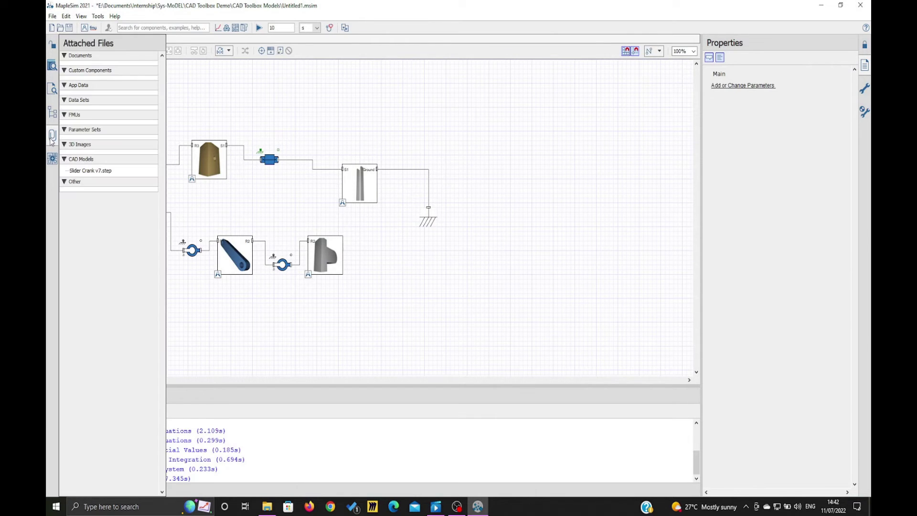
click(107, 171)
double_click(106, 171)
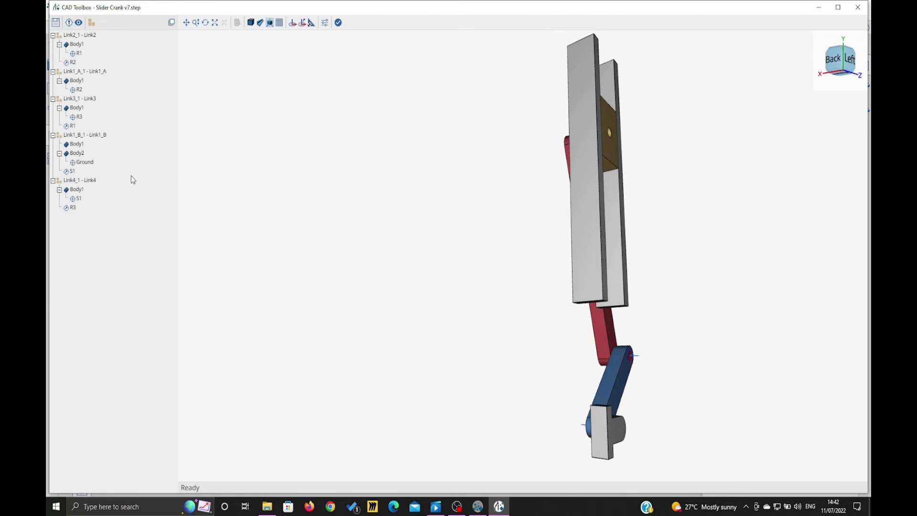
click(84, 135)
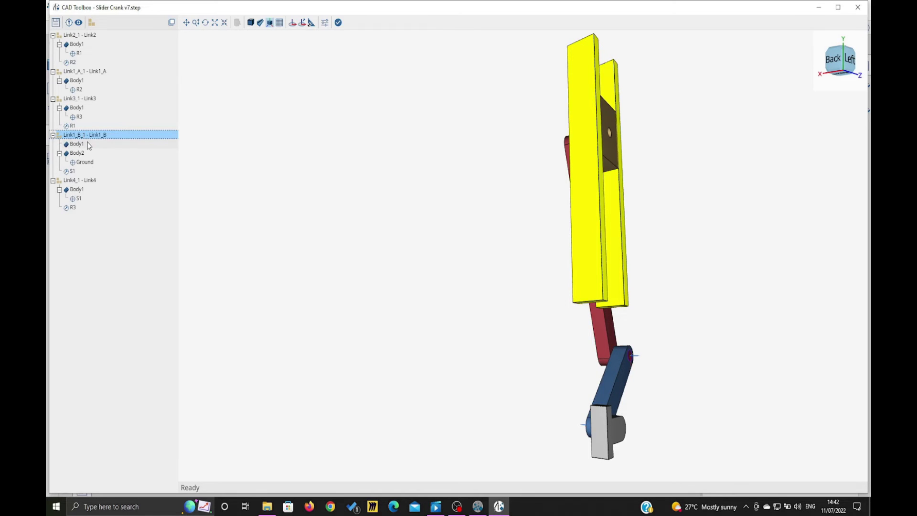
click(86, 70)
drag(355, 191, 240, 192)
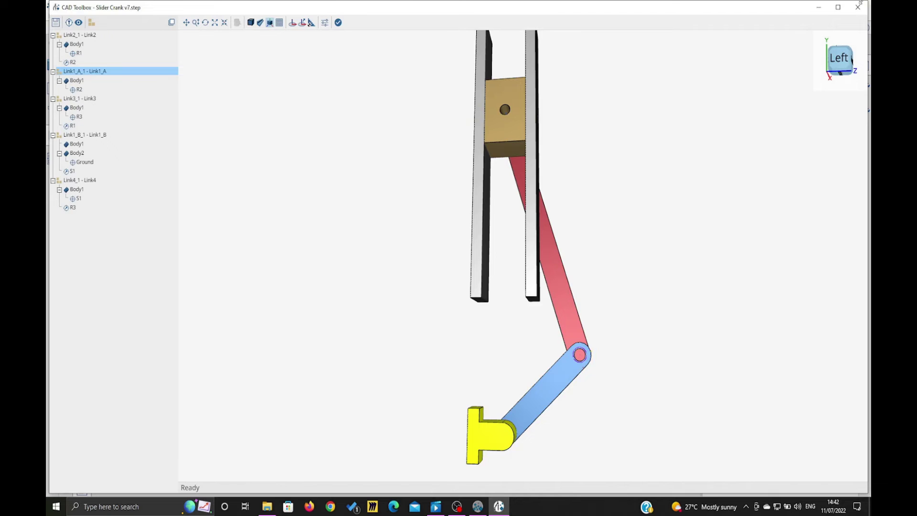
click(838, 7)
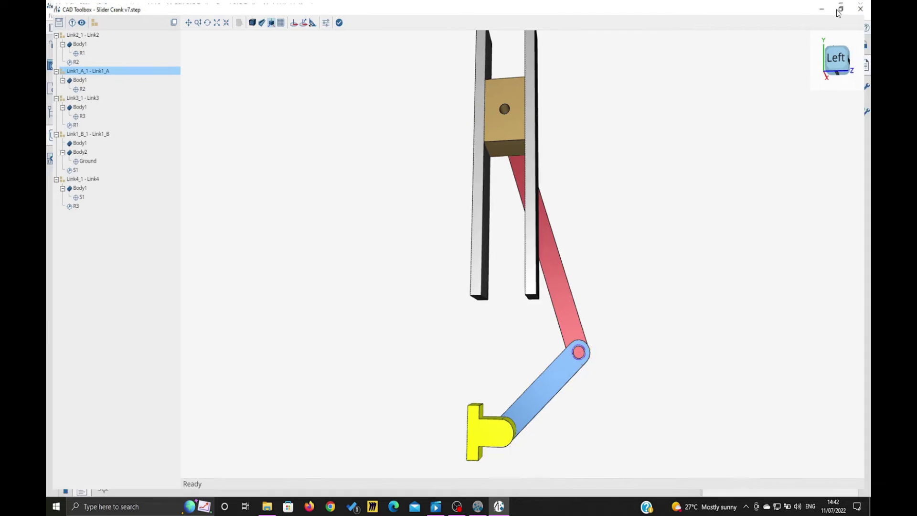
Nest Link1_B under Link1_A in the CAD model tree so both ground parts belong to one link.
click(74, 132)
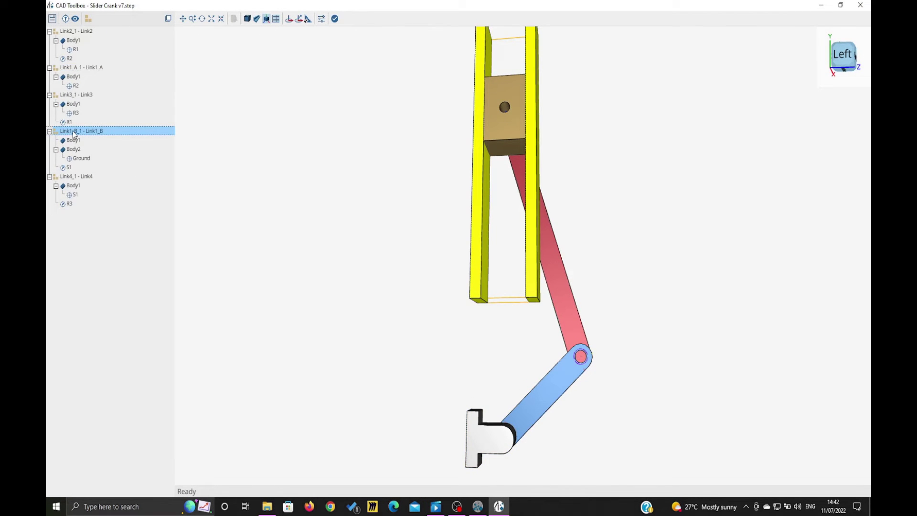
drag(74, 134, 82, 70)
click(82, 70)
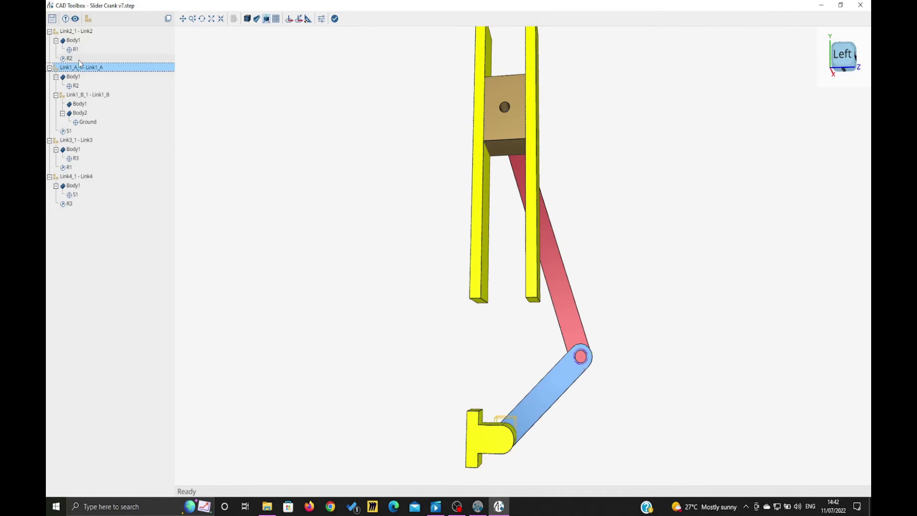
click(355, 201)
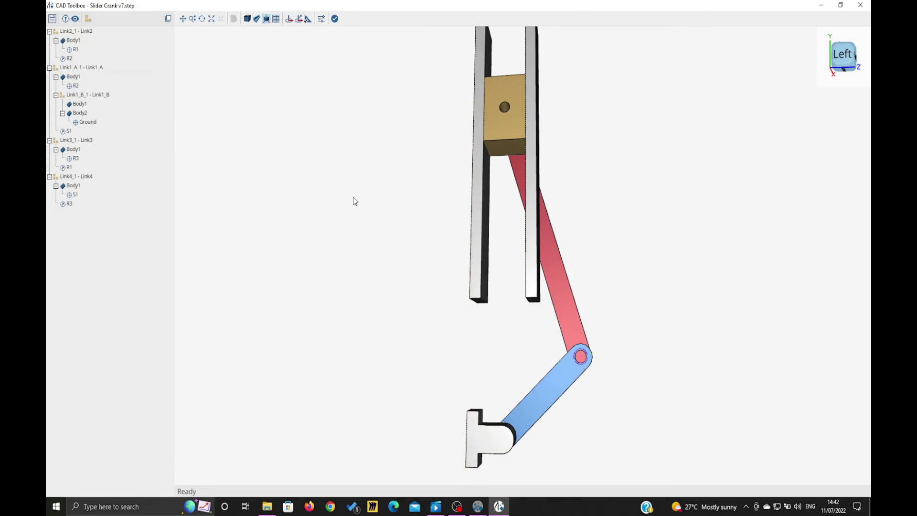
Highlight the combined Link1_A group to check it, apply the CAD Toolbox changes to the MapleSim model, and acknowledge the refresh.
click(92, 68)
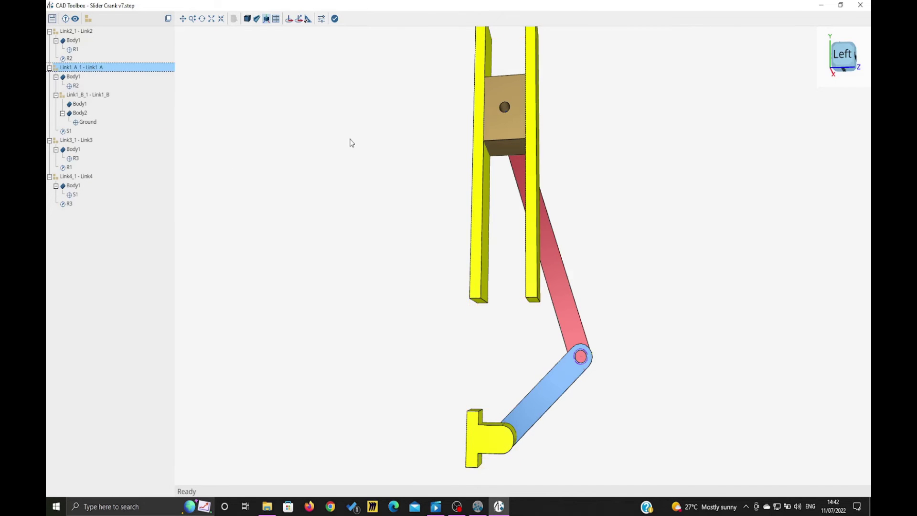
drag(351, 143, 318, 144)
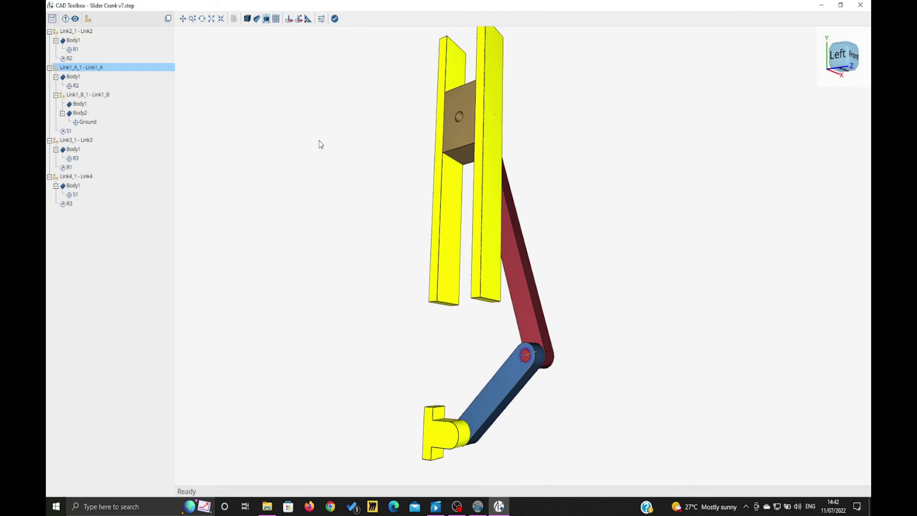
click(336, 19)
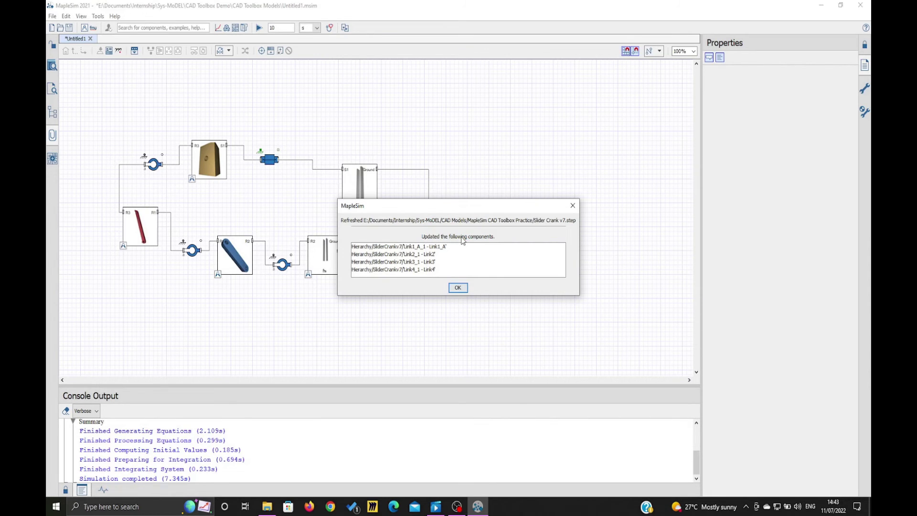
click(457, 288)
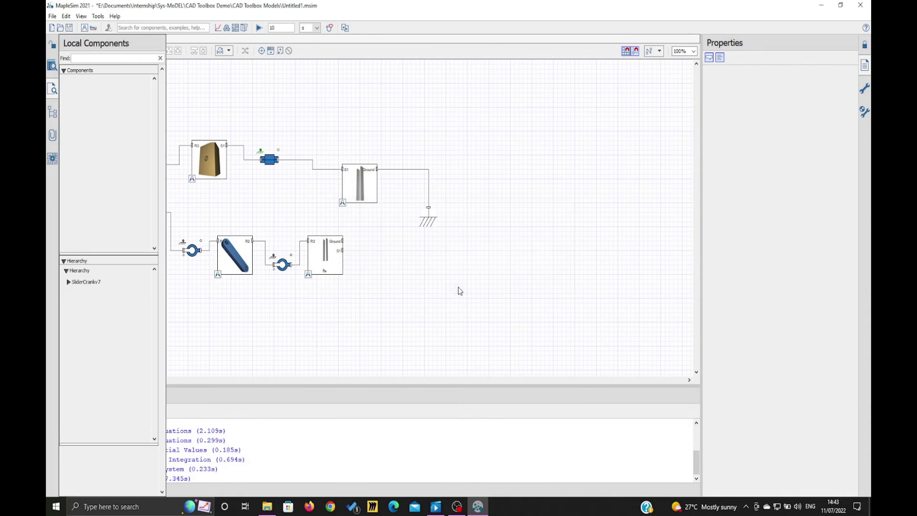
Place the updated Link1_A component from the SliderCrankv7 hierarchy in the empty area below the Fixed Frame.
click(69, 282)
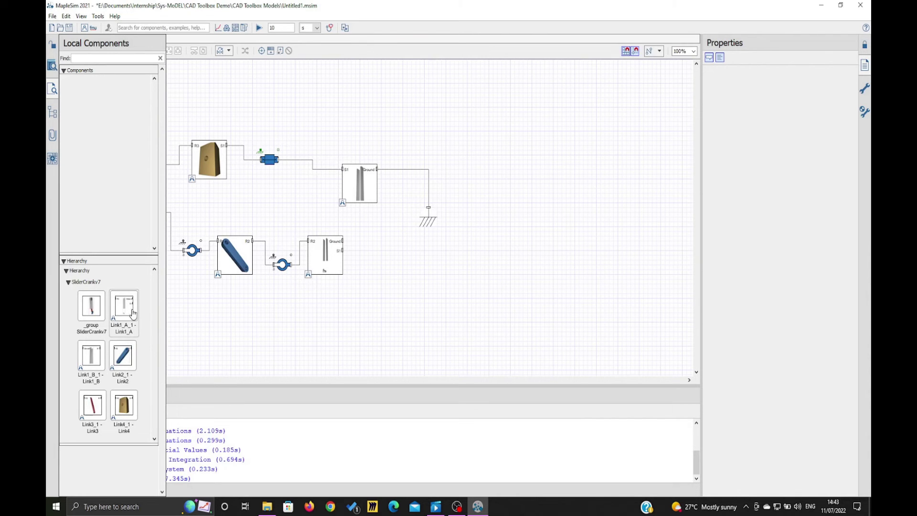
click(126, 306)
drag(126, 306, 463, 270)
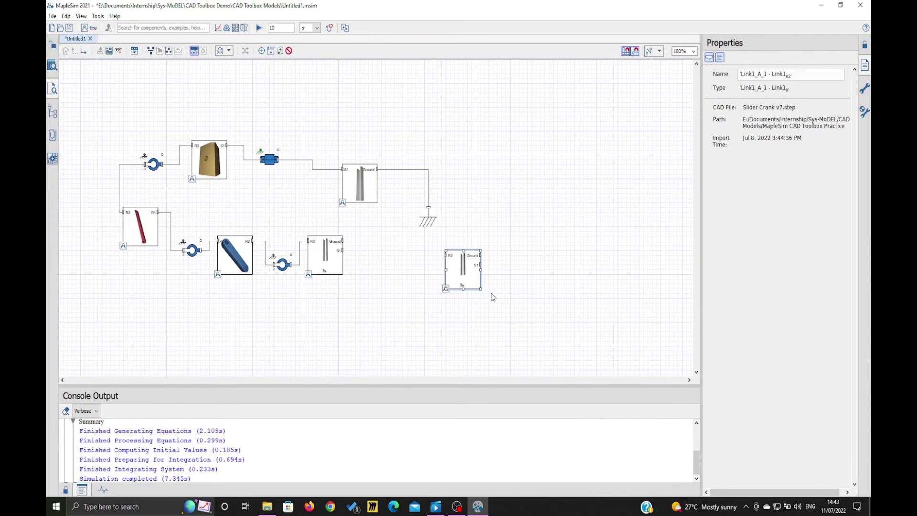
Delete the old Link1_B block, its leftover wire to the Fixed Frame, and the old Link1_A block.
click(365, 190)
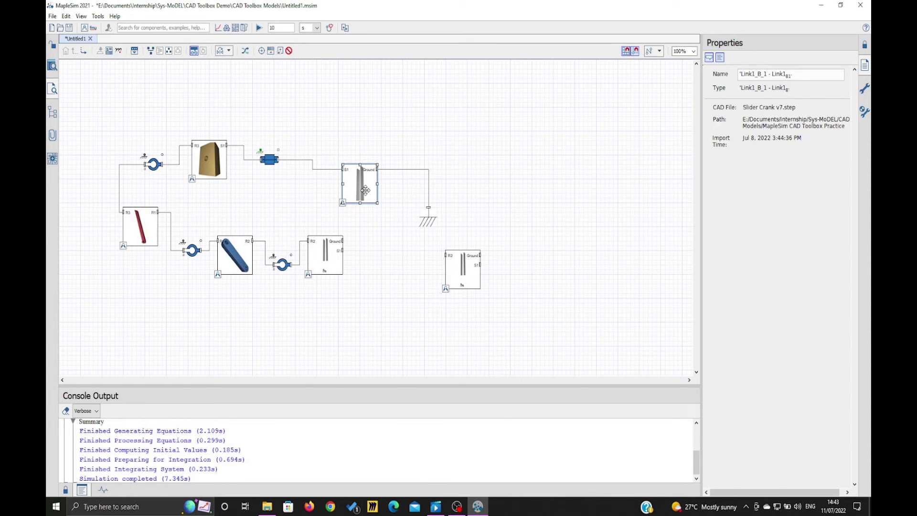
key(Delete)
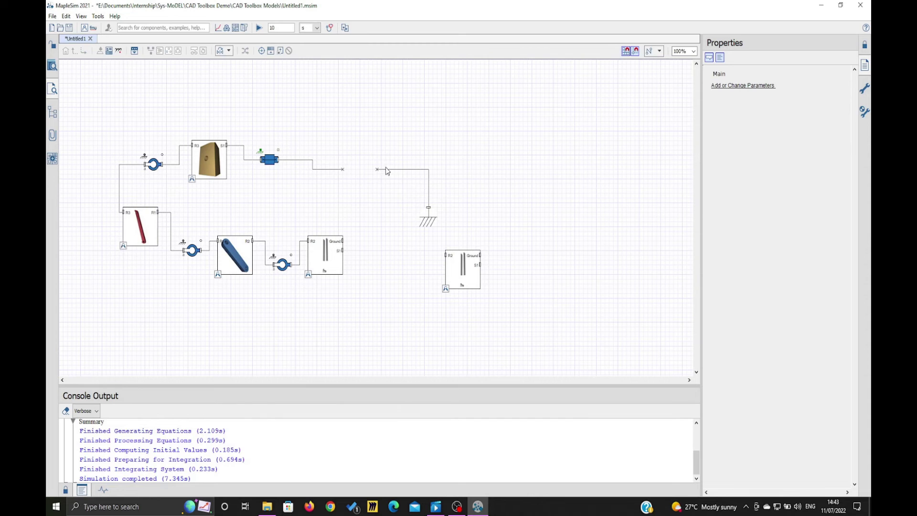
drag(382, 158, 474, 220)
key(Delete)
click(318, 250)
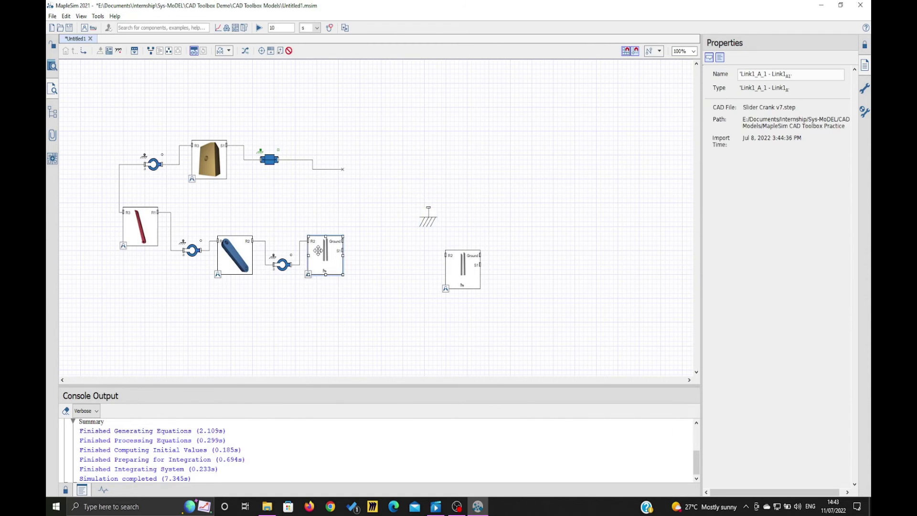
key(Delete)
Move the new Link1_A block between the revolute joint beside Link2 and the Fixed Frame.
drag(461, 265, 356, 218)
click(392, 213)
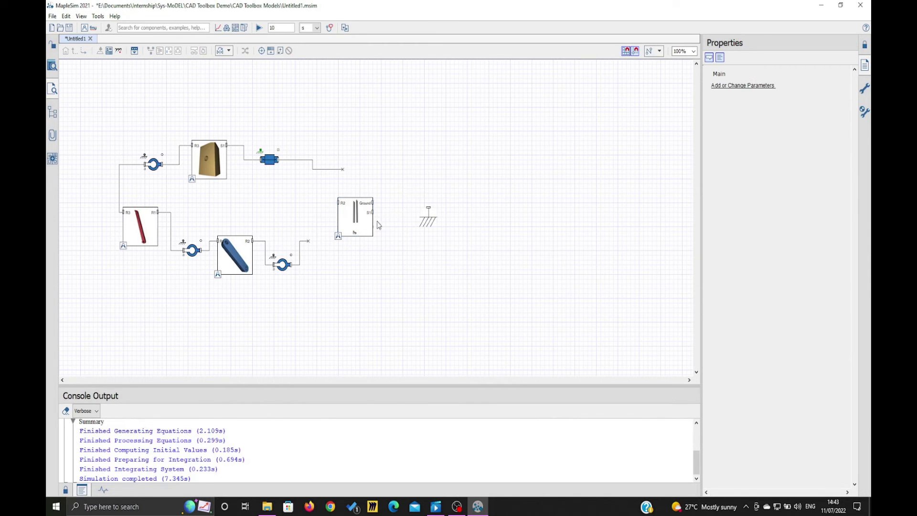
mouse_move(356, 218)
mouse_down()
mouse_move(358, 246)
mouse_move(358, 232)
mouse_up()
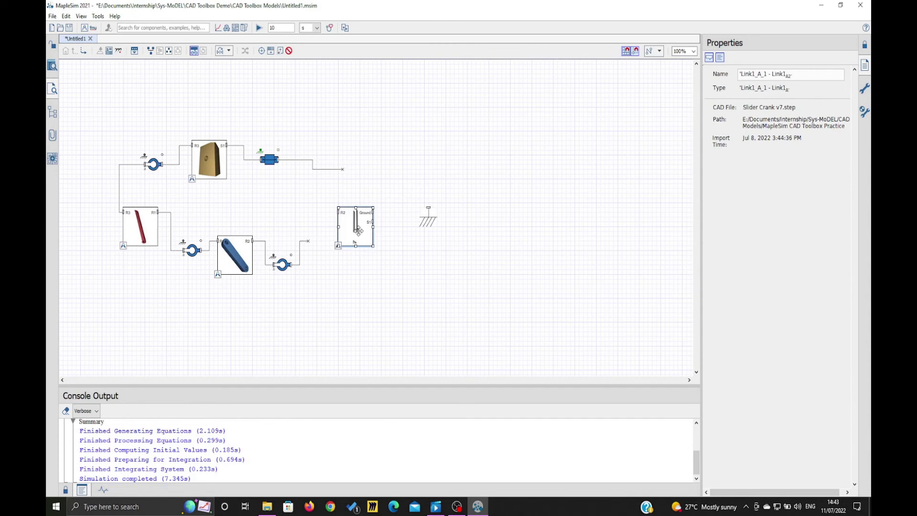
click(386, 230)
Replace the dangling wire of the revolute joint beside Link2 with a connection to the R2 port of Link1_A.
click(300, 255)
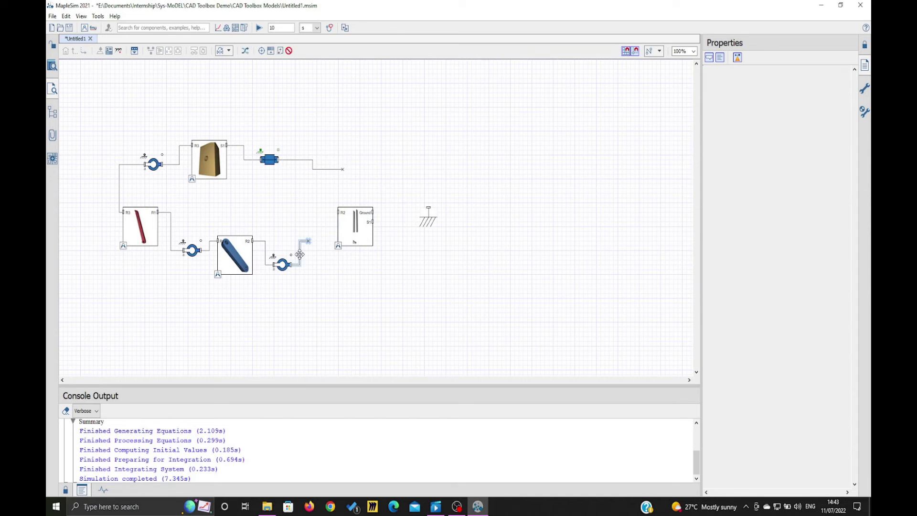
key(Delete)
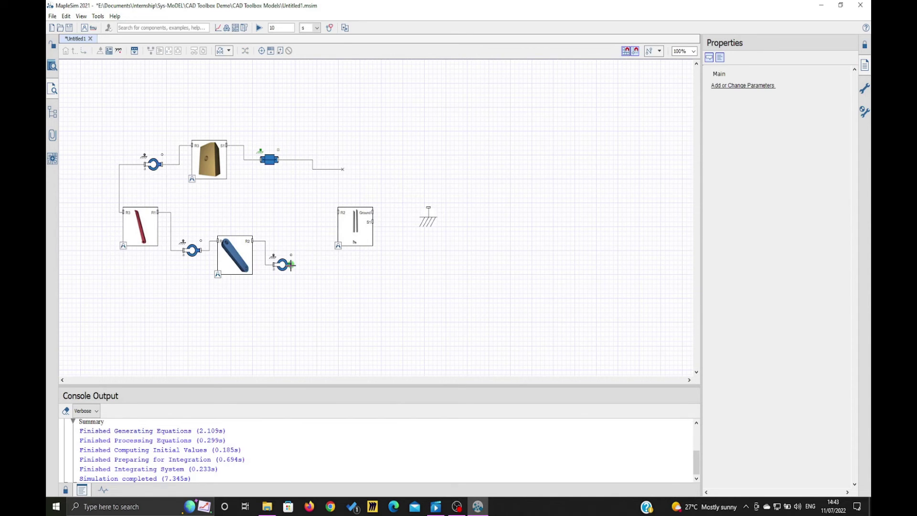
click(290, 263)
click(338, 213)
Connect the Ground port of Link1_A to the Fixed Frame and move the frame slightly lower.
click(372, 212)
click(428, 207)
drag(429, 207, 428, 226)
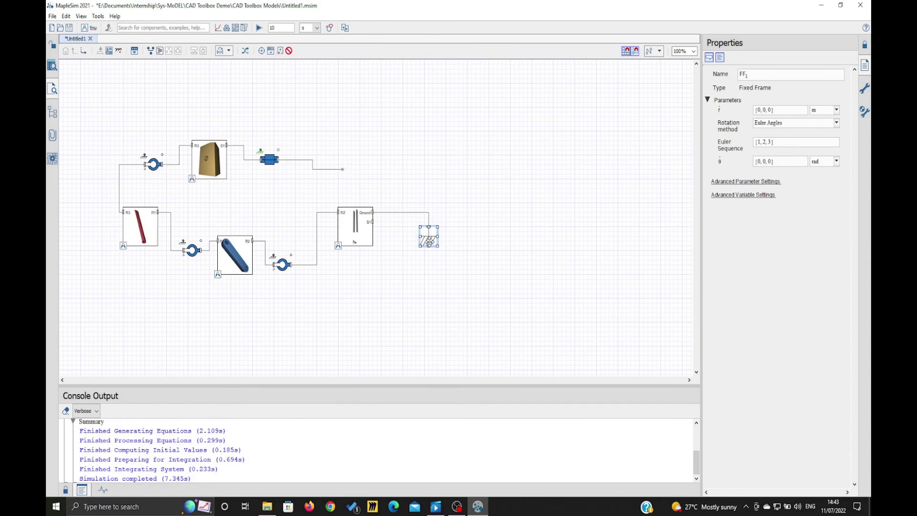
click(397, 234)
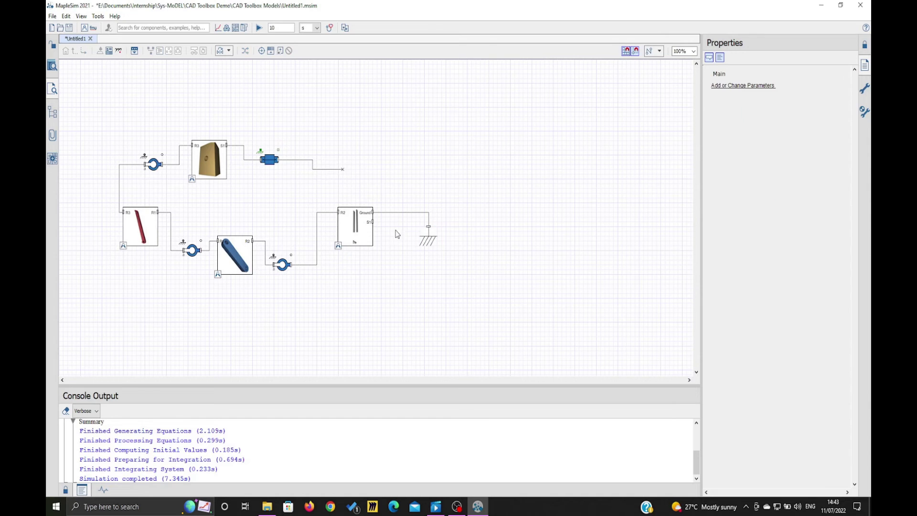
Replace the prismatic joint's dangling wire with a connection to the S1 port of Link1_A, routed around the block's outer side.
click(334, 169)
key(Delete)
click(280, 159)
click(366, 224)
click(372, 221)
drag(327, 206, 387, 194)
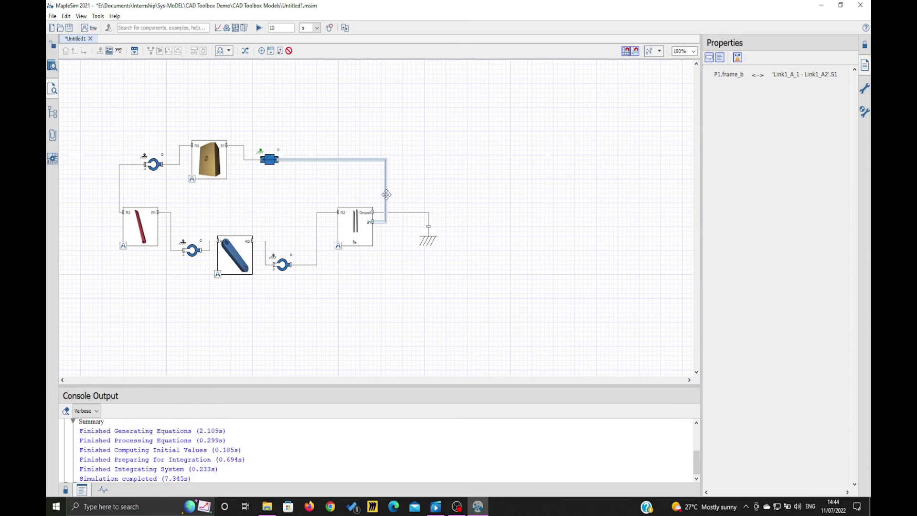
click(407, 192)
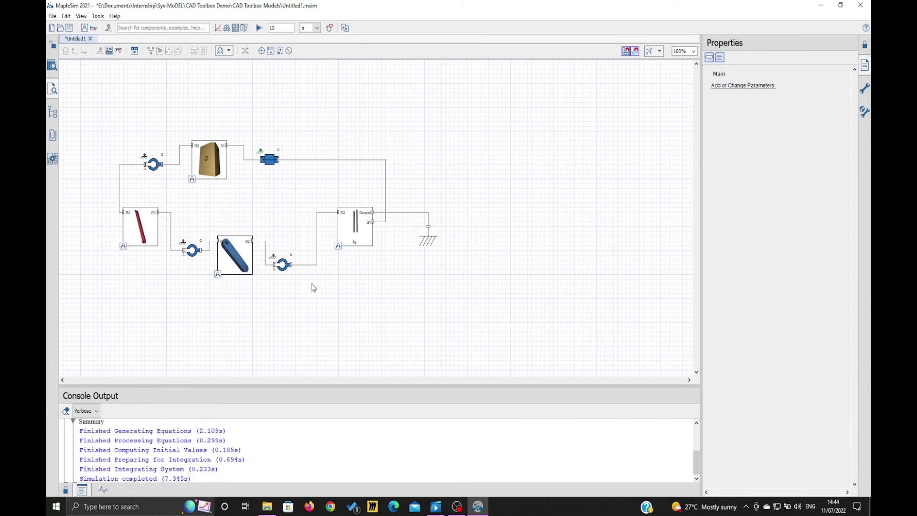
Add a rotational Constant Speed motion driver above the revolute joint between Link2 and Link1_A and connect it to the joint's rotational port.
click(54, 67)
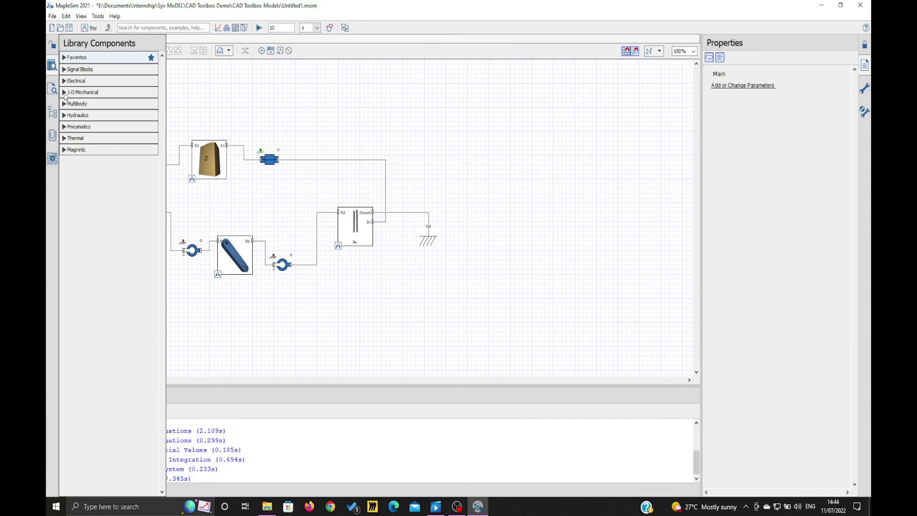
click(64, 93)
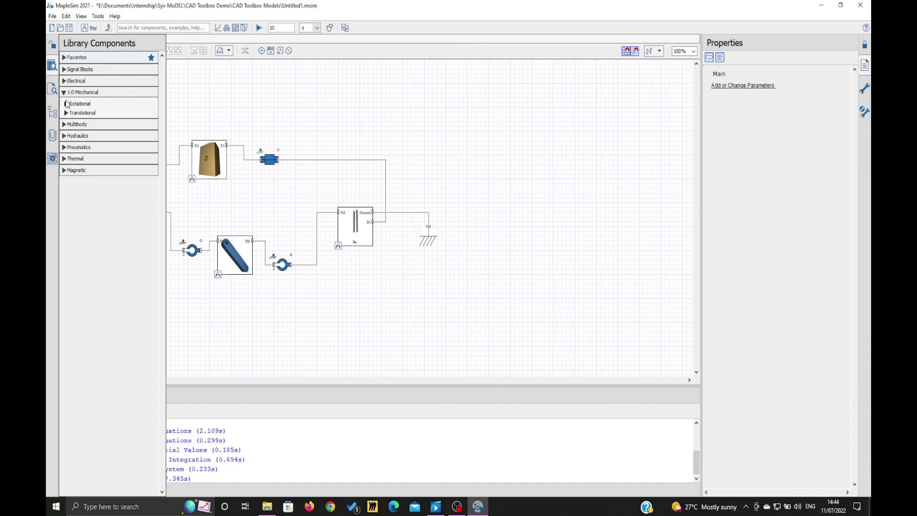
click(66, 104)
click(69, 115)
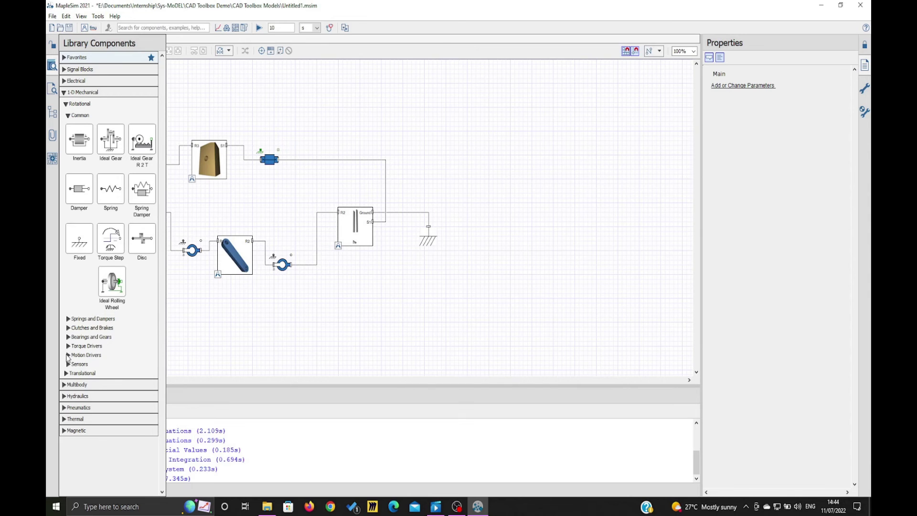
click(68, 356)
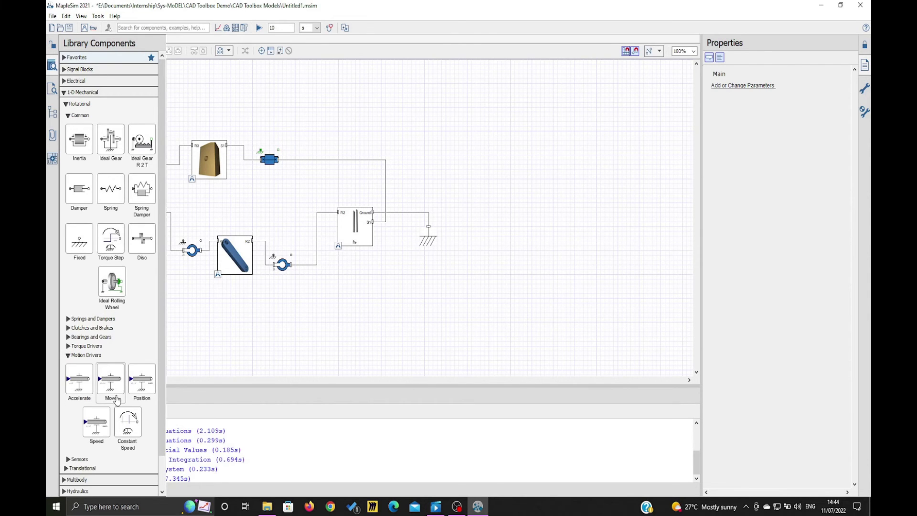
drag(132, 423, 283, 234)
click(294, 241)
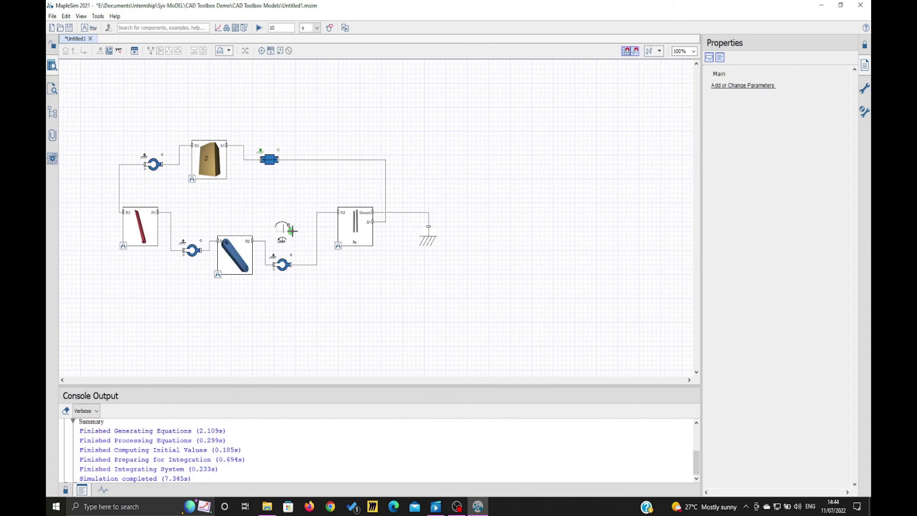
click(291, 231)
click(292, 255)
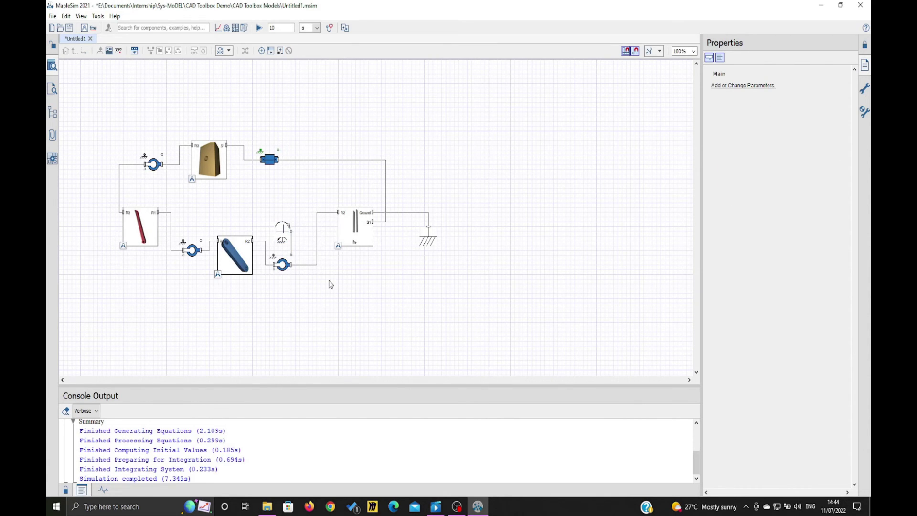
Run the 10 s simulation, play the driven slider-crank animation, and close the results window.
click(259, 28)
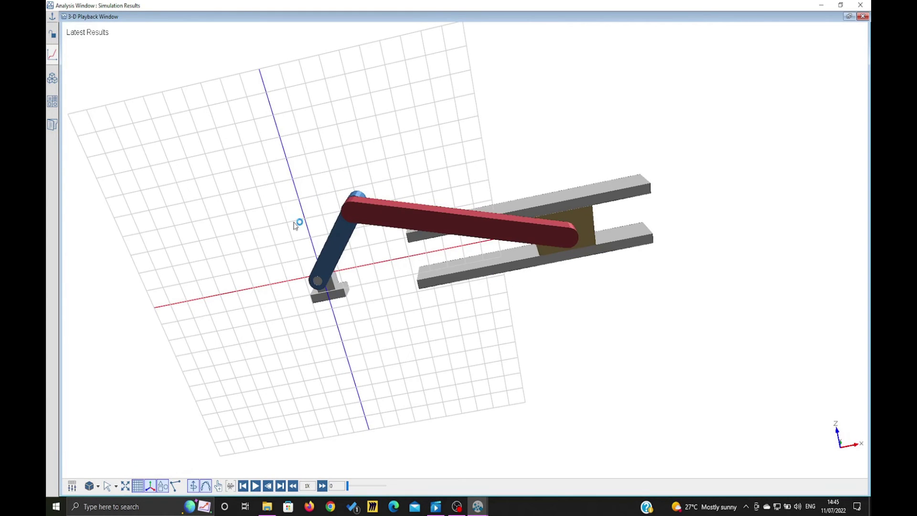
click(256, 486)
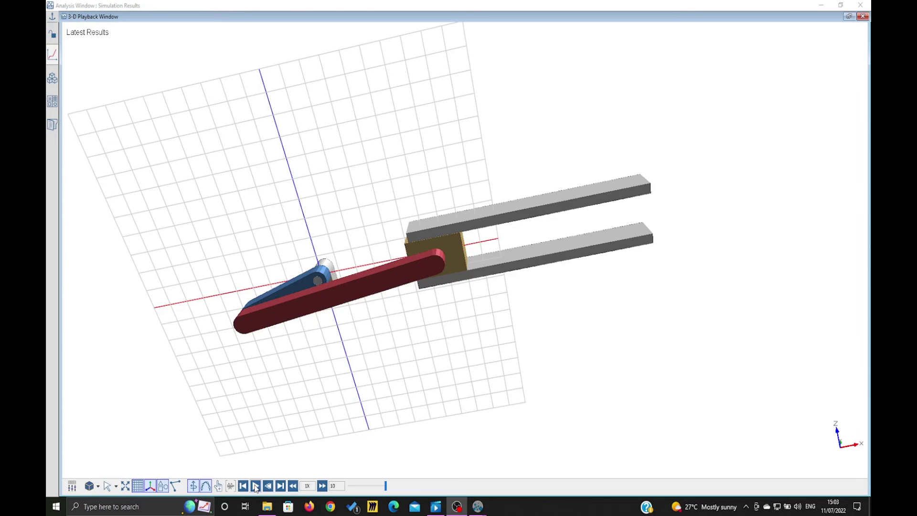
click(861, 5)
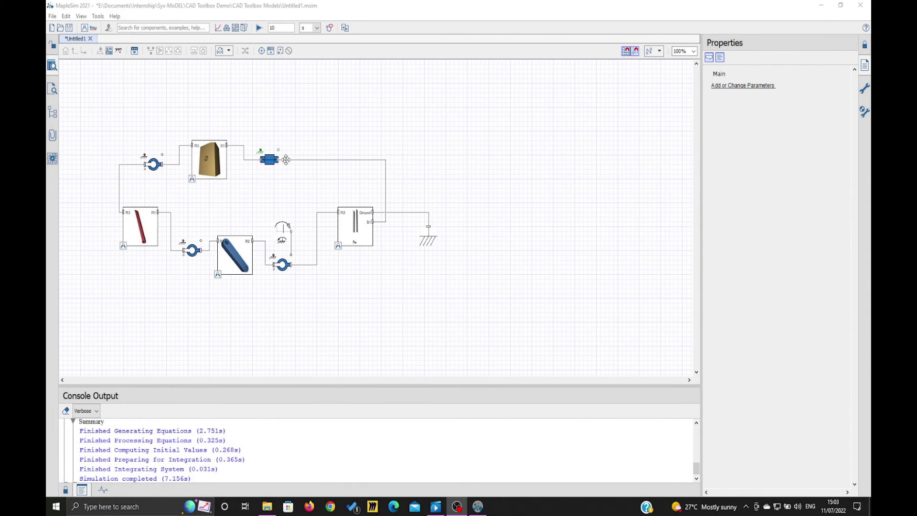
Attach a probe to the prismatic joint's translational port and name its Length quantity Slider_Motion.
click(268, 160)
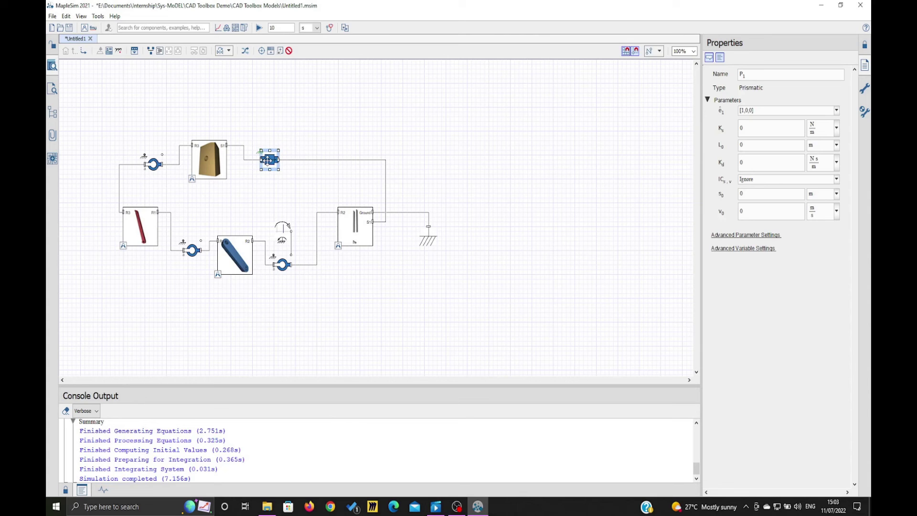
click(301, 137)
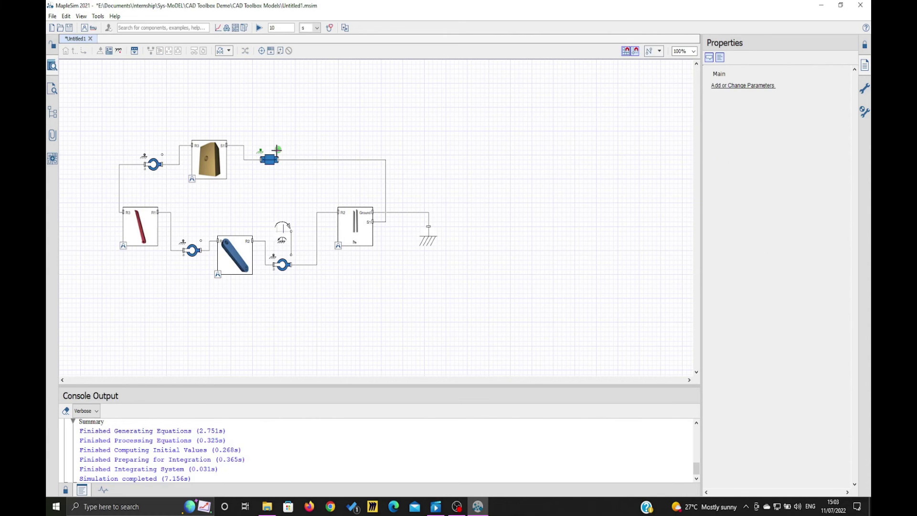
click(262, 51)
click(279, 151)
drag(279, 151, 323, 123)
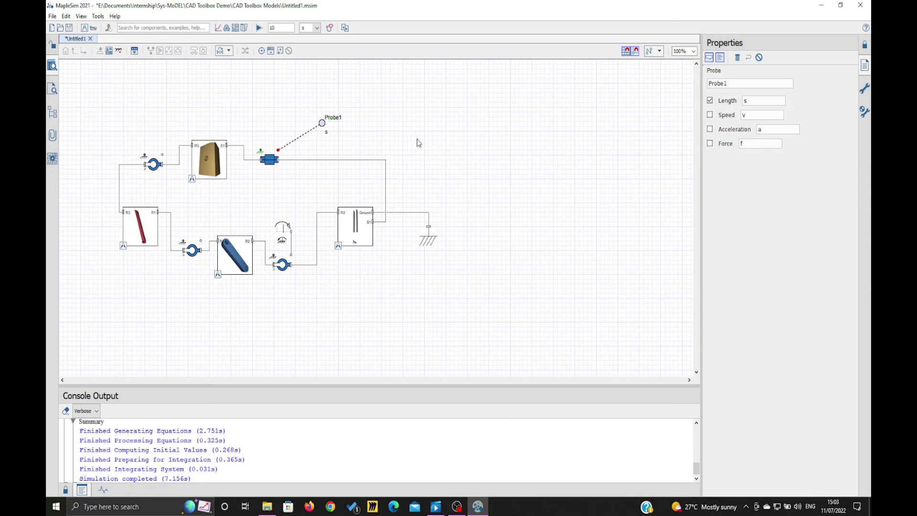
double_click(778, 101)
key(Tab)
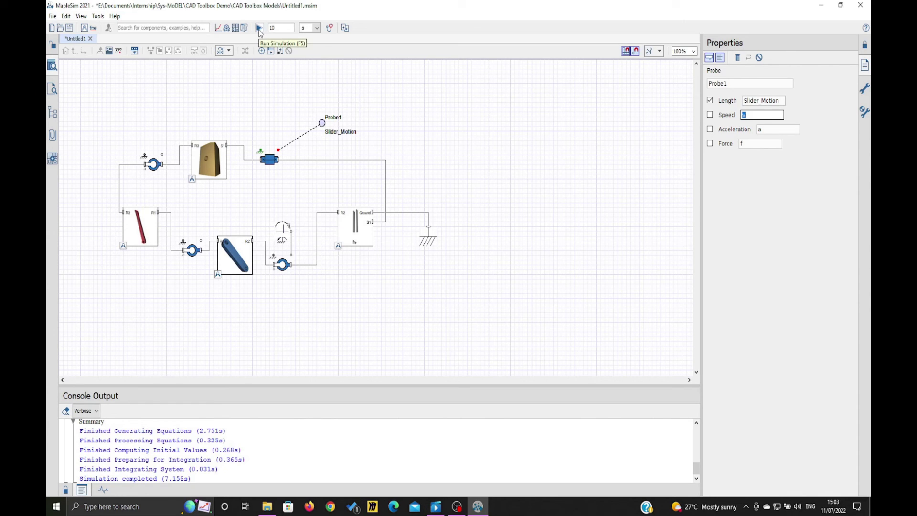
Run the 10 s simulation with the probe attached, play the 3-D animation, and stop it partway through.
click(259, 28)
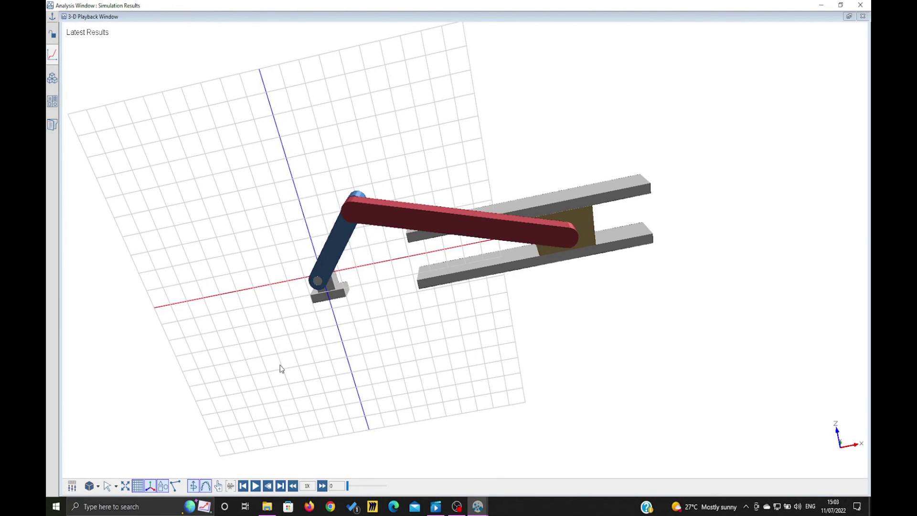
click(256, 486)
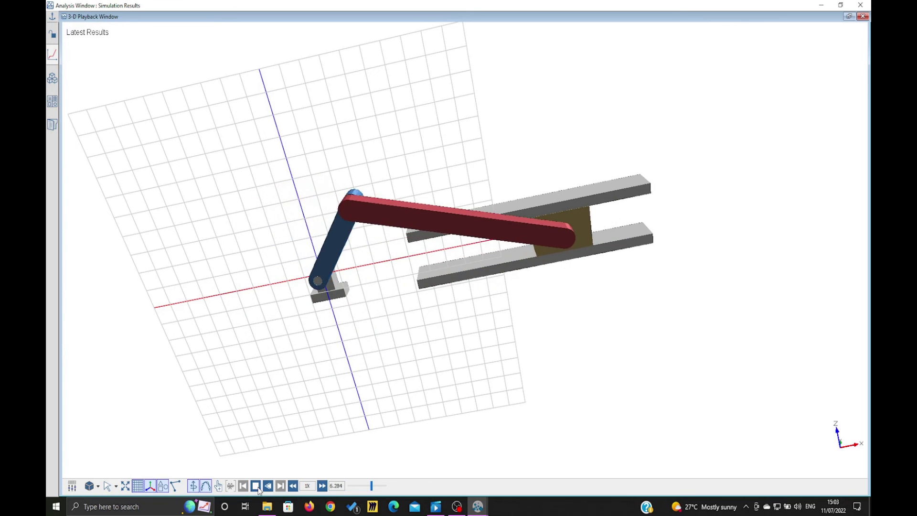
click(258, 490)
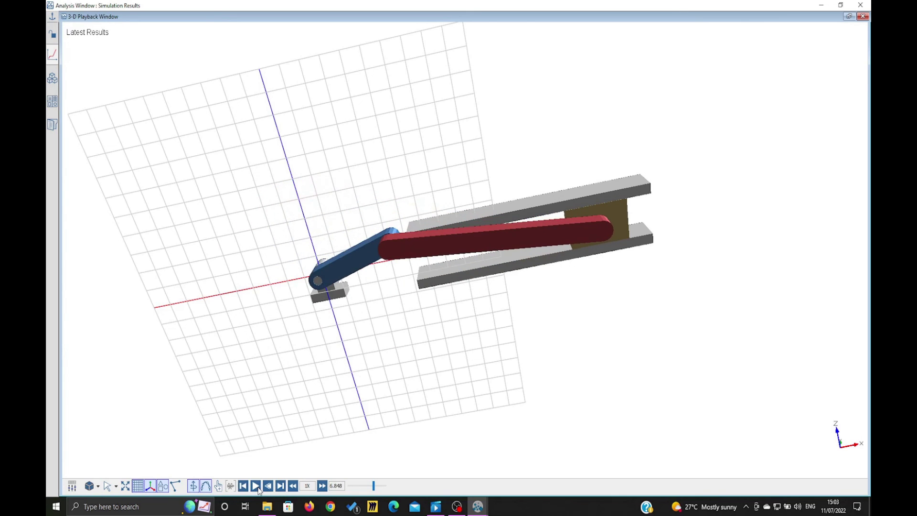
Open the Probe1 Slider_Motion plot from the probe plots in the simulation results.
click(53, 54)
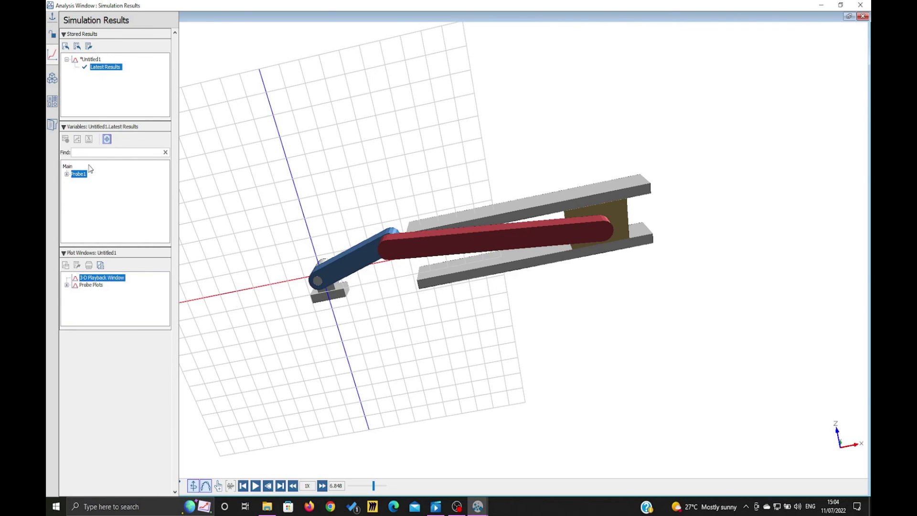
click(67, 285)
click(100, 294)
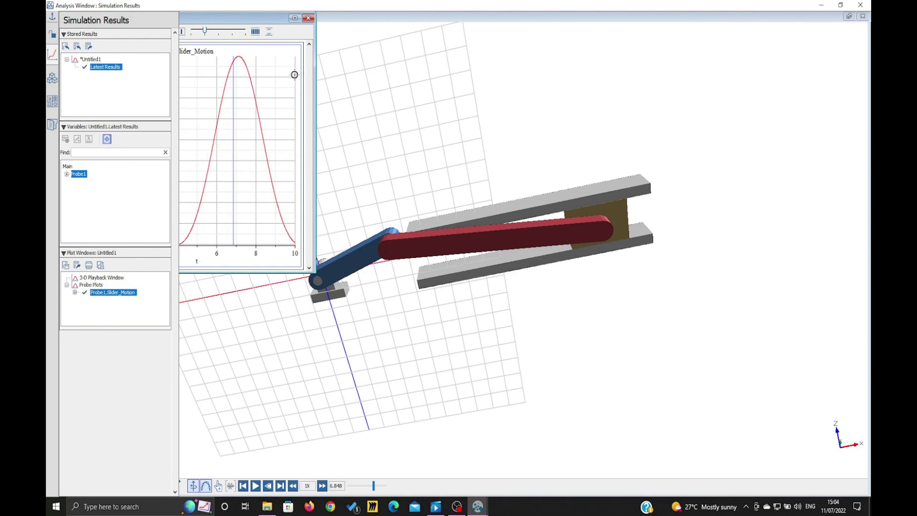
Bring the Slider_Motion plot window fully into view over the 3-D playback and play the animation to its end.
click(248, 17)
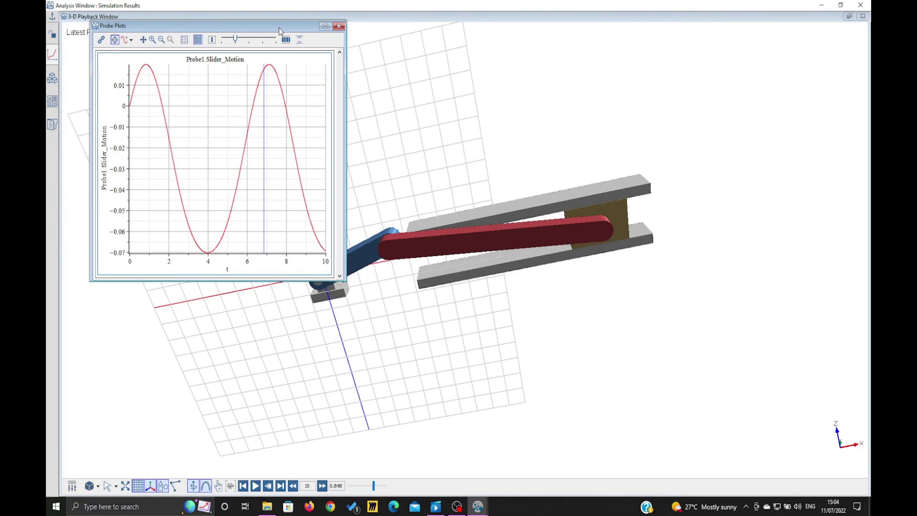
drag(273, 30, 273, 30)
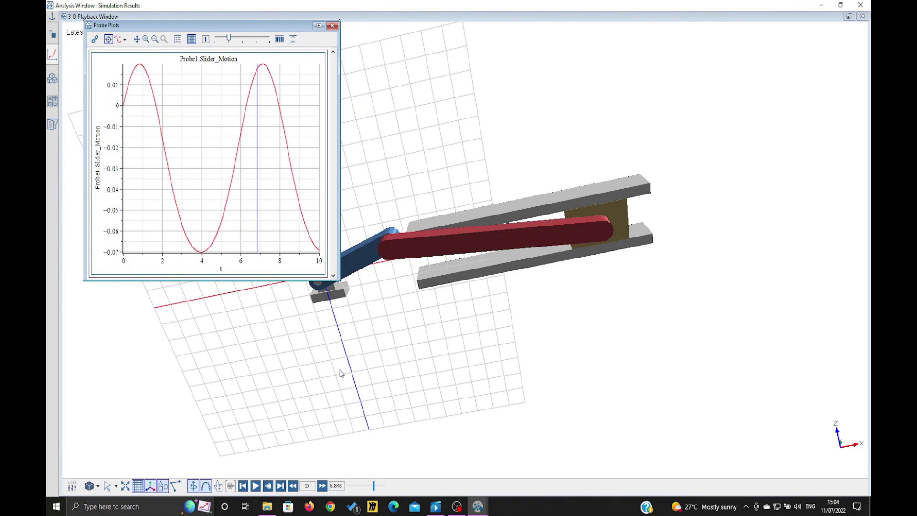
click(256, 486)
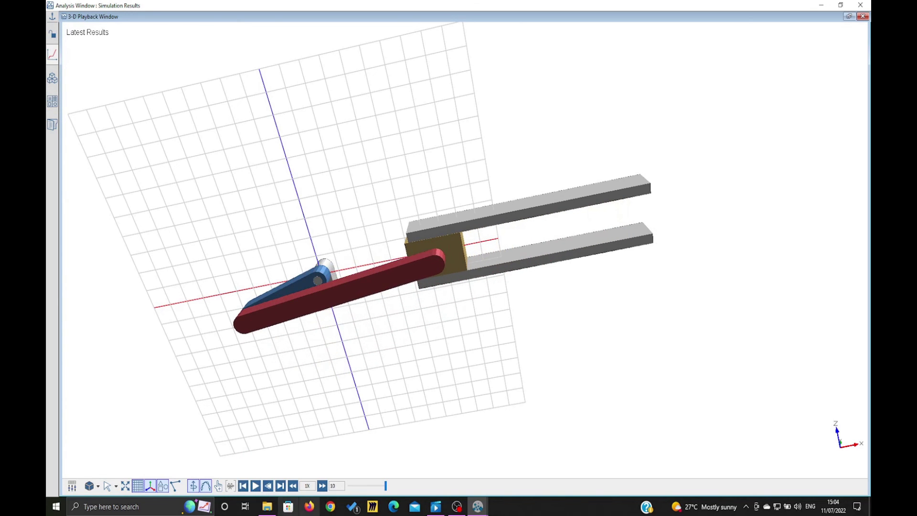
Replay the slider-crank animation from the start and bring the Probe1 Slider_Motion plot back up while it runs.
click(243, 486)
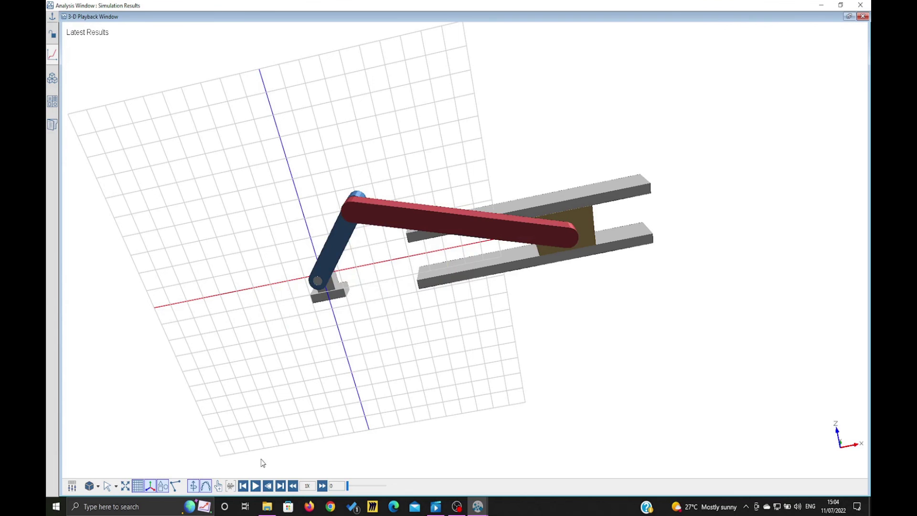
click(257, 488)
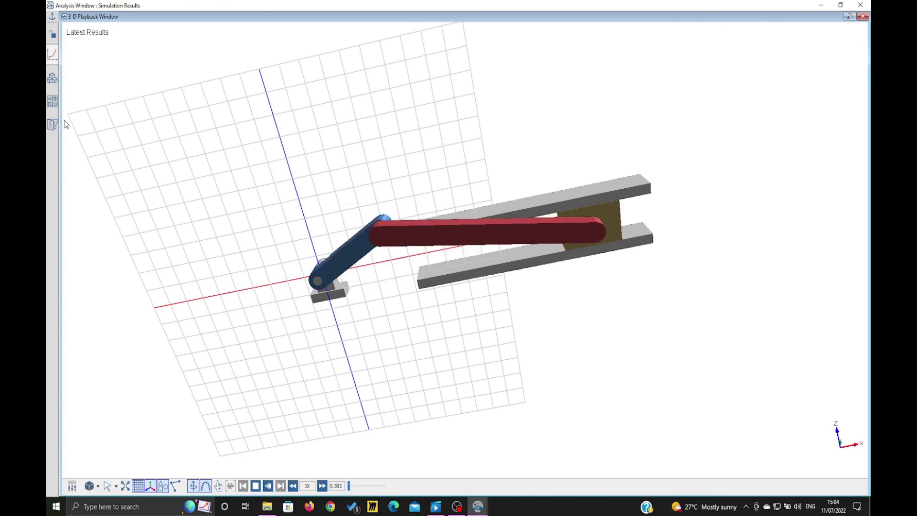
click(53, 56)
double_click(113, 292)
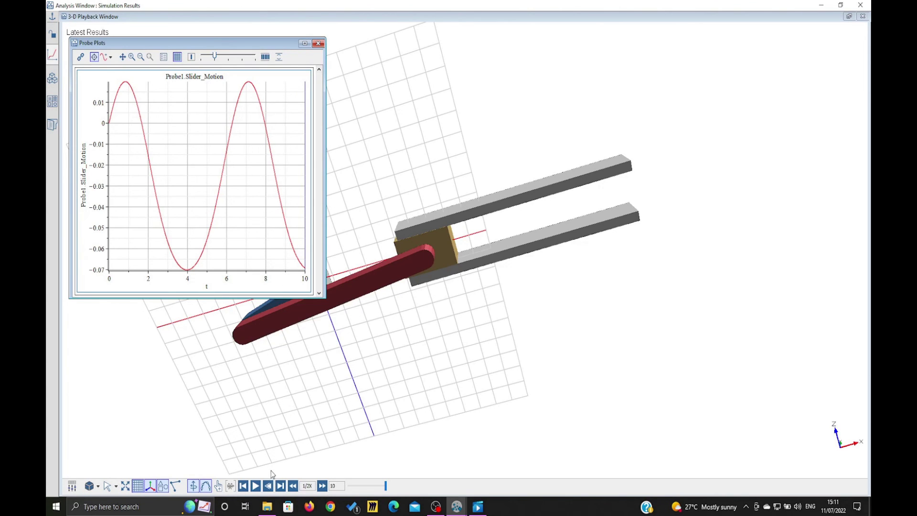
Play the animation at 1/2X speed and redisplay the Slider_Motion plot to compare it with the moving mechanism.
click(256, 486)
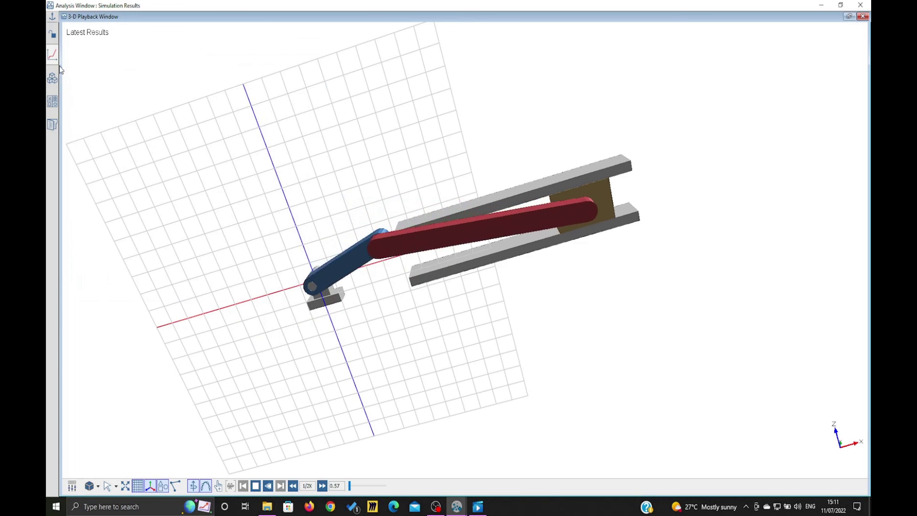
click(53, 54)
double_click(115, 293)
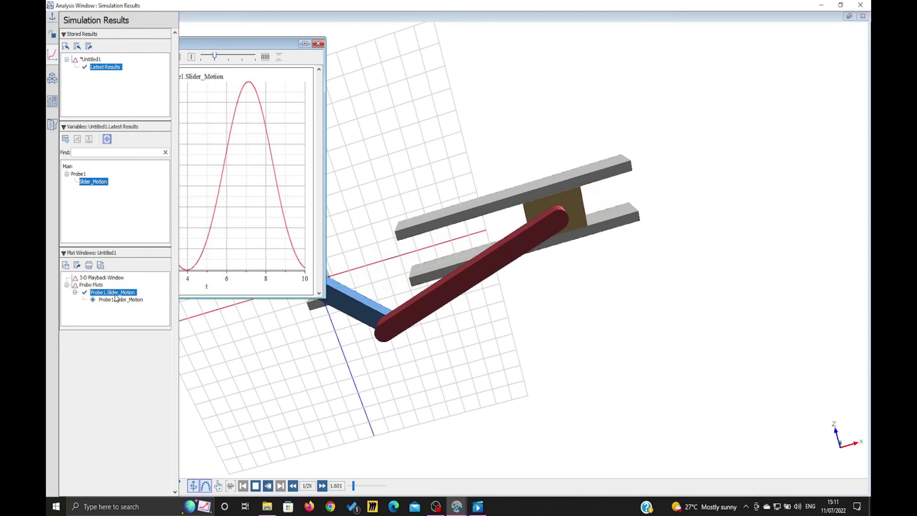